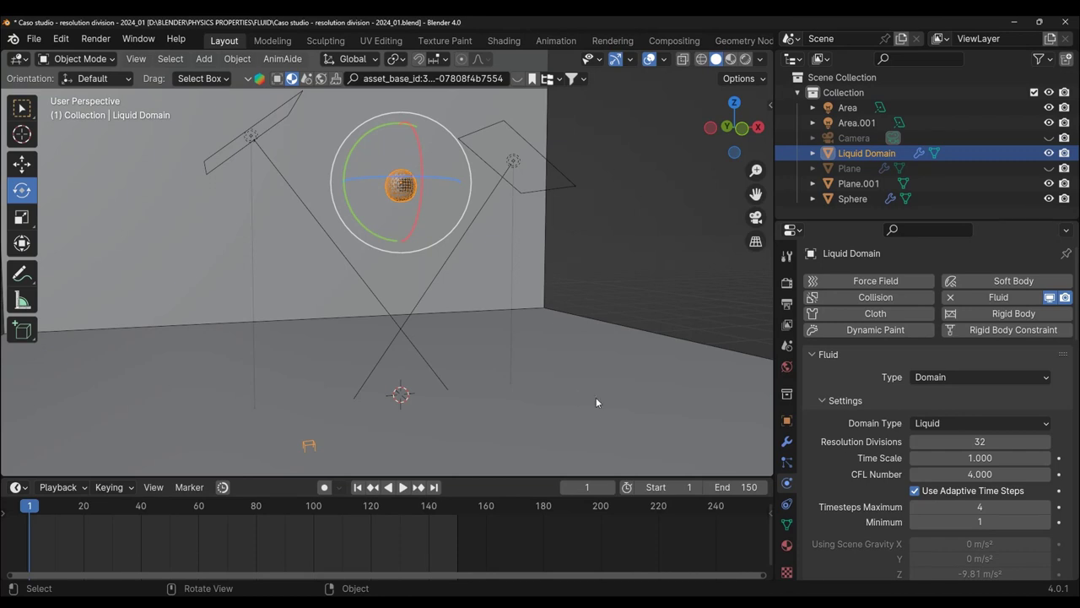
- Orbit the view and play the liquid simulation so the sphere's stream spreads across the floor
{"action": "middle_click_drag", "start_coordinate": [596, 402], "coordinate": [594, 405]}
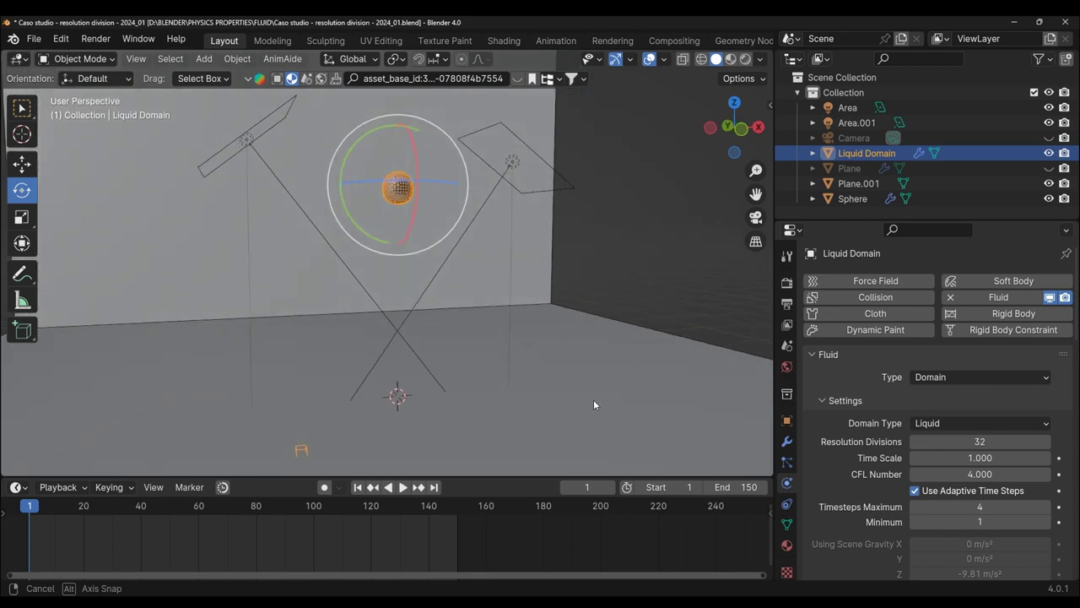
{"action": "left_click", "coordinate": [403, 487]}
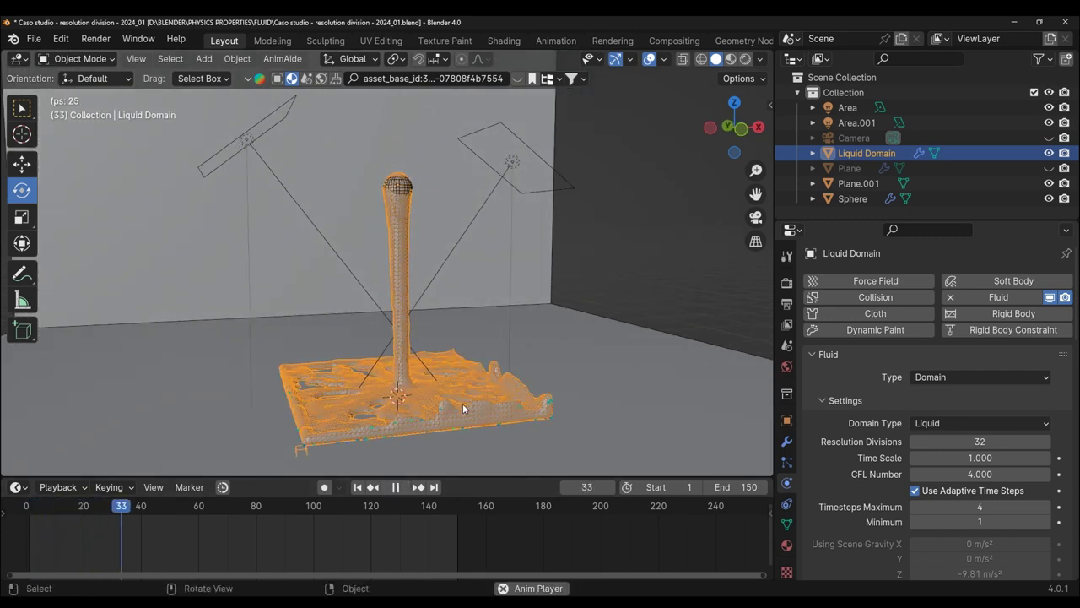
- Pause playback and select the Sphere to show its Liquid Inflow flow settings
{"action": "left_click", "coordinate": [396, 487]}
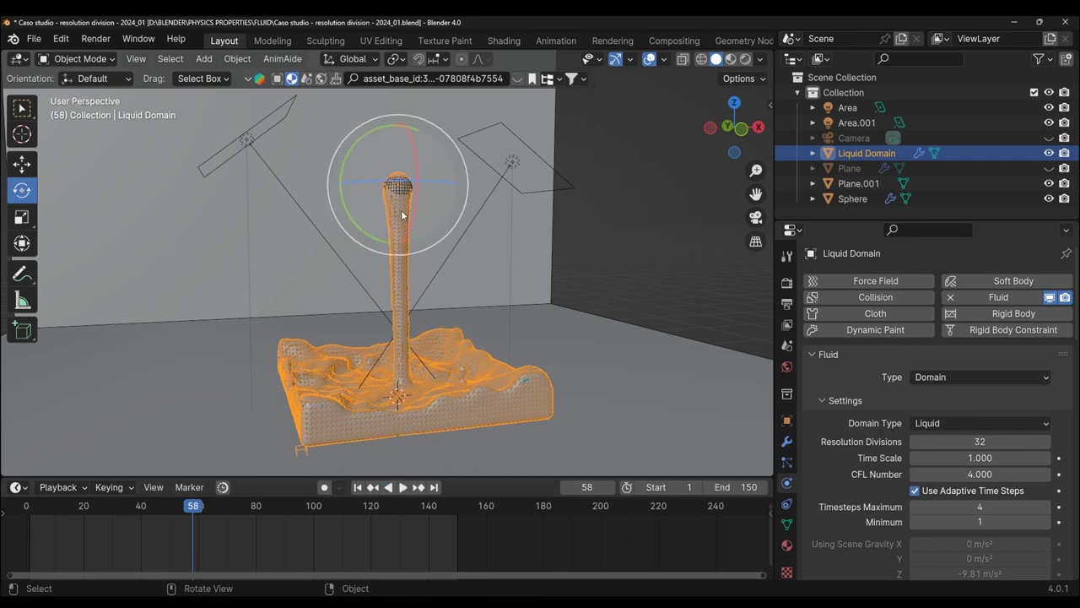
{"action": "scroll", "coordinate": [407, 233], "scroll_direction": "up", "scroll_amount": 1}
{"action": "left_click", "coordinate": [402, 171]}
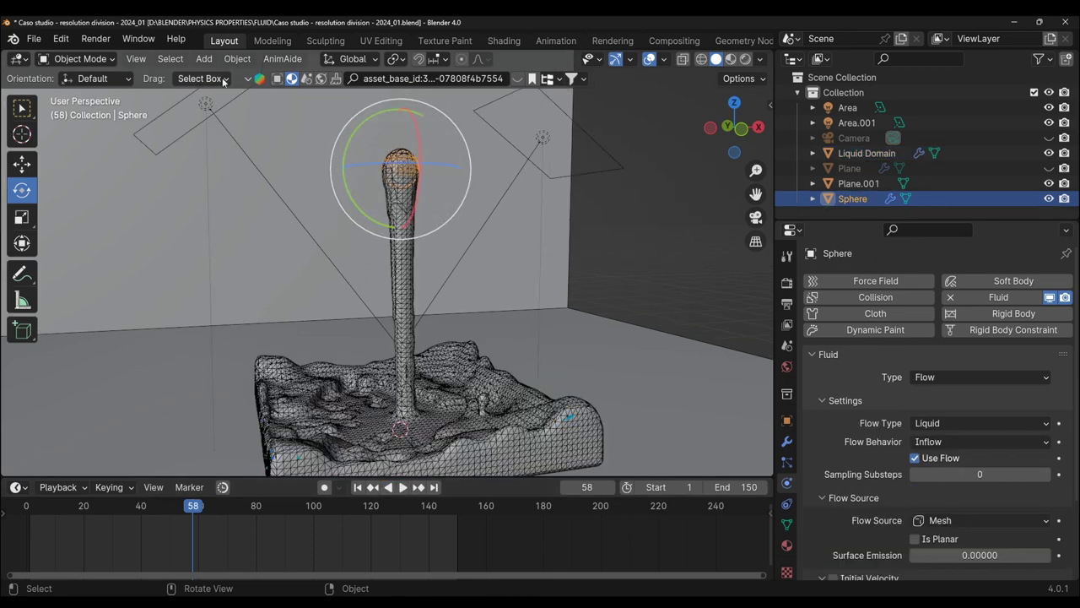
{"action": "left_click", "coordinate": [237, 60]}
- Replay the simulation from frame 1 and stop at frame 130 with the domain largely filled
{"action": "left_click", "coordinate": [403, 487]}
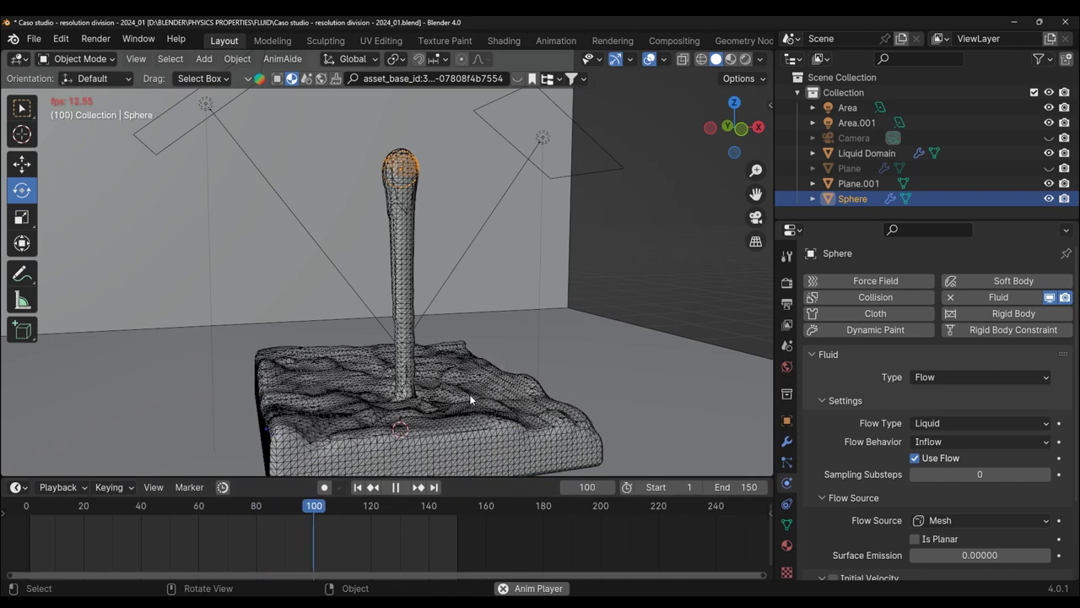
{"action": "left_click", "coordinate": [389, 488]}
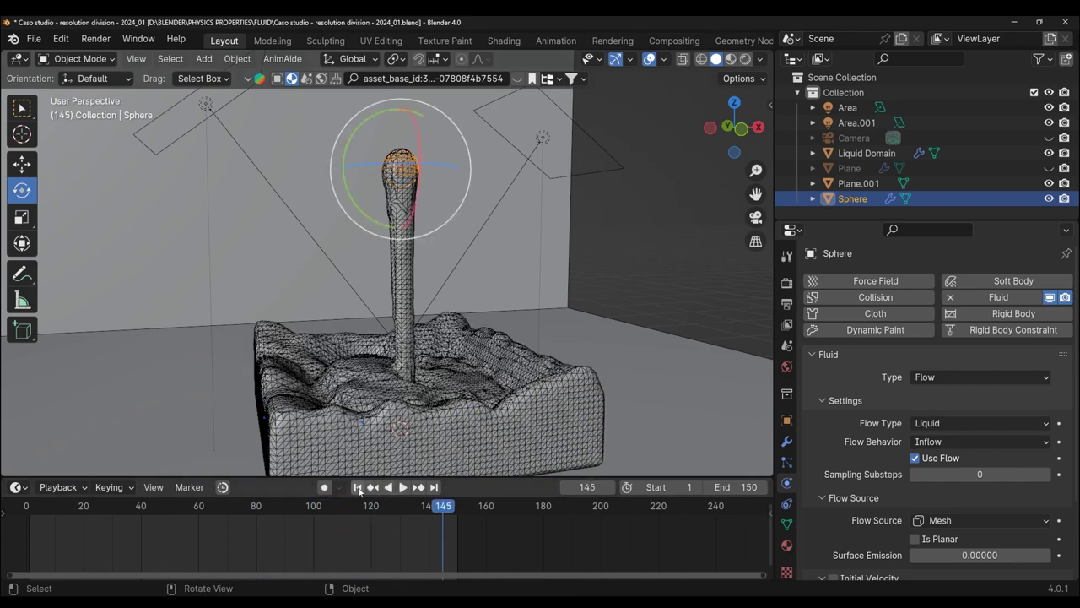
{"action": "left_click", "coordinate": [358, 487]}
{"action": "mouse_move", "coordinate": [542, 421]}
{"action": "middle_mouse_down"}
{"action": "mouse_move", "coordinate": [513, 424]}
{"action": "mouse_move", "coordinate": [466, 486]}
{"action": "middle_mouse_up"}
{"action": "left_click", "coordinate": [404, 488]}
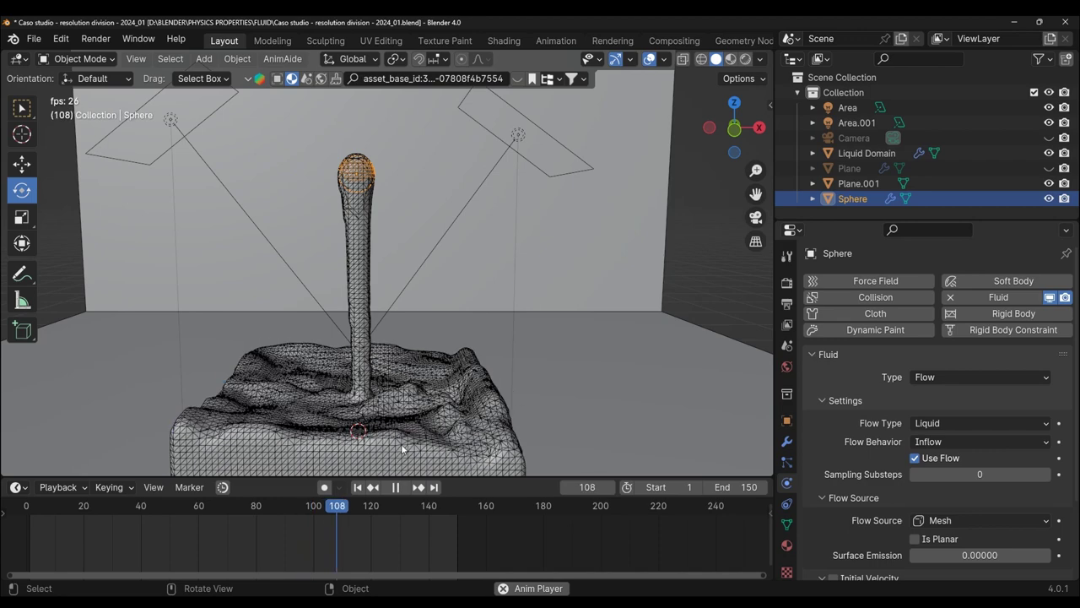
{"action": "key", "text": "space"}
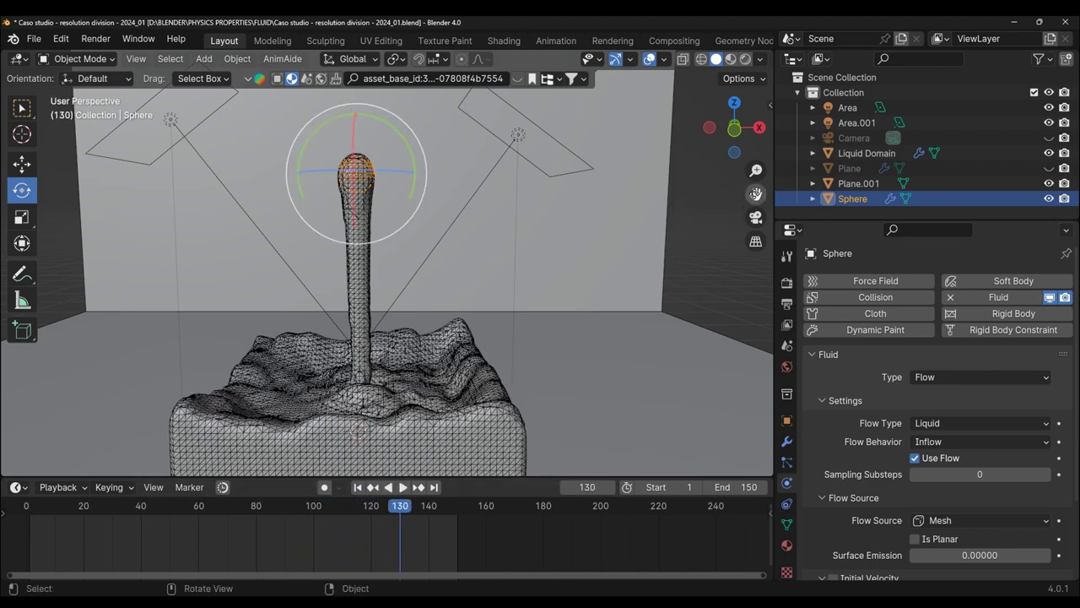
{"action": "left_click_drag", "start_coordinate": [755, 195], "coordinate": [757, 194]}
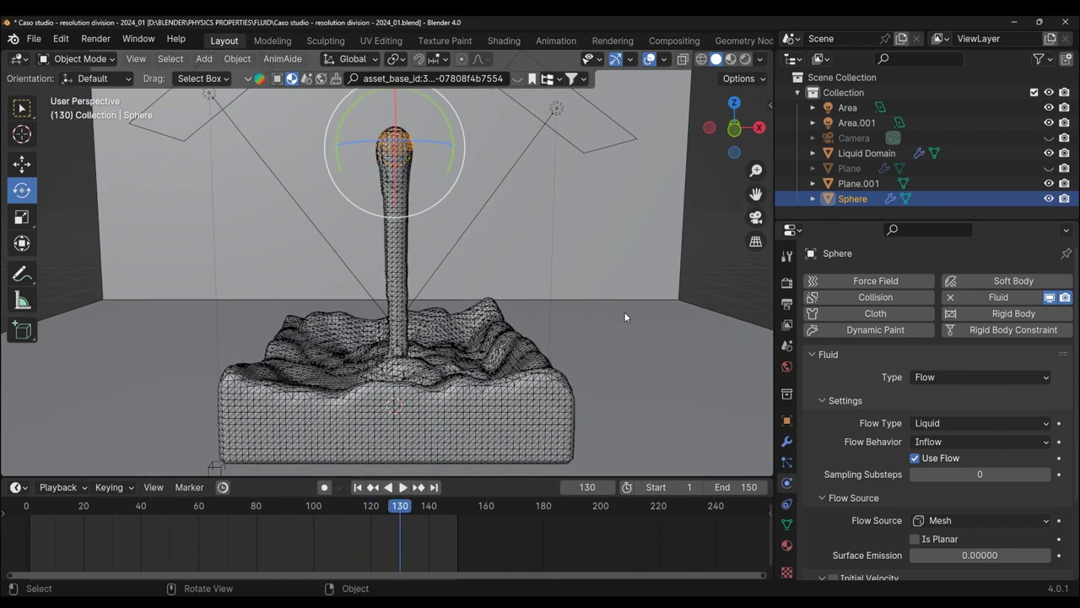
- Switch to Rendered shading and turn off the Wireframe overlay on the fluid mesh
{"action": "left_click", "coordinate": [747, 61]}
{"action": "middle_click_drag", "start_coordinate": [616, 186], "coordinate": [636, 63]}
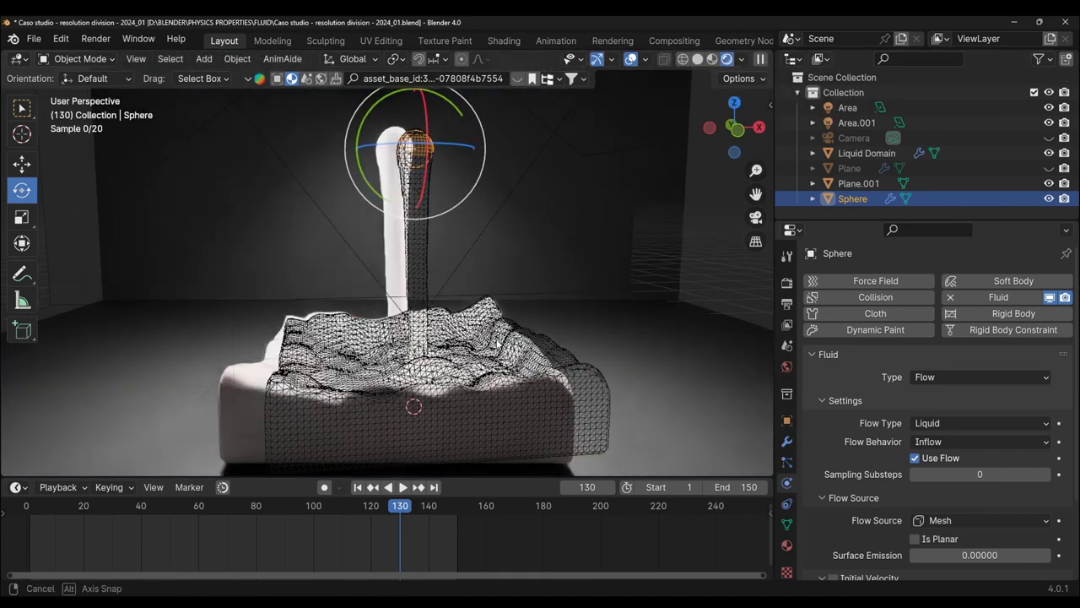
{"action": "left_click", "coordinate": [647, 60]}
{"action": "left_click", "coordinate": [551, 311]}
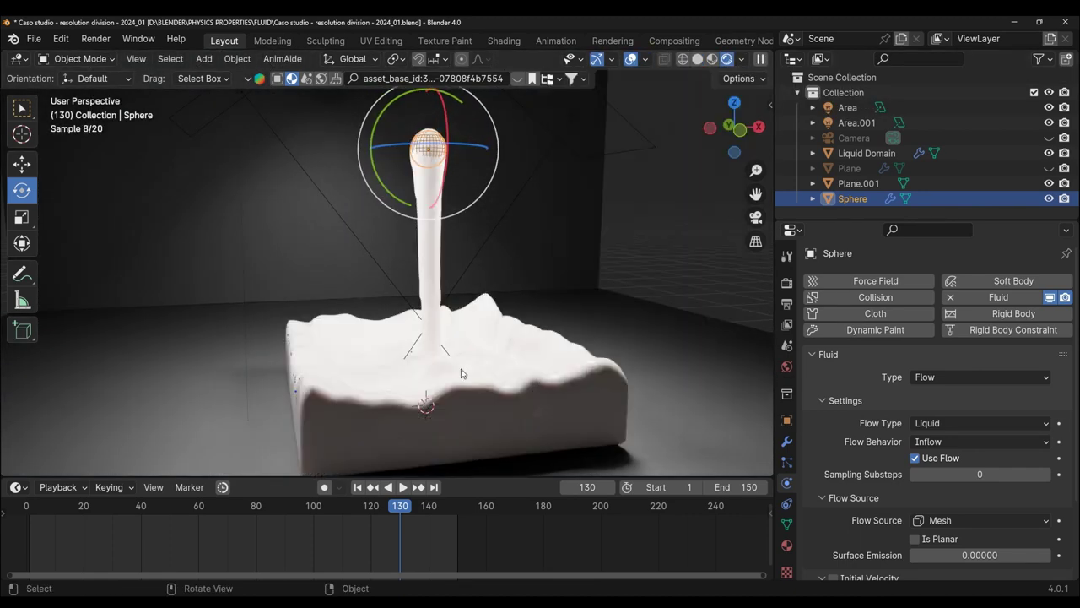
{"action": "scroll", "coordinate": [460, 374], "scroll_direction": "up", "scroll_amount": 2}
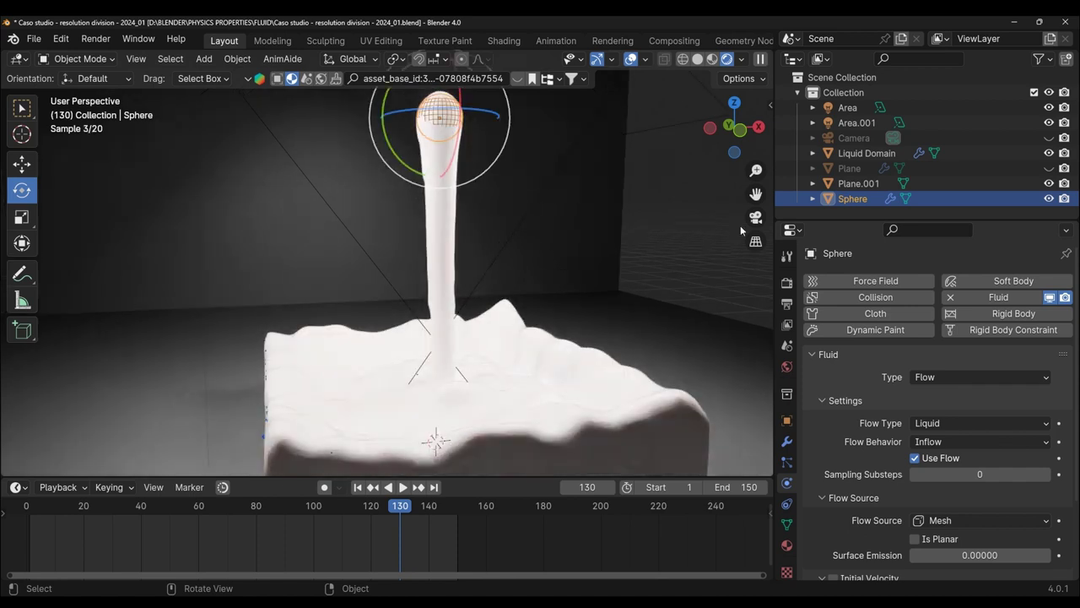
- Inspect the smooth fluid block up close, playing to frame 146, then step back to frame 125
{"action": "left_click_drag", "start_coordinate": [755, 194], "coordinate": [691, 120]}
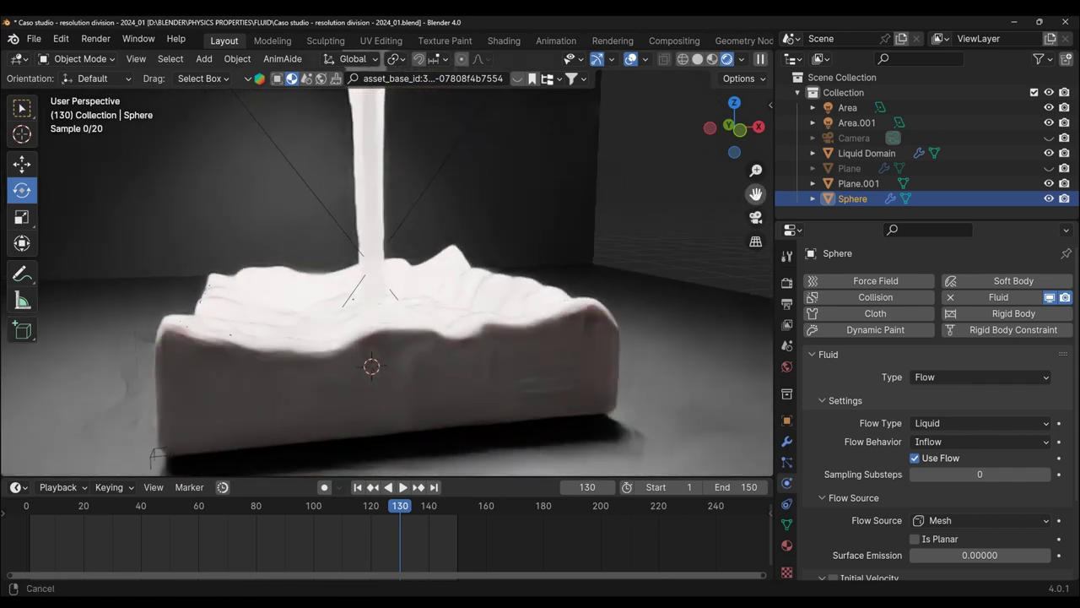
{"action": "scroll", "coordinate": [444, 346], "scroll_direction": "up", "scroll_amount": 2}
{"action": "scroll", "coordinate": [446, 360], "scroll_direction": "up", "scroll_amount": 2}
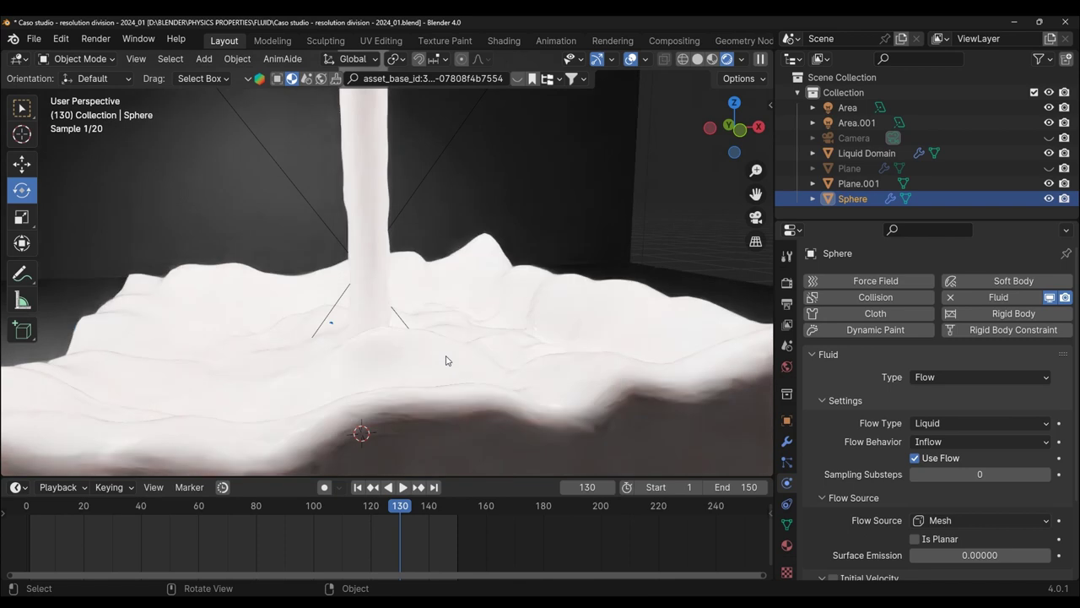
{"action": "middle_click_drag", "start_coordinate": [412, 398], "coordinate": [425, 402]}
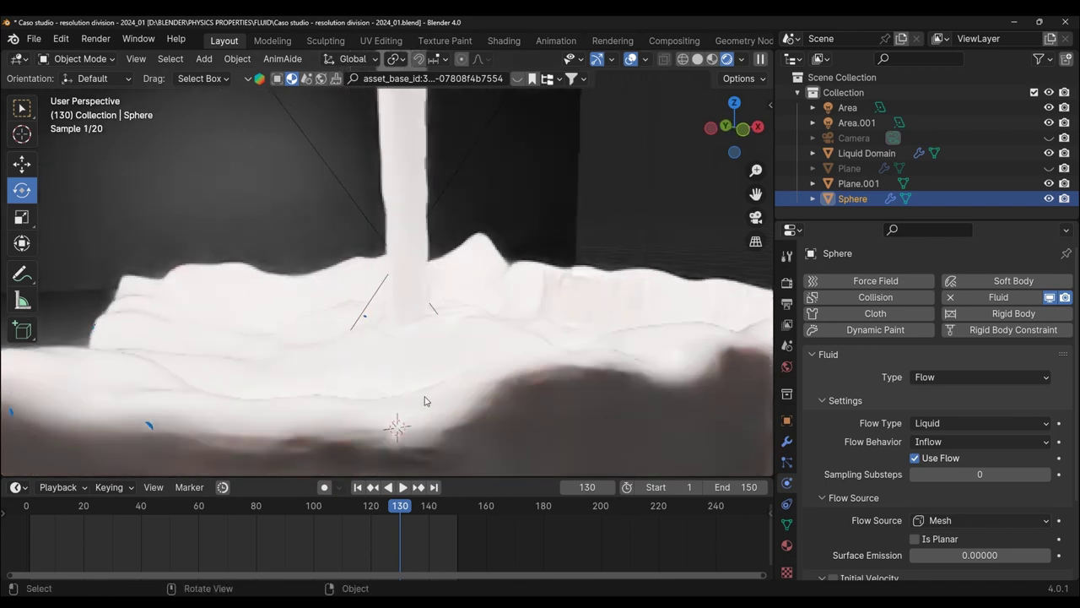
{"action": "left_click", "coordinate": [402, 488]}
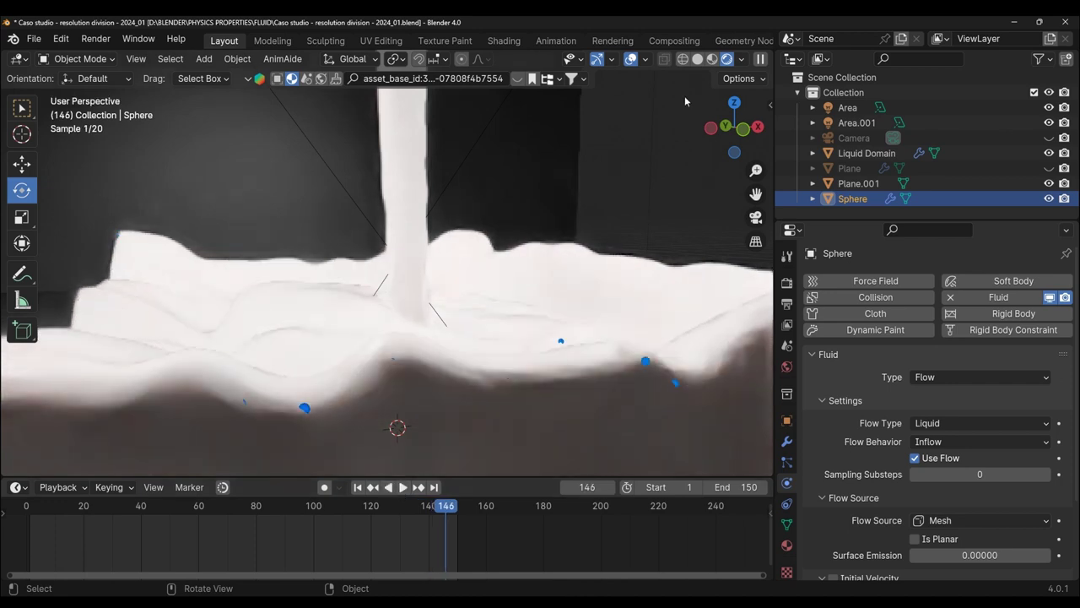
{"action": "scroll", "coordinate": [486, 371], "scroll_direction": "down", "scroll_amount": 5}
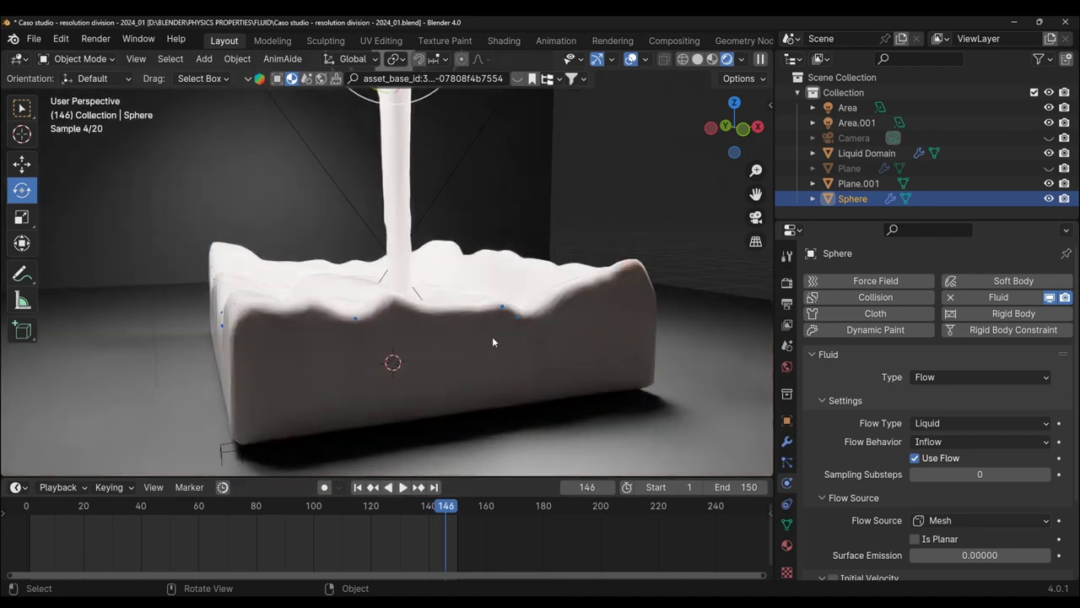
{"action": "left_click_drag", "start_coordinate": [757, 193], "coordinate": [760, 228]}
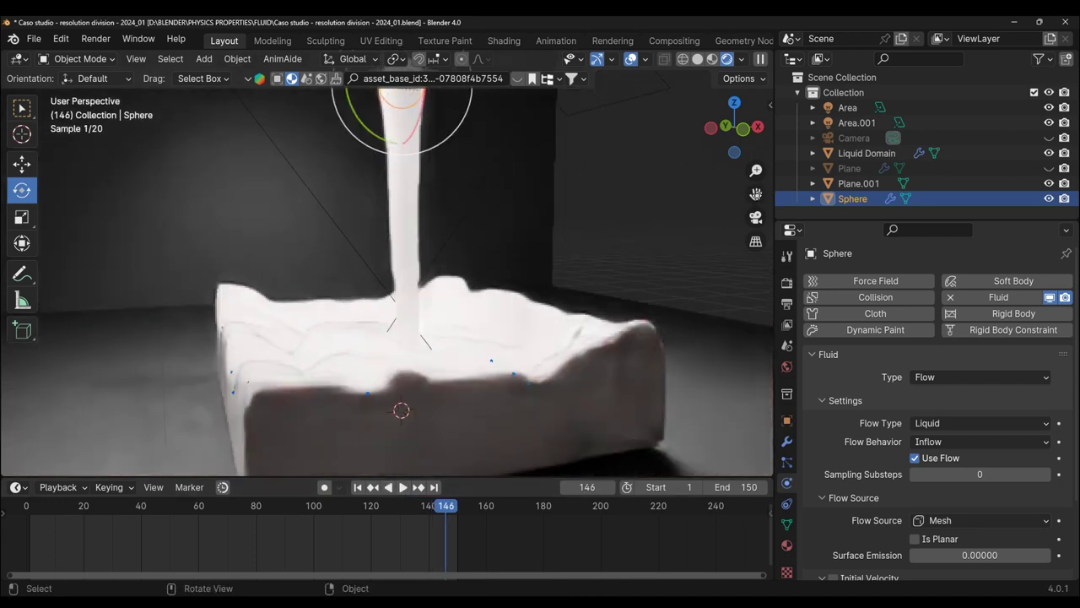
{"action": "key", "text": "Down"}
- Return to Solid shading and pause the replayed simulation at frame 37
{"action": "left_click", "coordinate": [716, 59]}
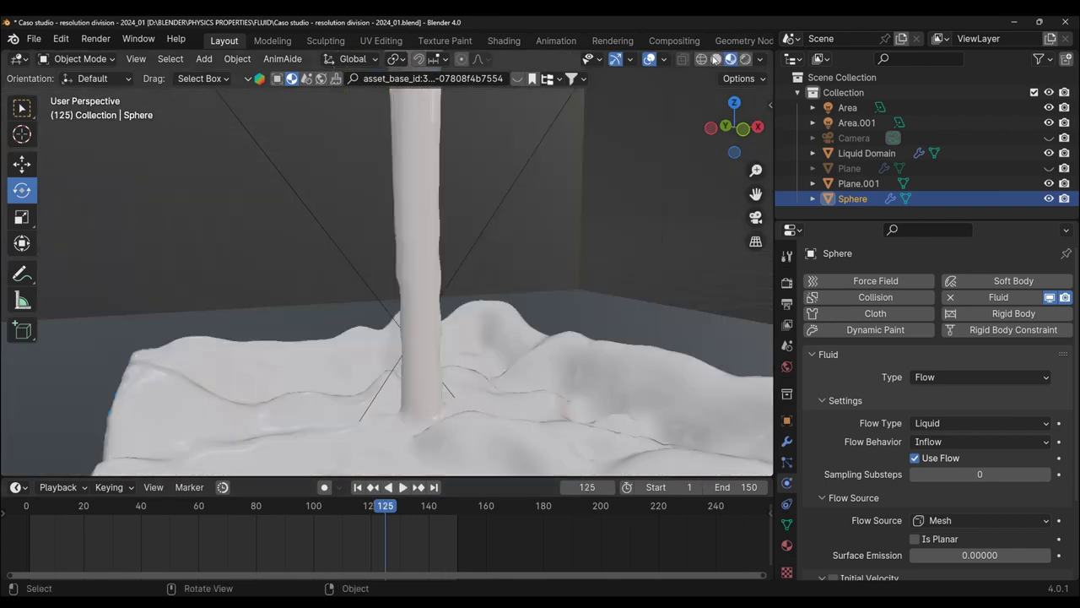
{"action": "left_click", "coordinate": [397, 489]}
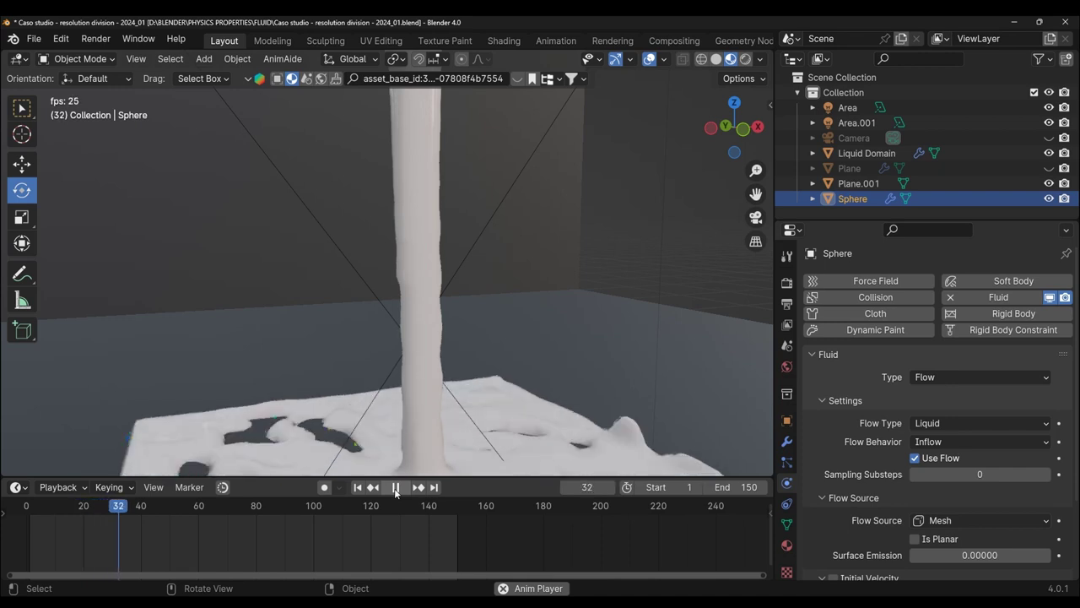
{"action": "left_click", "coordinate": [395, 488]}
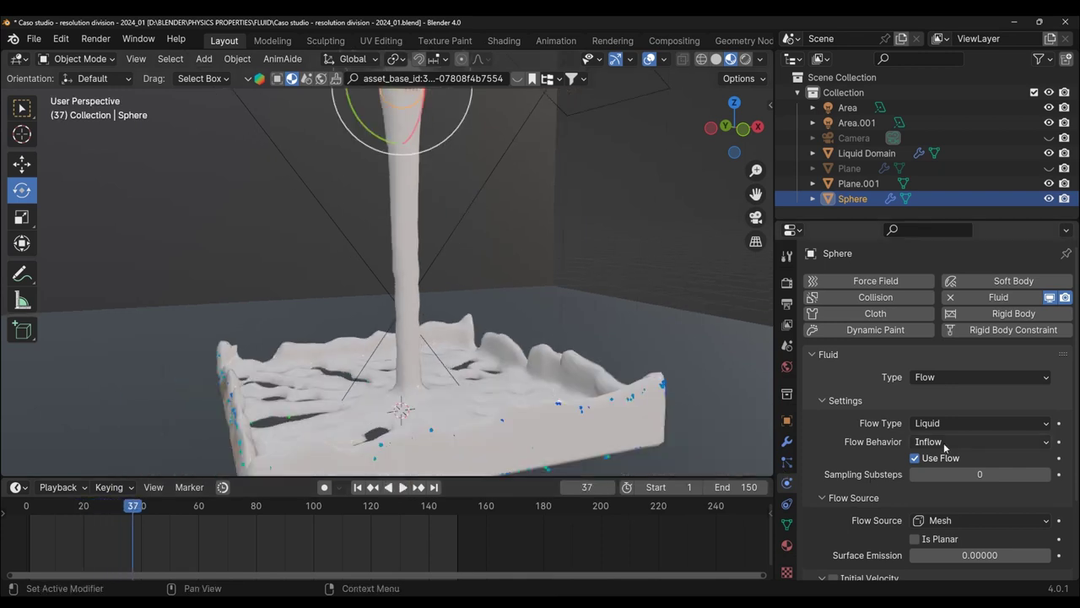
- Select the Liquid Domain and review its fluid settings, showing Resolution Divisions 32
{"action": "left_click", "coordinate": [878, 154]}
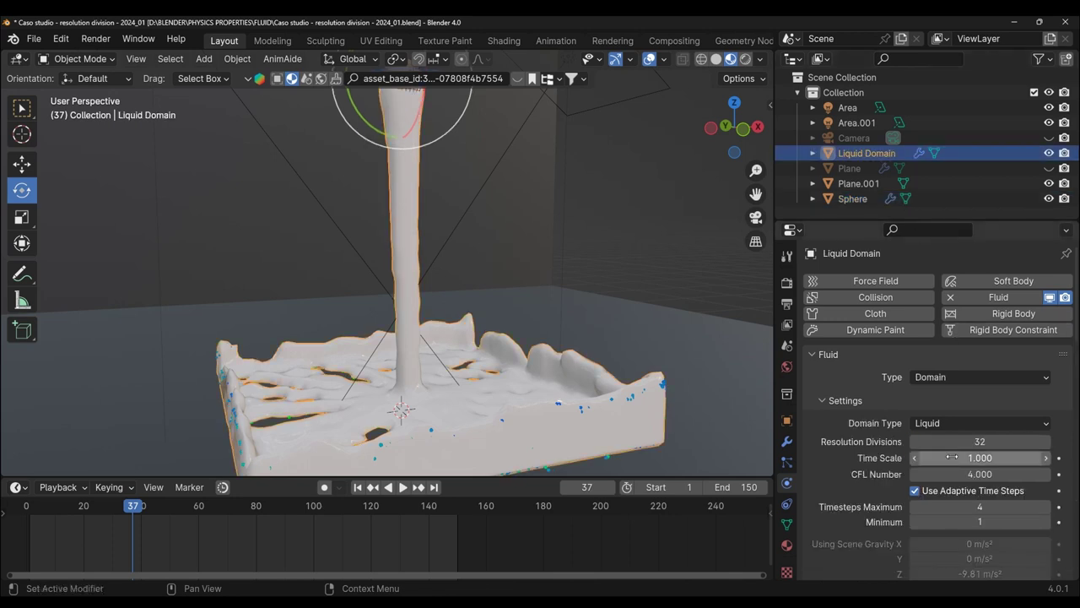
{"action": "scroll", "coordinate": [952, 460], "scroll_direction": "down", "scroll_amount": 2}
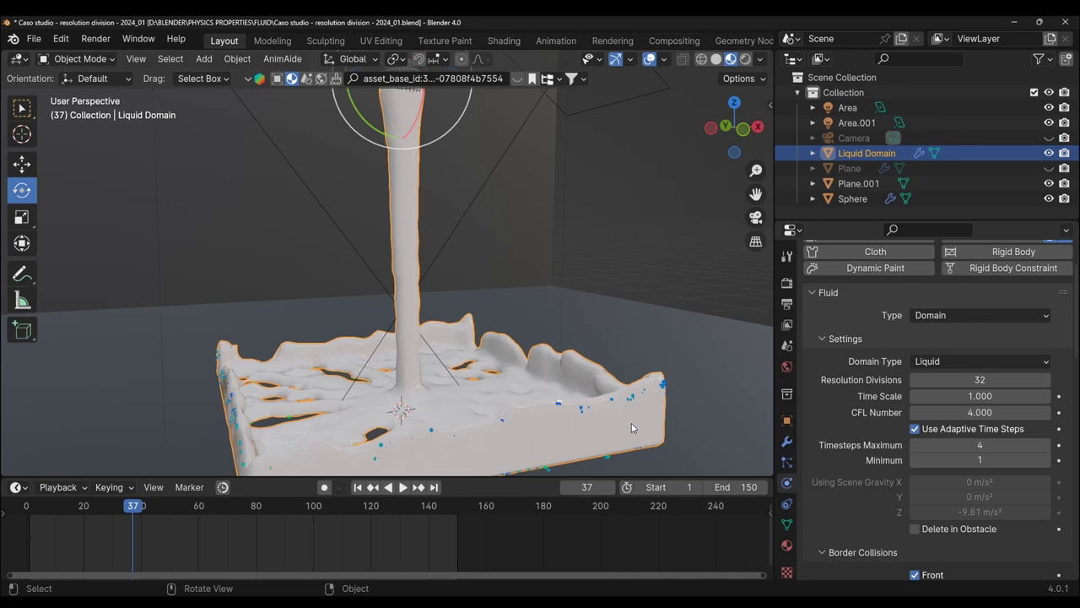
{"action": "scroll", "coordinate": [631, 423], "scroll_direction": "up", "scroll_amount": 2}
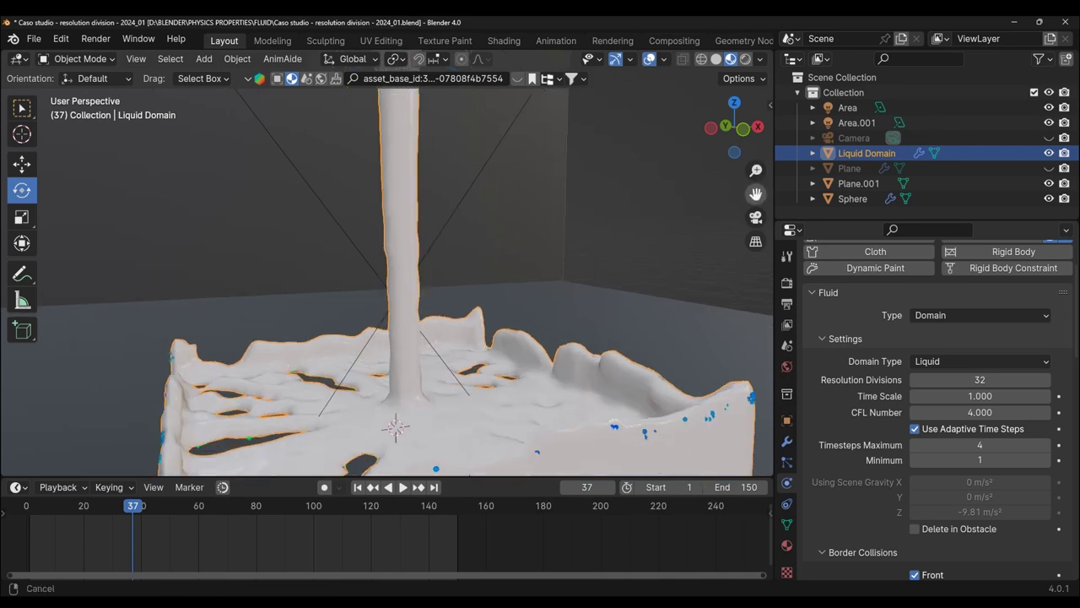
{"action": "left_click_drag", "start_coordinate": [756, 193], "coordinate": [756, 109]}
- Orbit above the domain and play the simulation to frame 60
{"action": "middle_click_drag", "start_coordinate": [476, 349], "coordinate": [494, 361]}
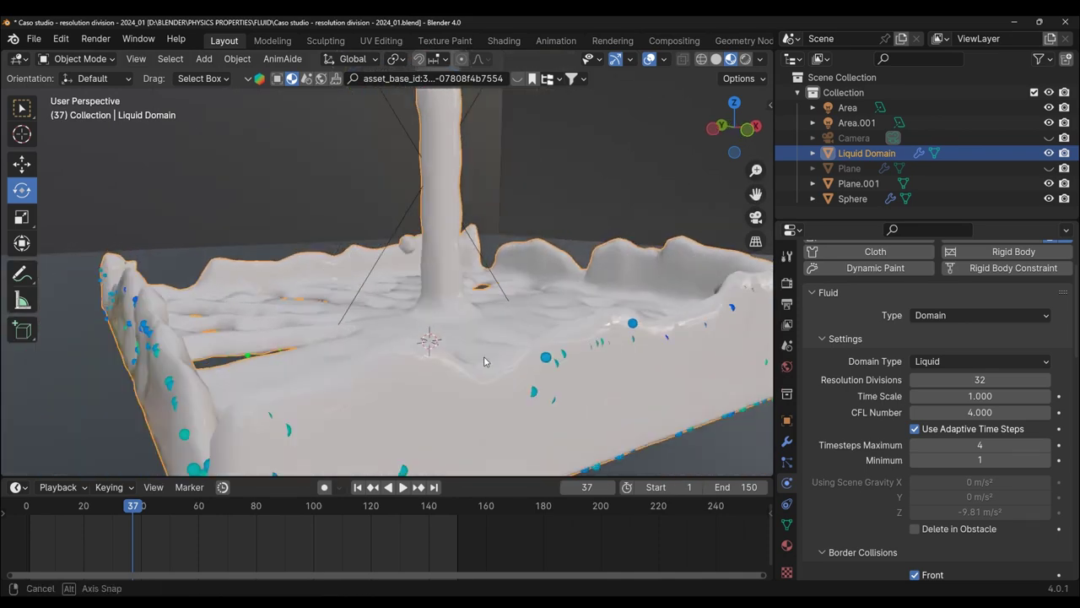
{"action": "left_click", "coordinate": [404, 491]}
{"action": "key", "text": "space"}
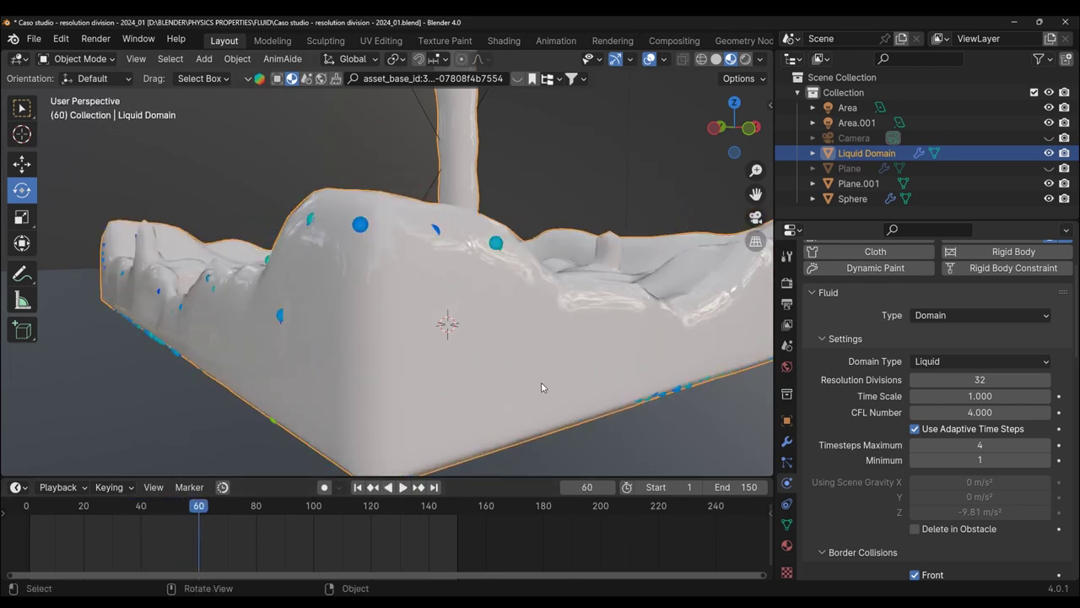
- Zoom and orbit in close on the 32-division pool's rippled front face
{"action": "middle_click_drag", "start_coordinate": [541, 381], "coordinate": [513, 397]}
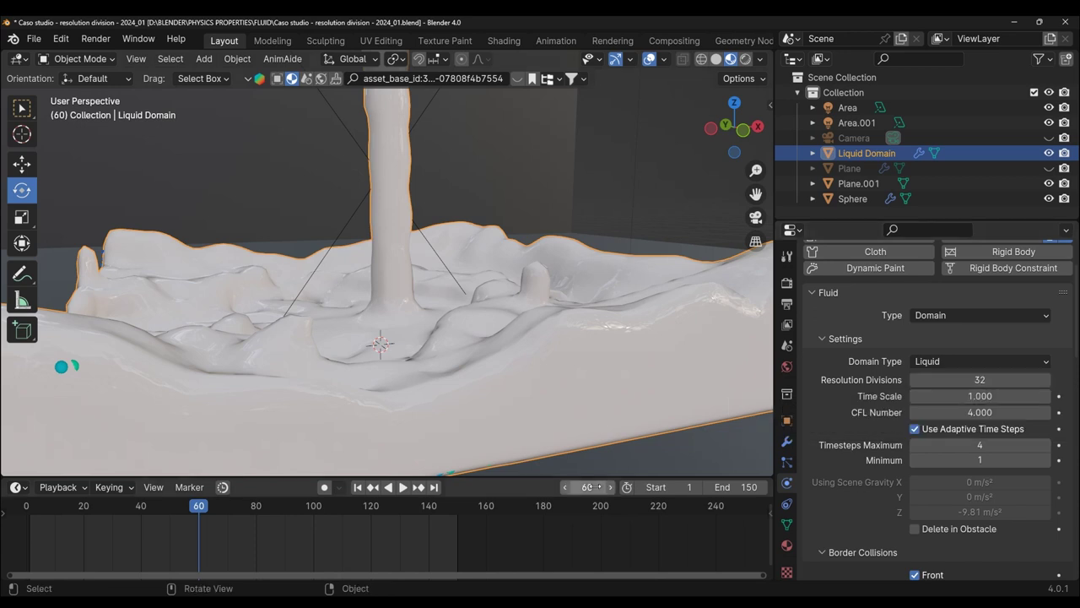
{"action": "scroll", "coordinate": [614, 428], "scroll_direction": "down", "scroll_amount": 5}
{"action": "middle_click_drag", "start_coordinate": [652, 408], "coordinate": [628, 416]}
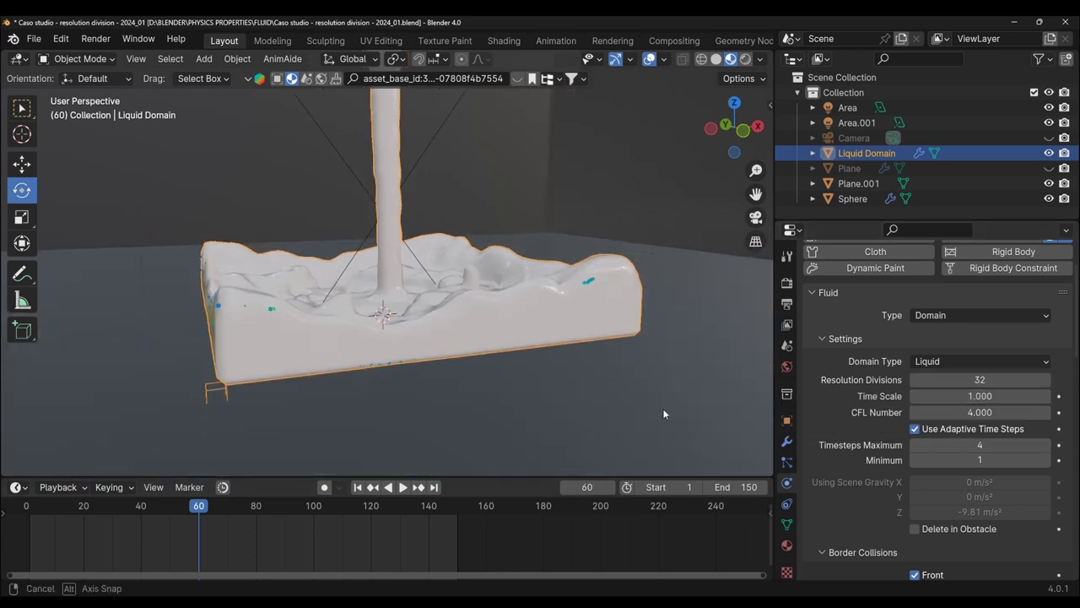
{"action": "left_click_drag", "start_coordinate": [755, 195], "coordinate": [848, 262]}
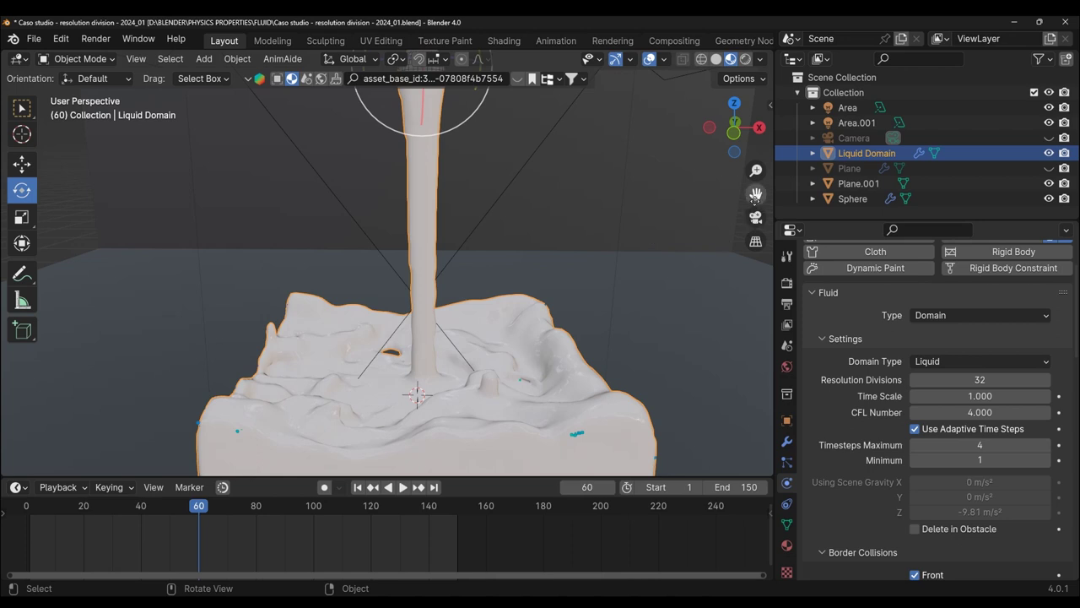
{"action": "mouse_move", "coordinate": [757, 193]}
{"action": "left_mouse_down"}
{"action": "mouse_move", "coordinate": [724, 191]}
{"action": "mouse_move", "coordinate": [533, 348]}
{"action": "left_mouse_up"}
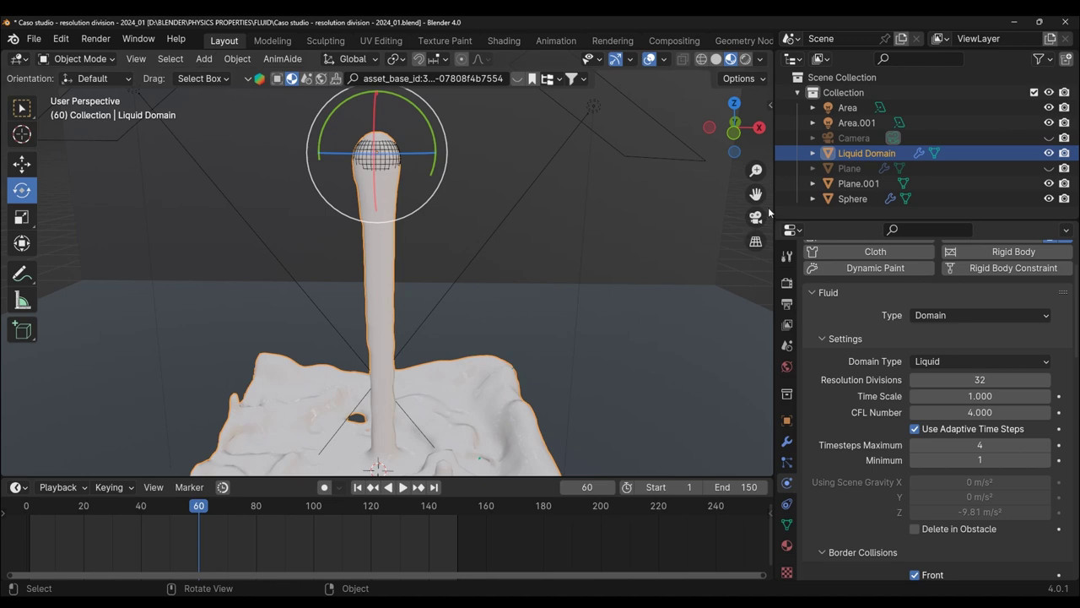
{"action": "scroll", "coordinate": [757, 195], "scroll_direction": "up", "scroll_amount": 2}
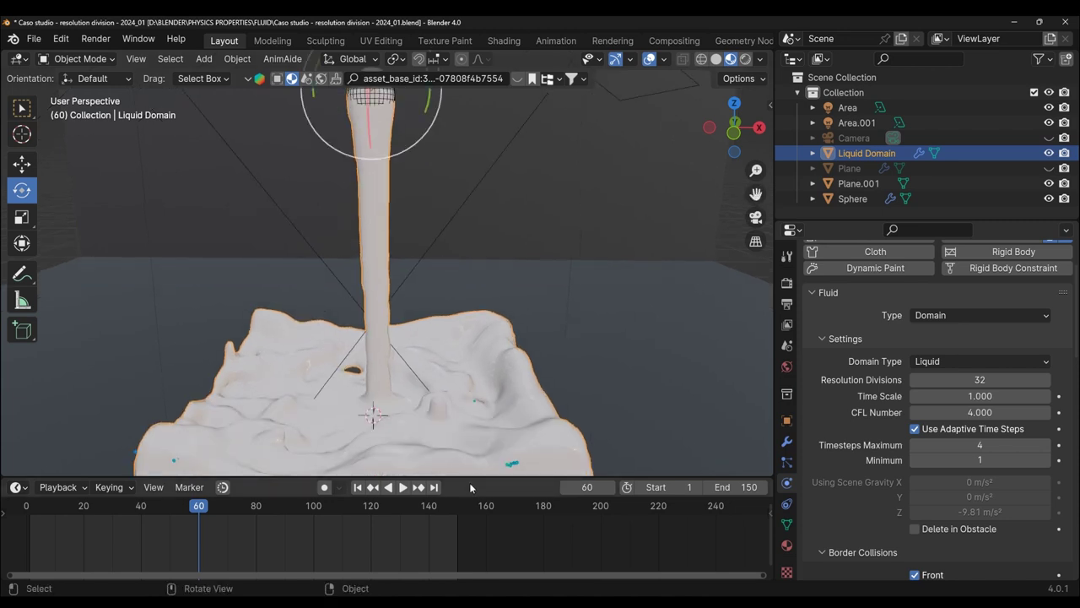
{"action": "left_click_drag", "start_coordinate": [757, 193], "coordinate": [757, 161]}
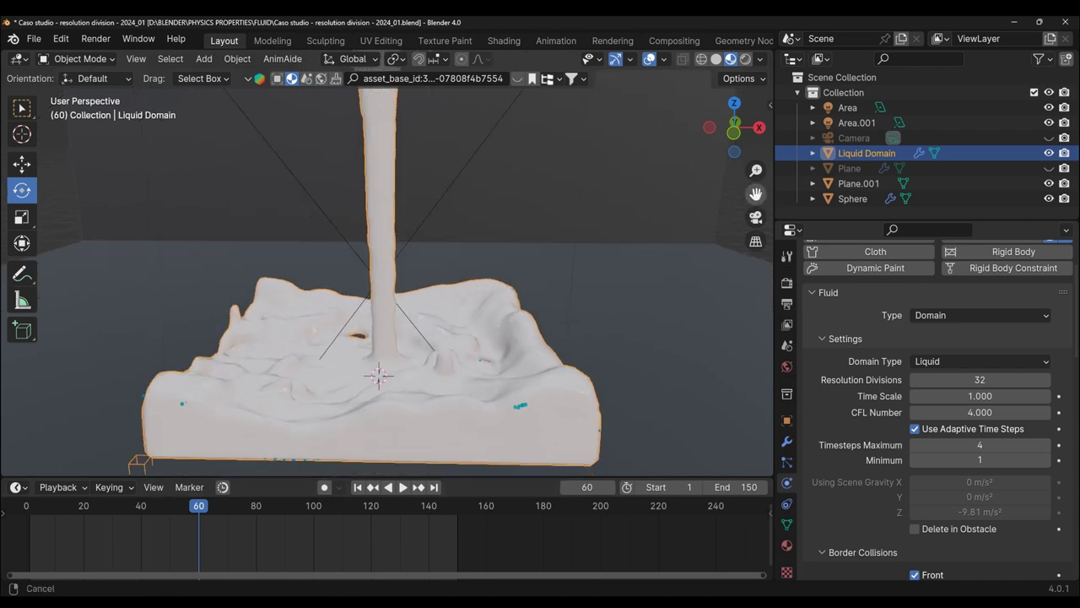
{"action": "scroll", "coordinate": [241, 340], "scroll_direction": "up", "scroll_amount": 4}
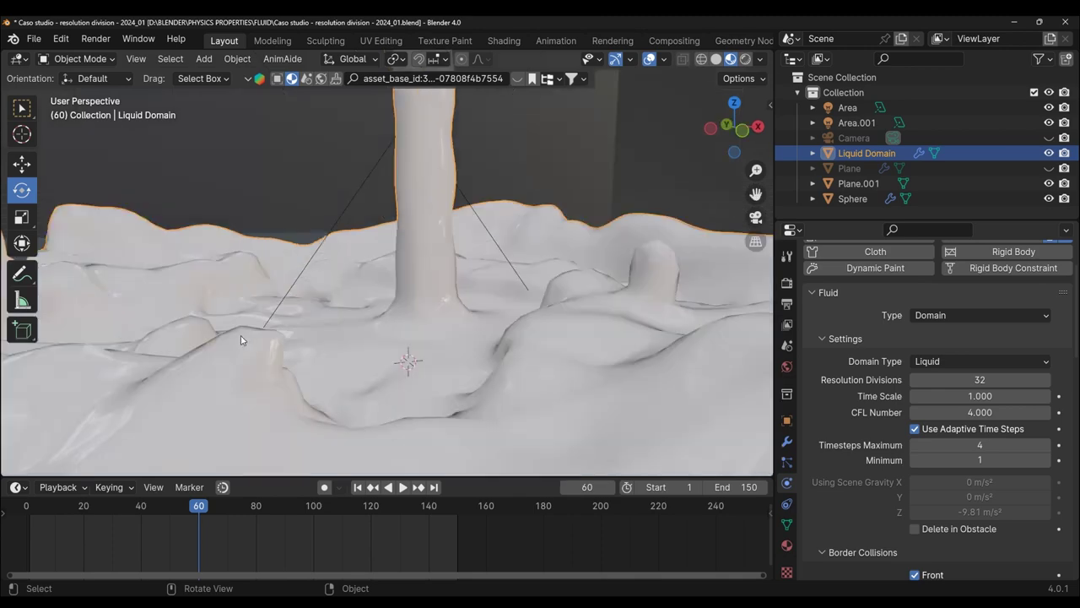
- Enable the Wireframe overlay and orbit around the 32-division liquid mesh
{"action": "left_click", "coordinate": [663, 59]}
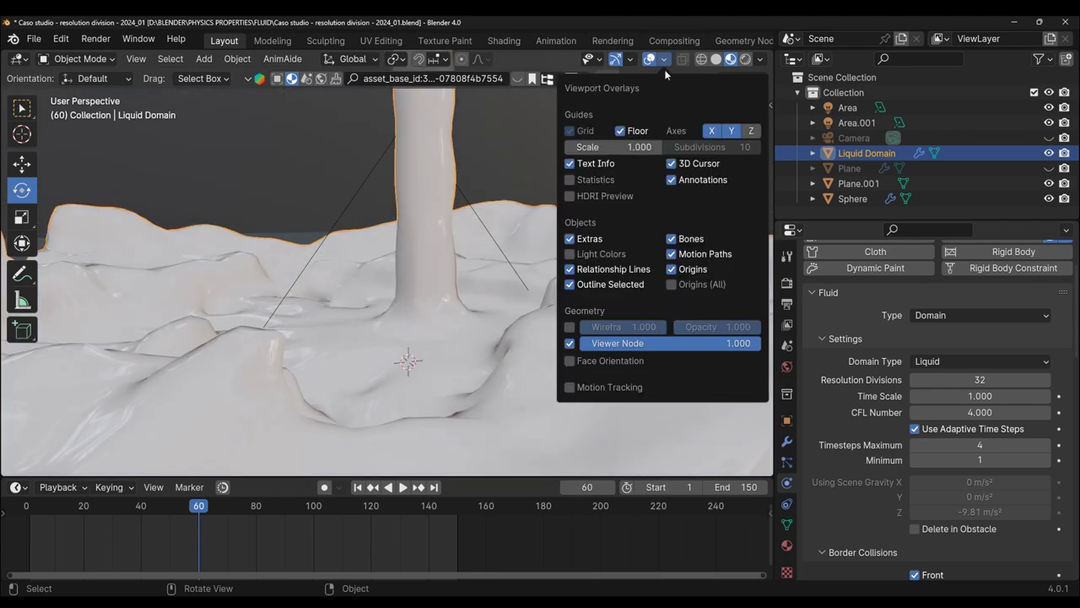
{"action": "left_click", "coordinate": [570, 327]}
{"action": "mouse_move", "coordinate": [473, 371]}
{"action": "middle_mouse_down"}
{"action": "mouse_move", "coordinate": [441, 372]}
{"action": "mouse_move", "coordinate": [433, 397]}
{"action": "middle_mouse_up"}
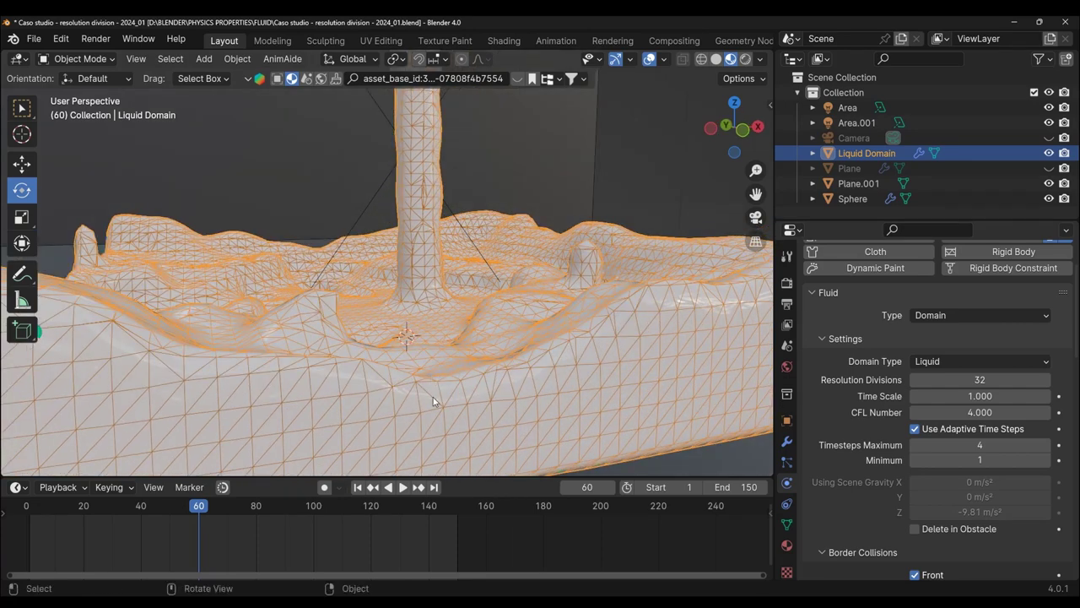
{"action": "scroll", "coordinate": [725, 192], "scroll_direction": "down", "scroll_amount": 5}
{"action": "left_click_drag", "start_coordinate": [757, 194], "coordinate": [756, 337]}
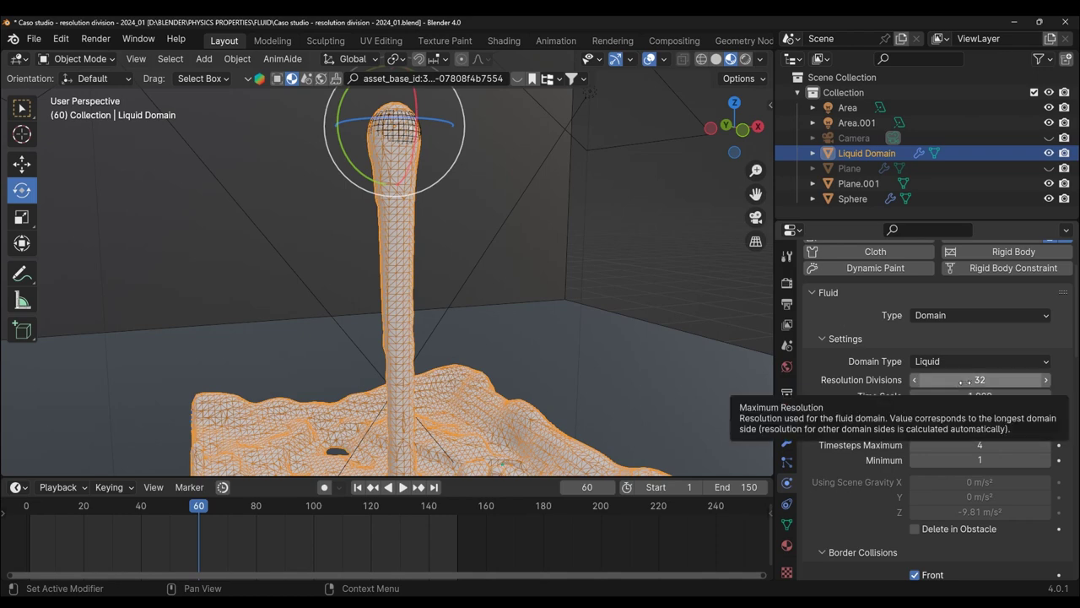
{"action": "middle_click_drag", "start_coordinate": [642, 363], "coordinate": [590, 354]}
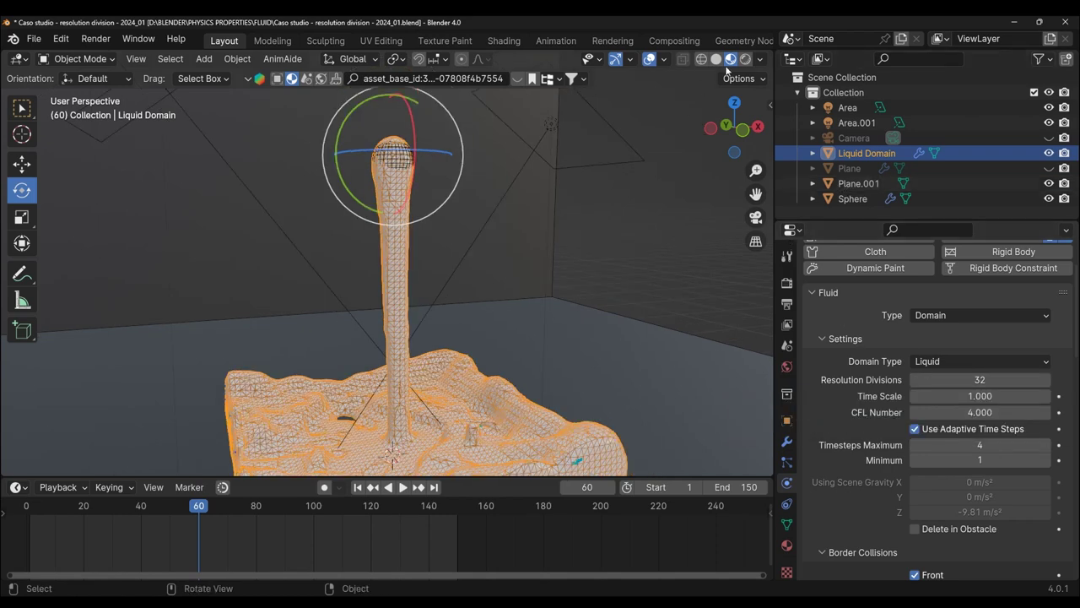
- Play the wireframed simulation through to about frame 146
{"action": "left_click", "coordinate": [403, 487]}
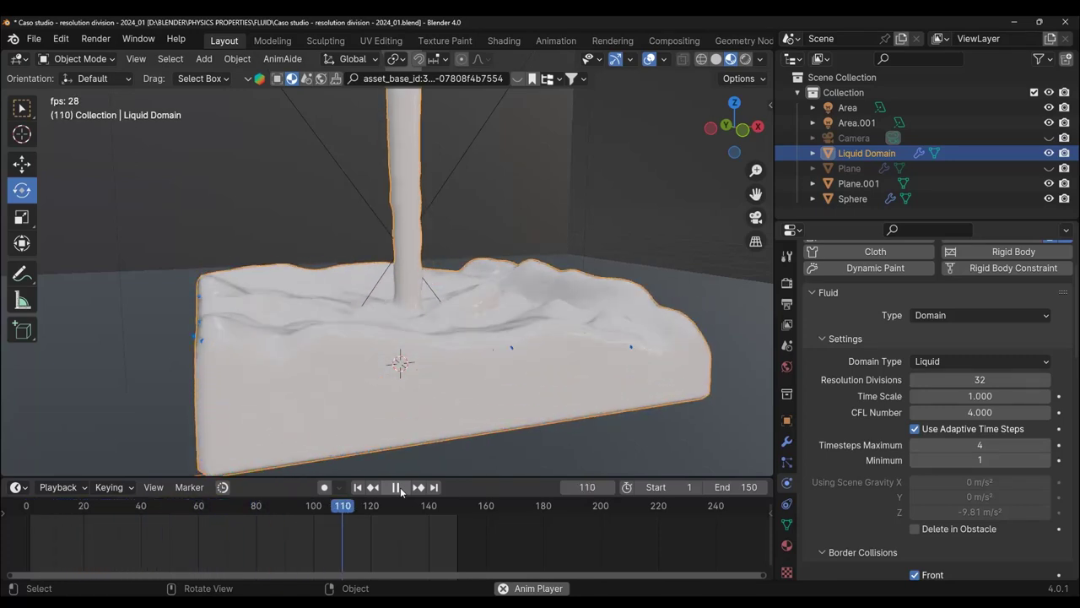
{"action": "left_click", "coordinate": [400, 487]}
{"action": "middle_click_drag", "start_coordinate": [439, 391], "coordinate": [426, 363]}
{"action": "key", "text": "space"}
{"action": "left_click", "coordinate": [397, 487]}
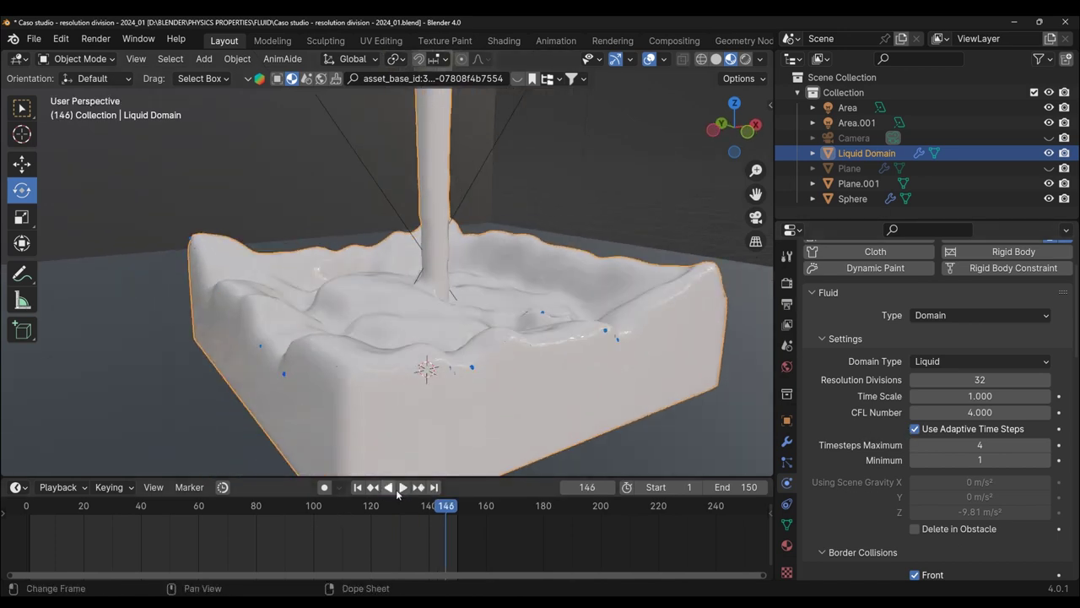
- Jump back to frame 1 and frame the sphere above the empty floor
{"action": "left_click", "coordinate": [359, 487]}
{"action": "scroll", "coordinate": [531, 390], "scroll_direction": "down", "scroll_amount": 3}
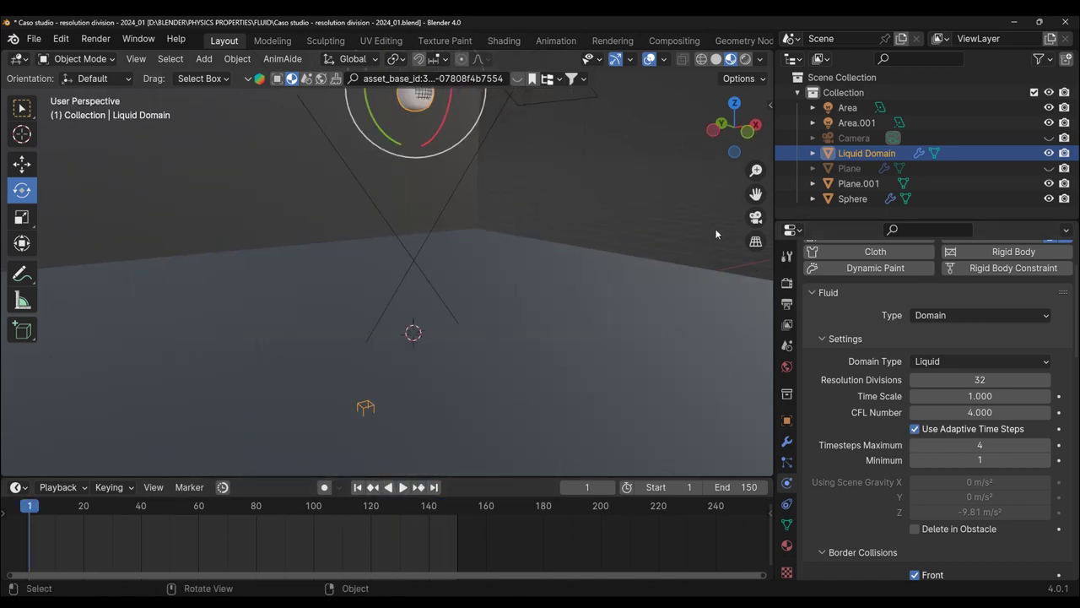
{"action": "left_click_drag", "start_coordinate": [757, 193], "coordinate": [635, 264]}
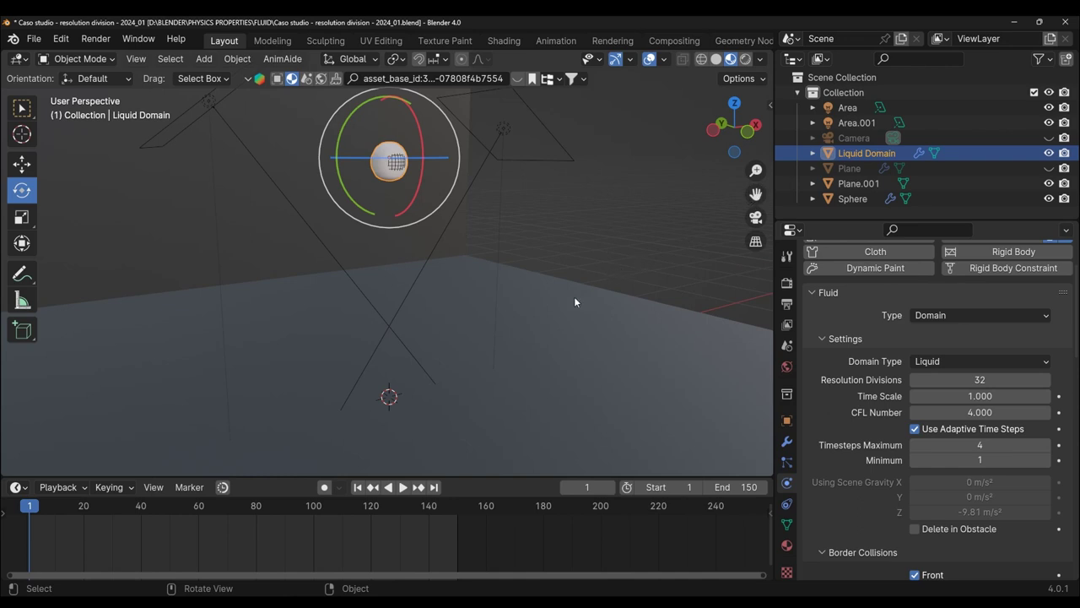
{"action": "left_click_drag", "start_coordinate": [756, 193], "coordinate": [718, 317]}
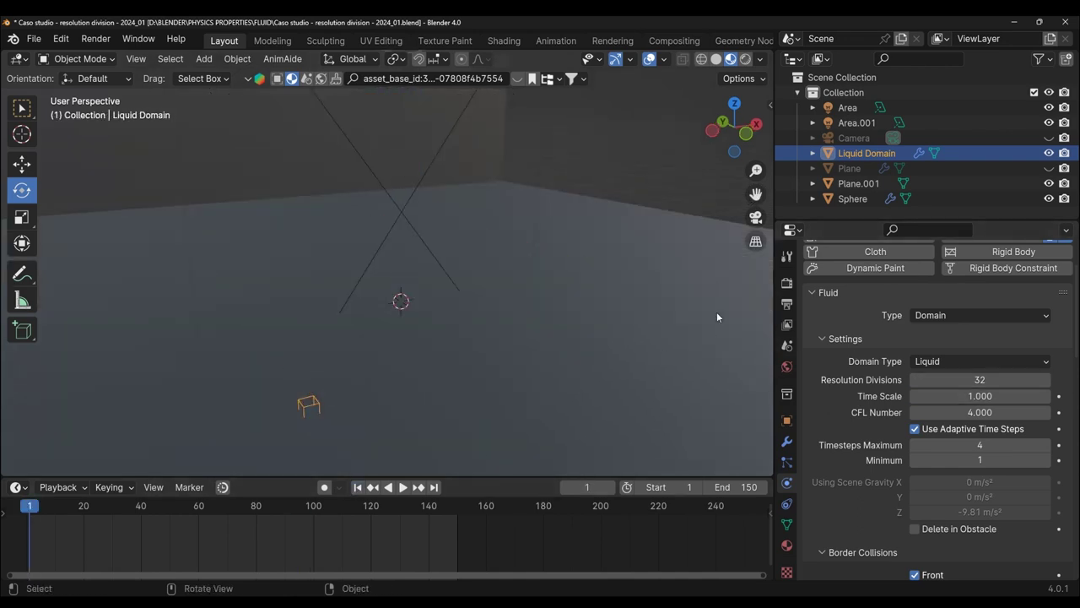
{"action": "left_click_drag", "start_coordinate": [756, 193], "coordinate": [775, 325]}
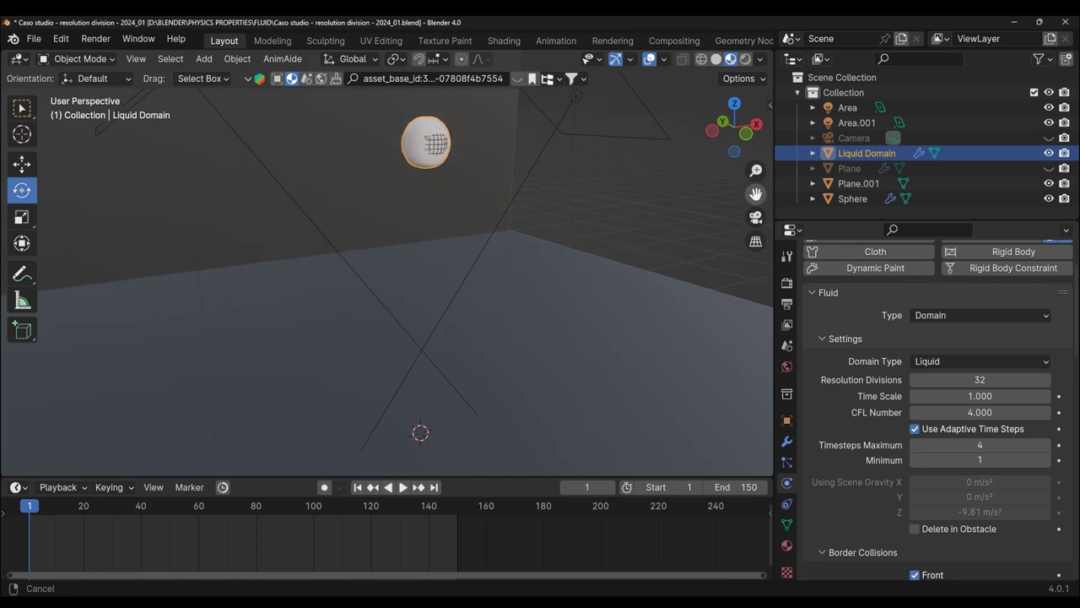
{"action": "left_click_drag", "start_coordinate": [757, 193], "coordinate": [753, 197]}
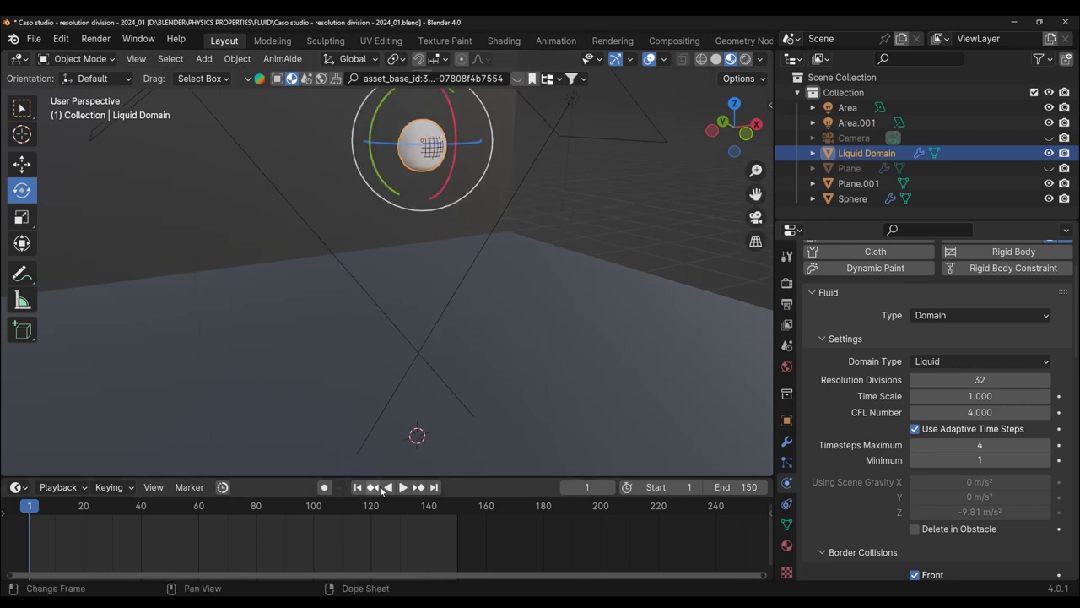
- Set Resolution Divisions to 20 and play the coarser pour
{"action": "double_click", "coordinate": [984, 379]}
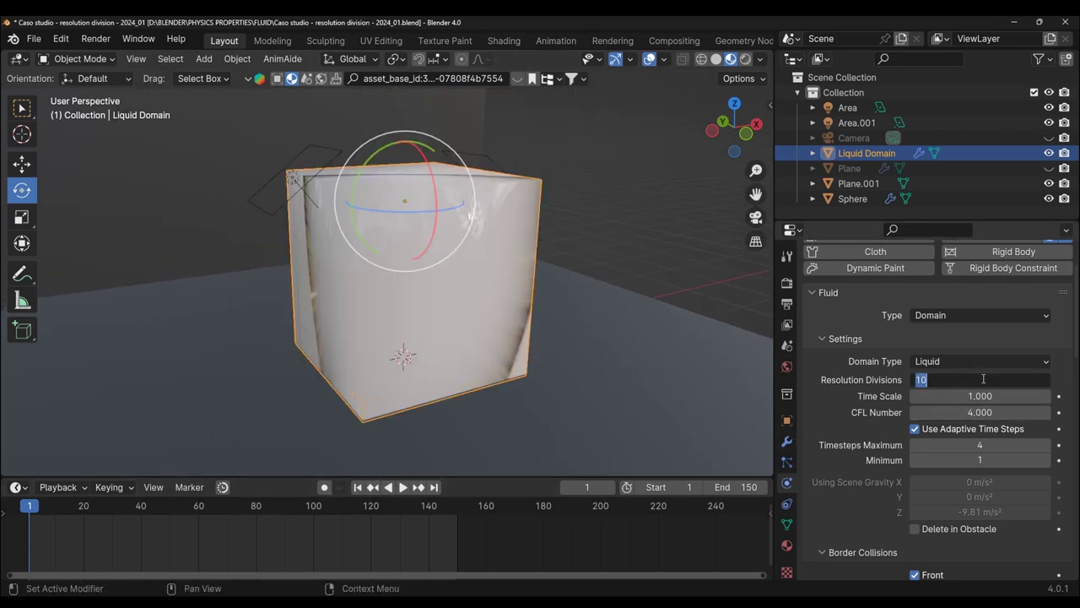
{"action": "type", "text": "0"}
{"action": "key", "text": "Return"}
{"action": "key", "text": "space"}
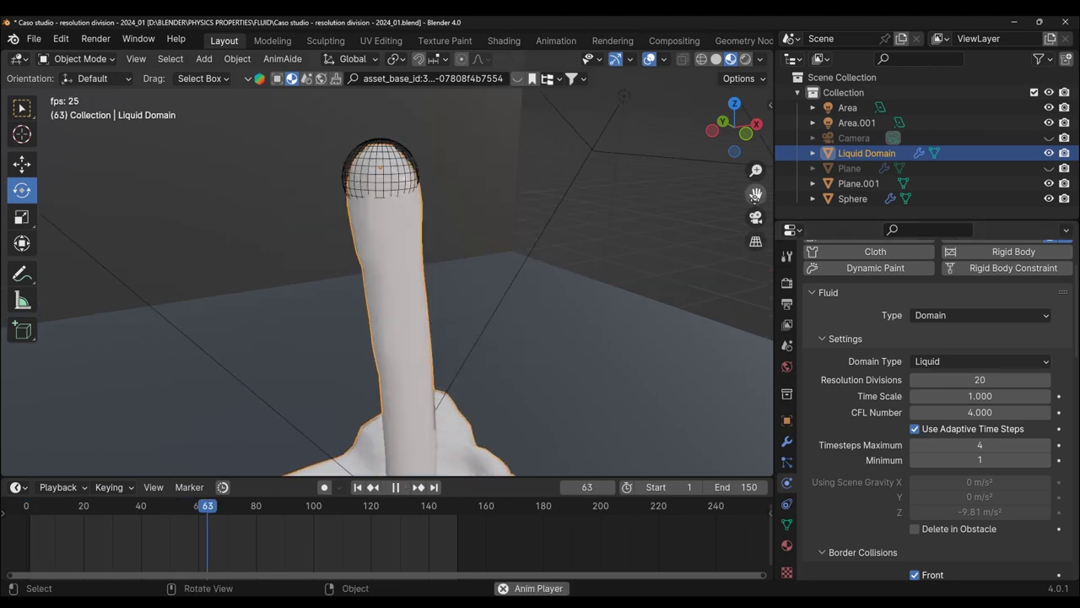
{"action": "left_click_drag", "start_coordinate": [756, 193], "coordinate": [759, 251]}
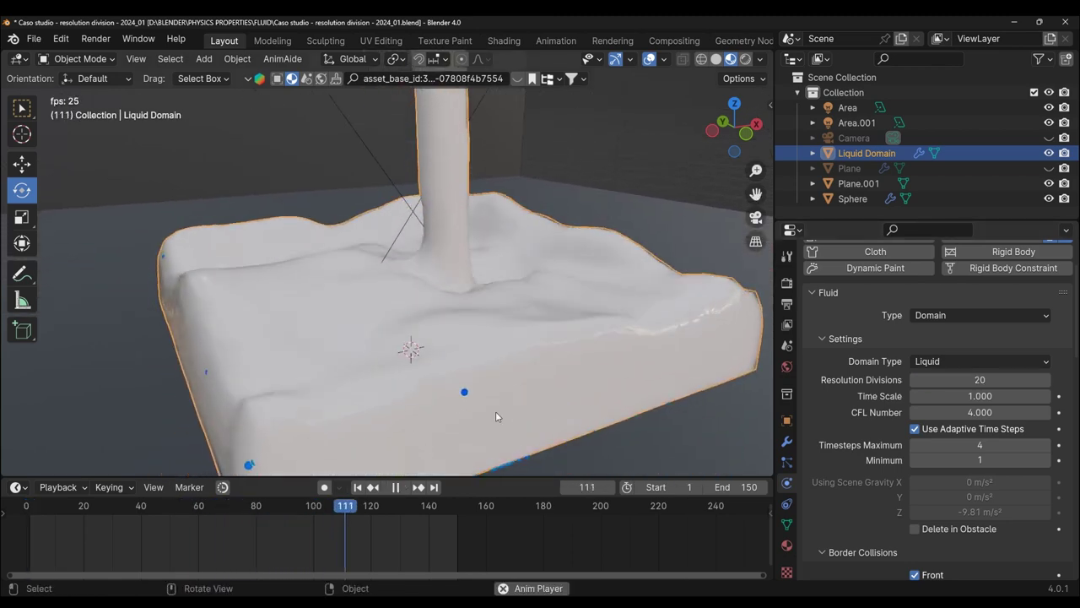
{"action": "key", "text": "space"}
- Preview the 20-division liquid in Rendered shading, replay it, then return to frame 1
{"action": "scroll", "coordinate": [320, 371], "scroll_direction": "down", "scroll_amount": 3}
{"action": "middle_click_drag", "start_coordinate": [357, 369], "coordinate": [508, 349]}
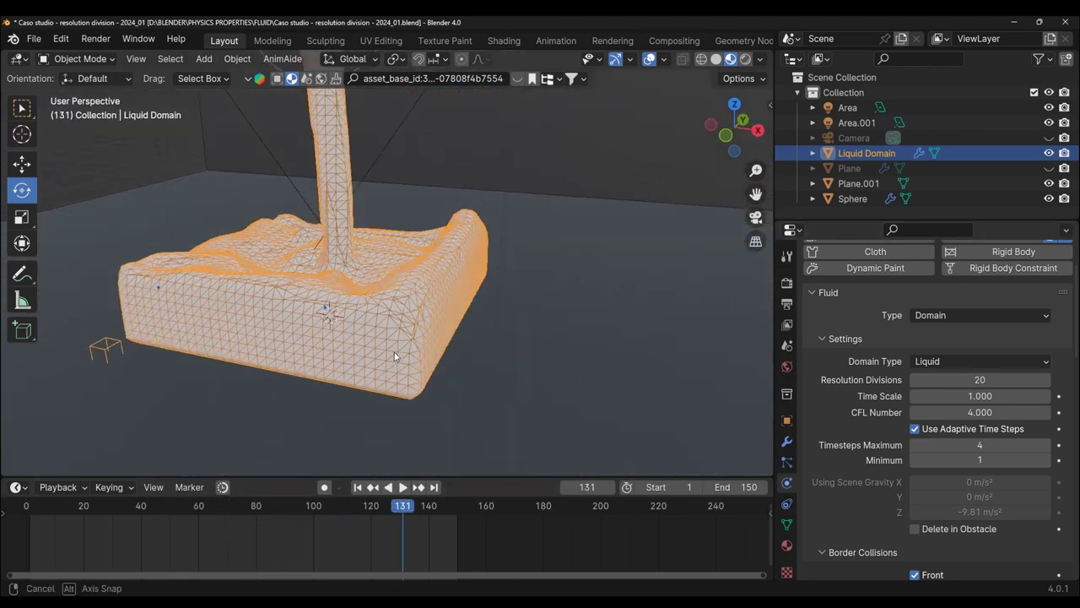
{"action": "left_click", "coordinate": [745, 58]}
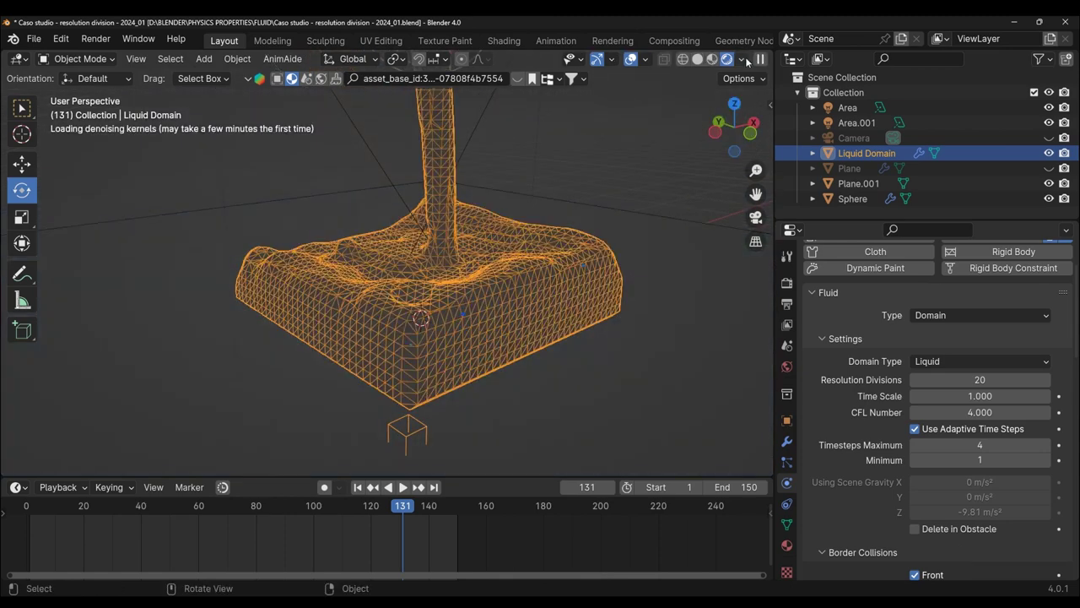
{"action": "middle_click_drag", "start_coordinate": [459, 354], "coordinate": [481, 356]}
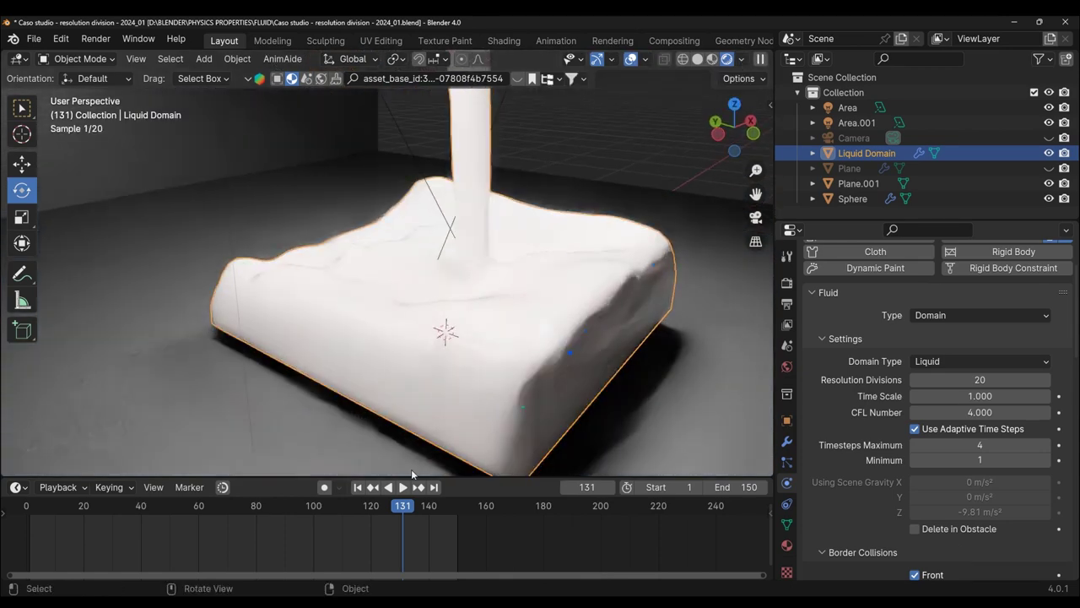
{"action": "left_click", "coordinate": [402, 487]}
{"action": "left_click", "coordinate": [396, 487]}
{"action": "left_click", "coordinate": [357, 487]}
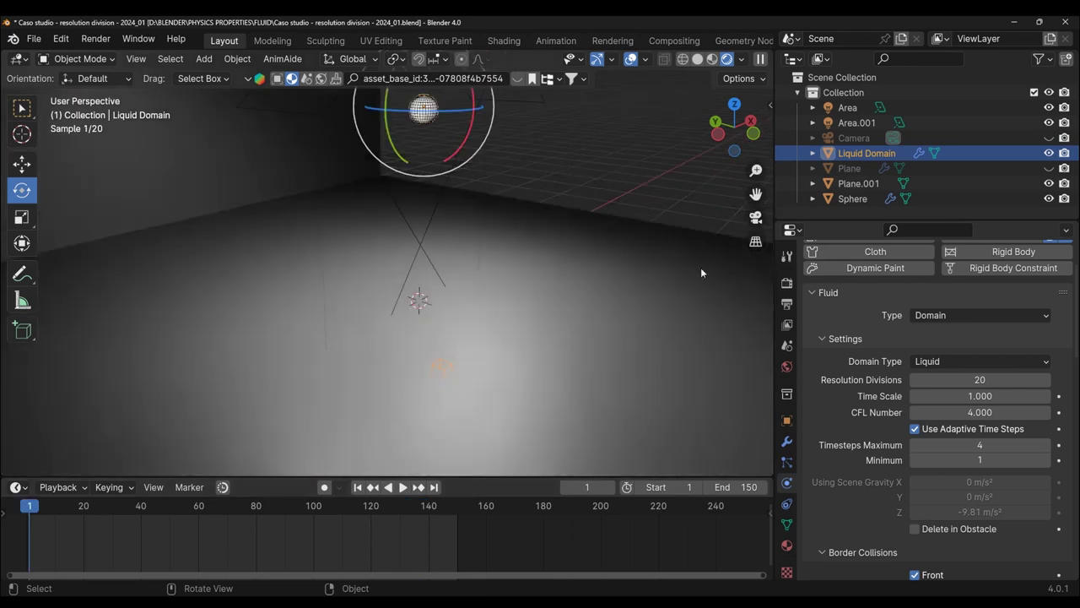
- Set Resolution Divisions to 30 and play the simulation to frame 61
{"action": "double_click", "coordinate": [998, 382]}
{"action": "type", "text": "3"}
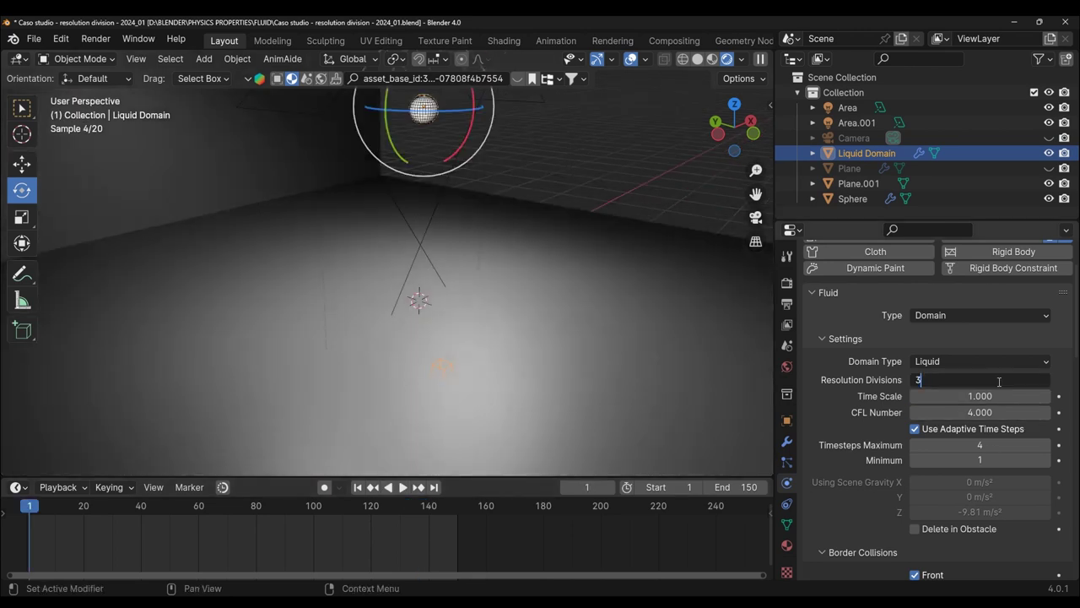
{"action": "type", "text": "0"}
{"action": "key", "text": "Return"}
{"action": "key", "text": "space"}
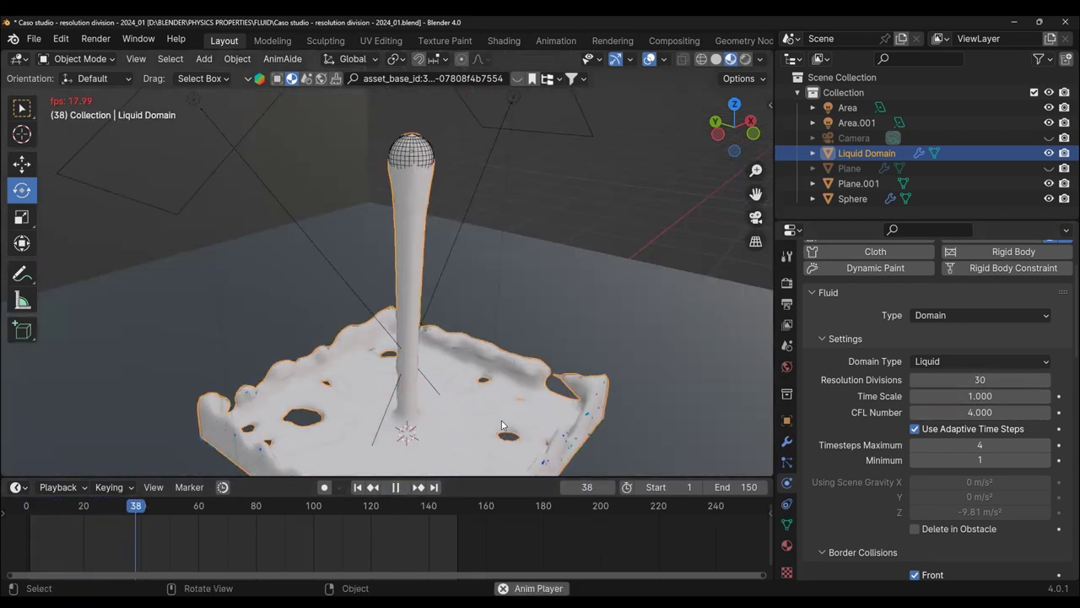
{"action": "left_click", "coordinate": [396, 487]}
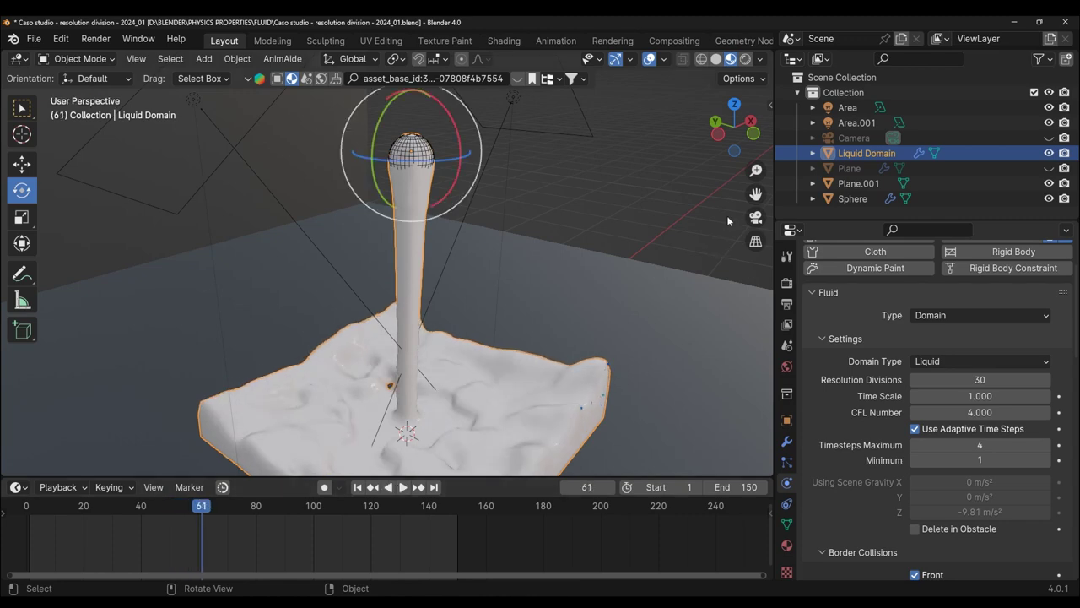
- Orbit to a low side view, play on to frame 106, then rewind to frame 1
{"action": "middle_click_drag", "start_coordinate": [728, 220], "coordinate": [603, 297]}
{"action": "mouse_move", "coordinate": [467, 356]}
{"action": "middle_mouse_down"}
{"action": "mouse_move", "coordinate": [459, 390]}
{"action": "mouse_move", "coordinate": [419, 386]}
{"action": "mouse_move", "coordinate": [414, 396]}
{"action": "middle_mouse_up"}
{"action": "left_click", "coordinate": [404, 488]}
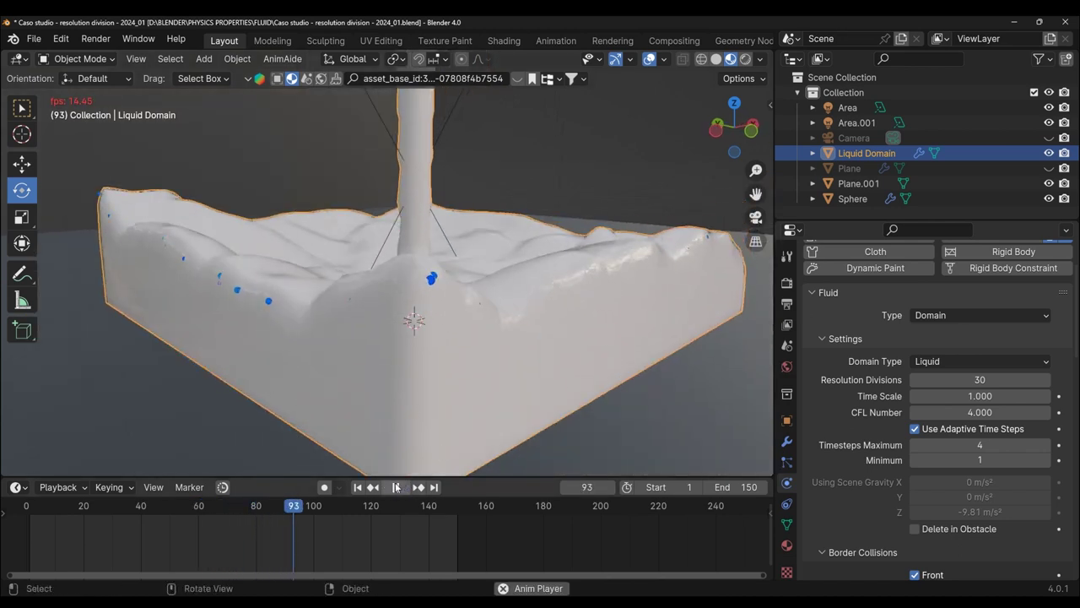
{"action": "left_click", "coordinate": [400, 488]}
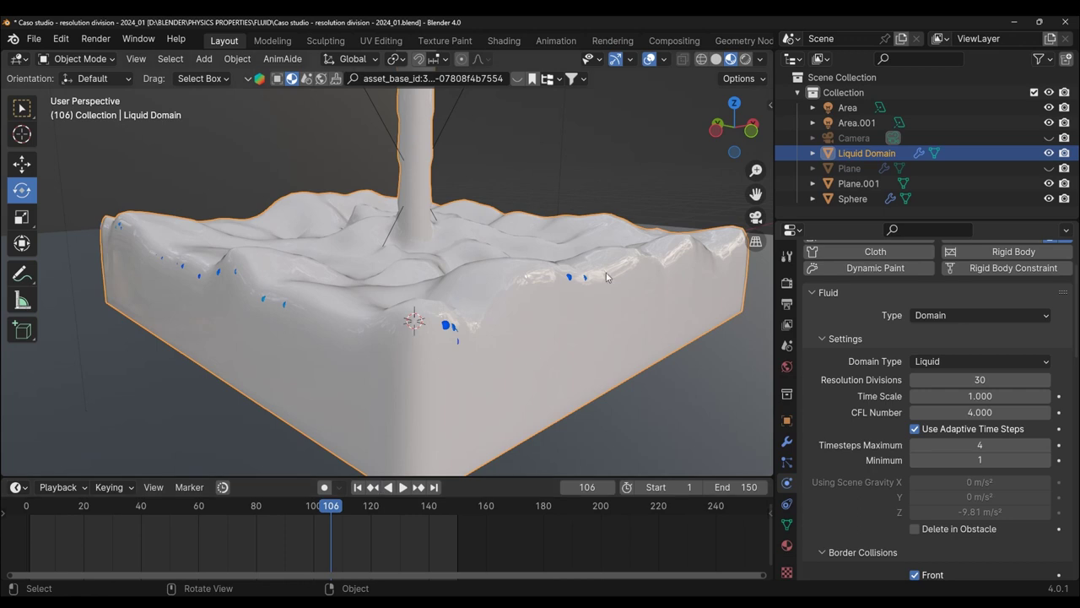
{"action": "left_click", "coordinate": [358, 488]}
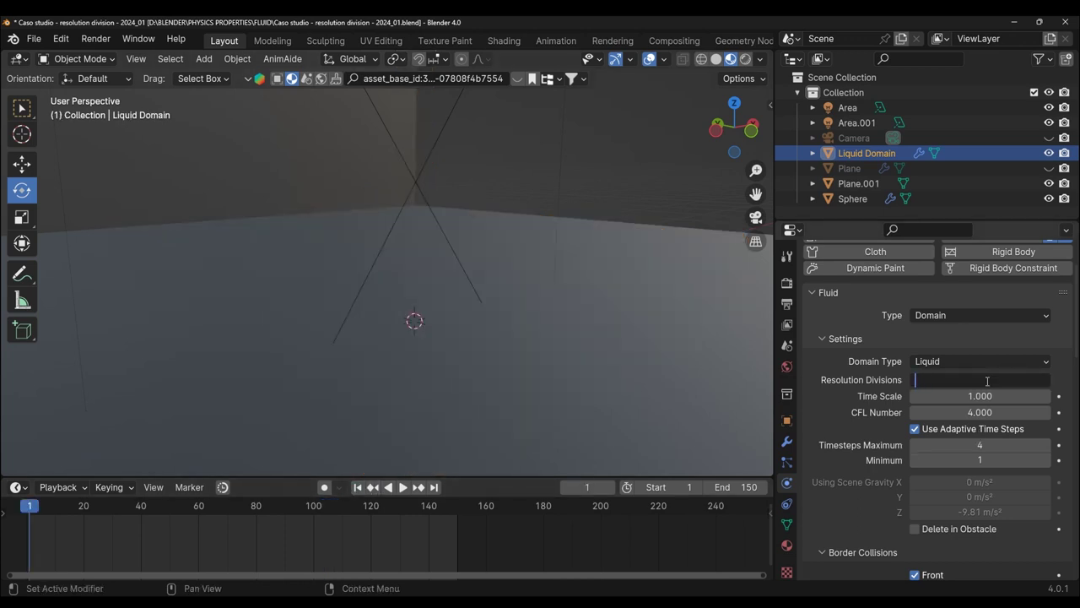
{"action": "type", "text": "40"}
- Confirm Resolution Divisions 40 and play the simulation to frame 117
{"action": "key", "text": "Return"}
{"action": "left_click_drag", "start_coordinate": [756, 195], "coordinate": [759, 245]}
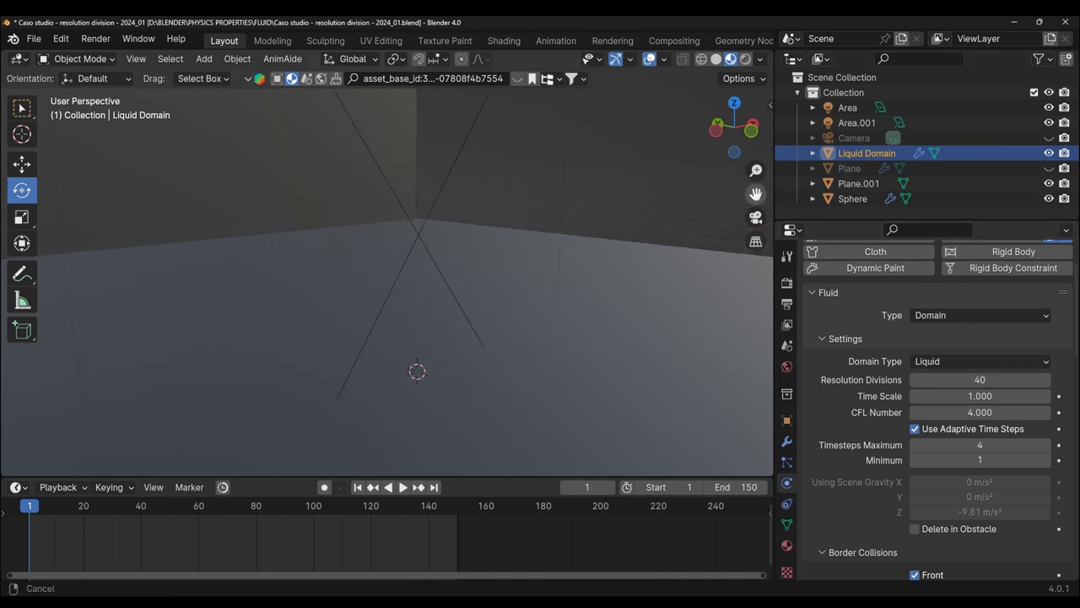
{"action": "left_click", "coordinate": [402, 487]}
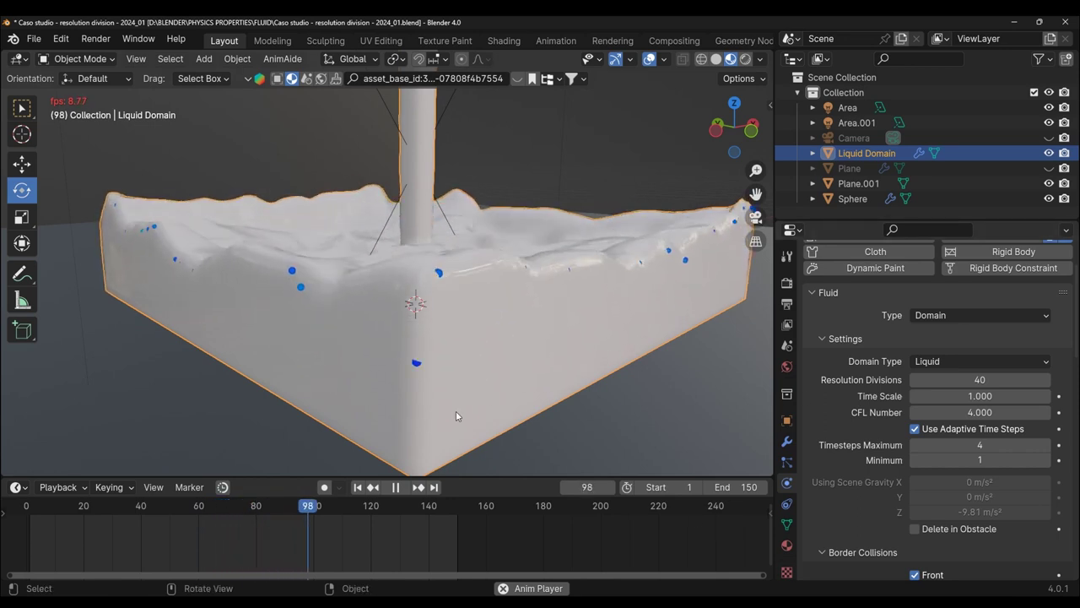
{"action": "key", "text": "space"}
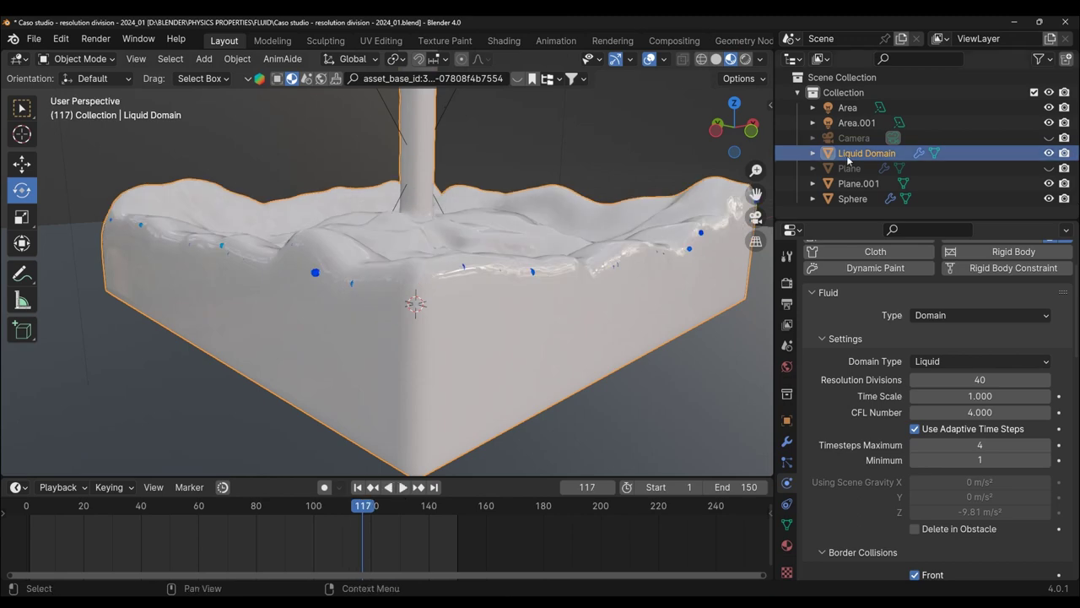
- Inspect the 40-division pool in Rendered then Material Preview shading, and reselect Resolution Divisions
{"action": "middle_click_drag", "start_coordinate": [607, 338], "coordinate": [582, 347]}
{"action": "scroll", "coordinate": [579, 349], "scroll_direction": "up", "scroll_amount": 3}
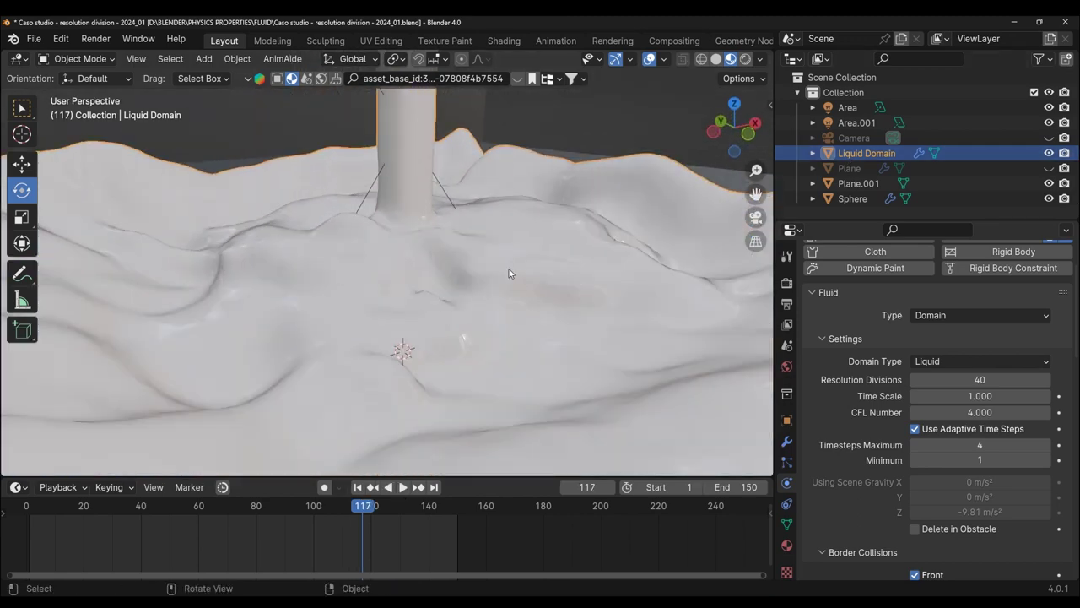
{"action": "left_click", "coordinate": [745, 59]}
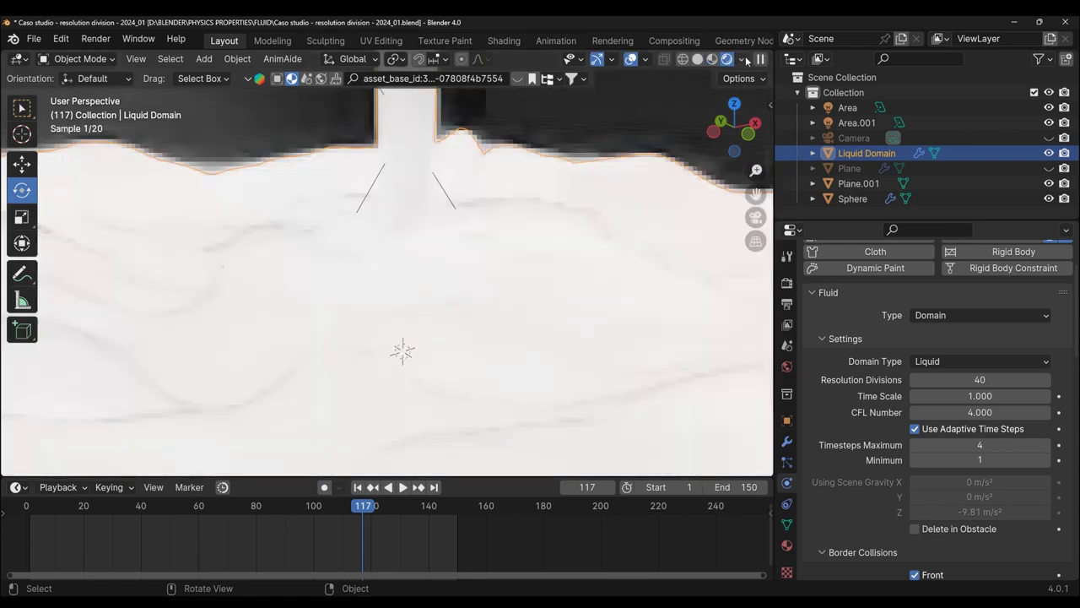
{"action": "left_click", "coordinate": [712, 59]}
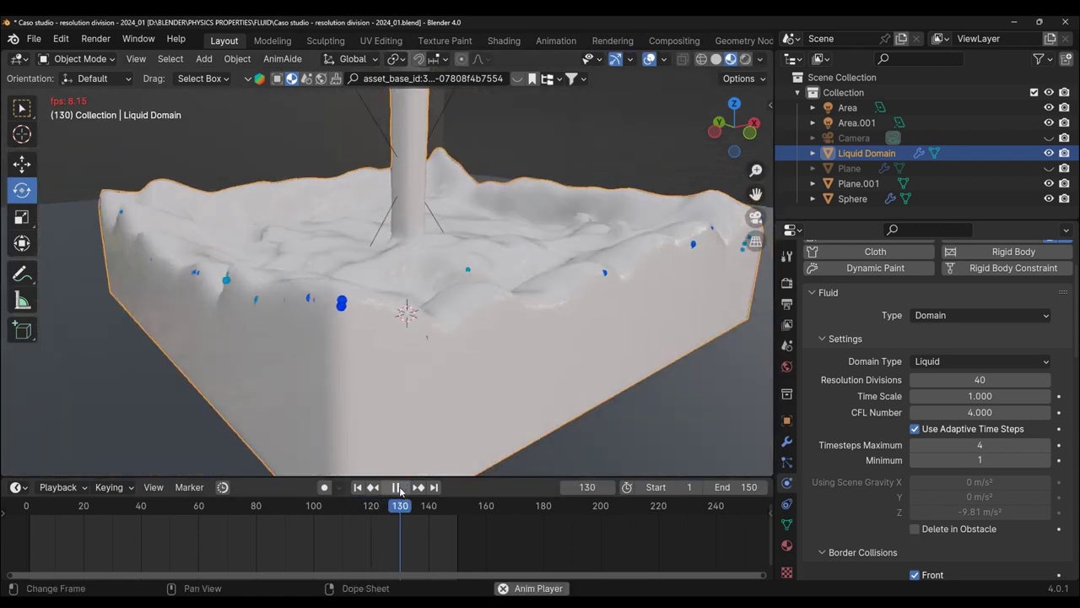
{"action": "key", "text": "Escape"}
{"action": "left_click", "coordinate": [1000, 380]}
{"action": "type", "text": "50"}
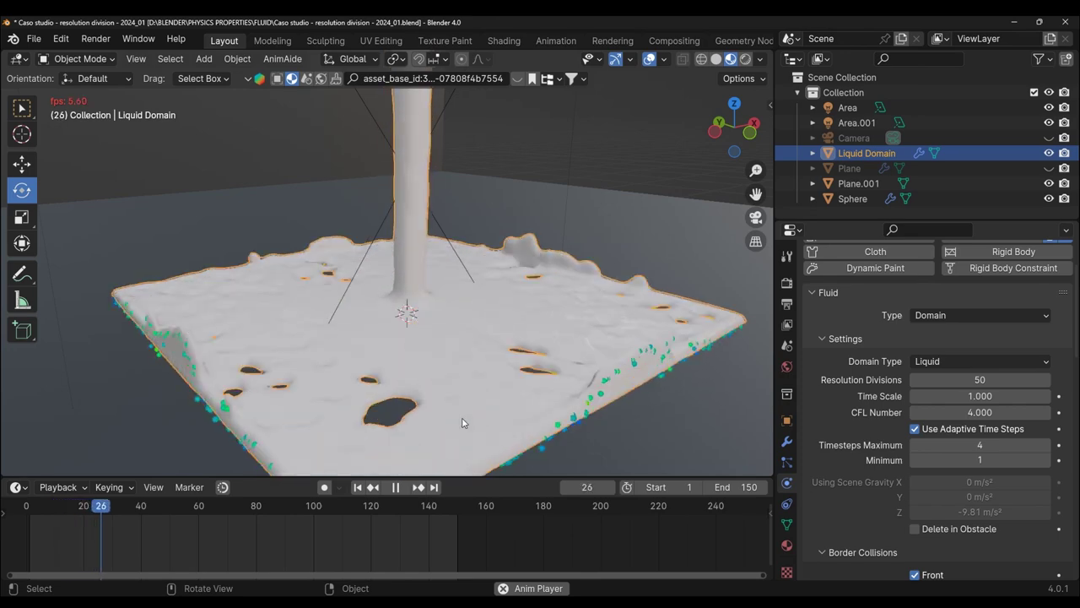
- Pause the 50-division playback at frame 41 and orbit to a low side view
{"action": "left_click", "coordinate": [393, 487]}
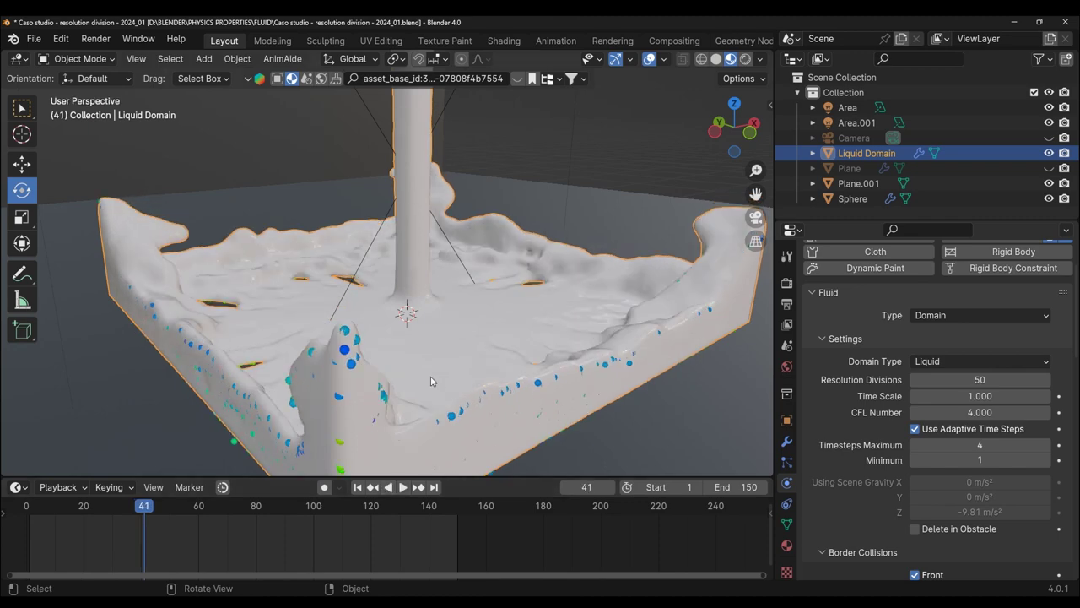
{"action": "mouse_move", "coordinate": [430, 381]}
{"action": "middle_mouse_down"}
{"action": "mouse_move", "coordinate": [522, 396]}
{"action": "mouse_move", "coordinate": [463, 388]}
{"action": "middle_mouse_up"}
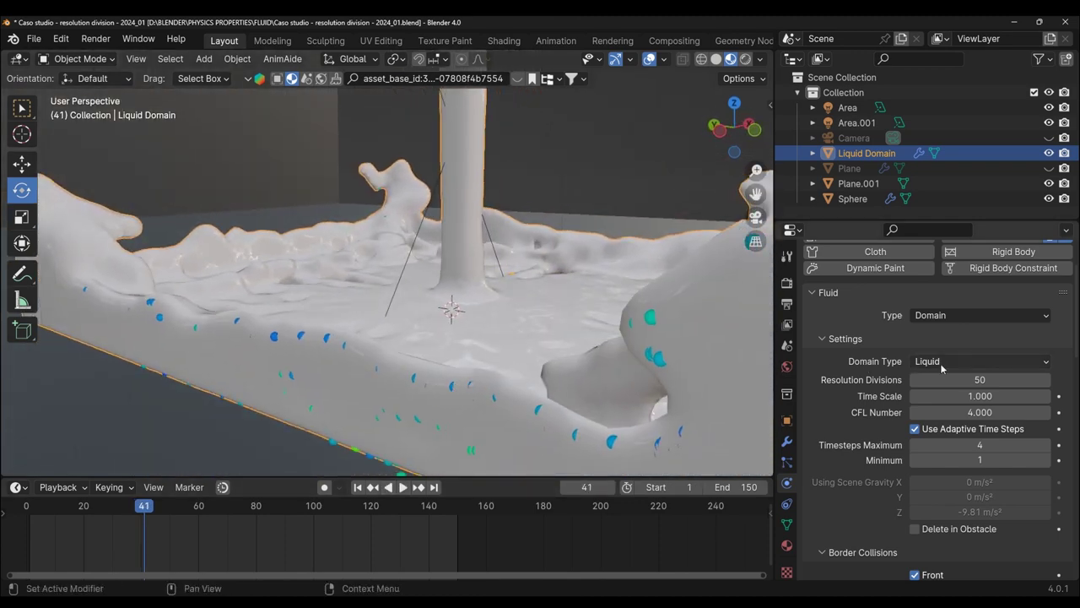
- Set the domain's Fluid Mesh Smoothing Positive to 3
{"action": "scroll", "coordinate": [946, 401], "scroll_direction": "down", "scroll_amount": 2}
{"action": "scroll", "coordinate": [947, 404], "scroll_direction": "down", "scroll_amount": 2}
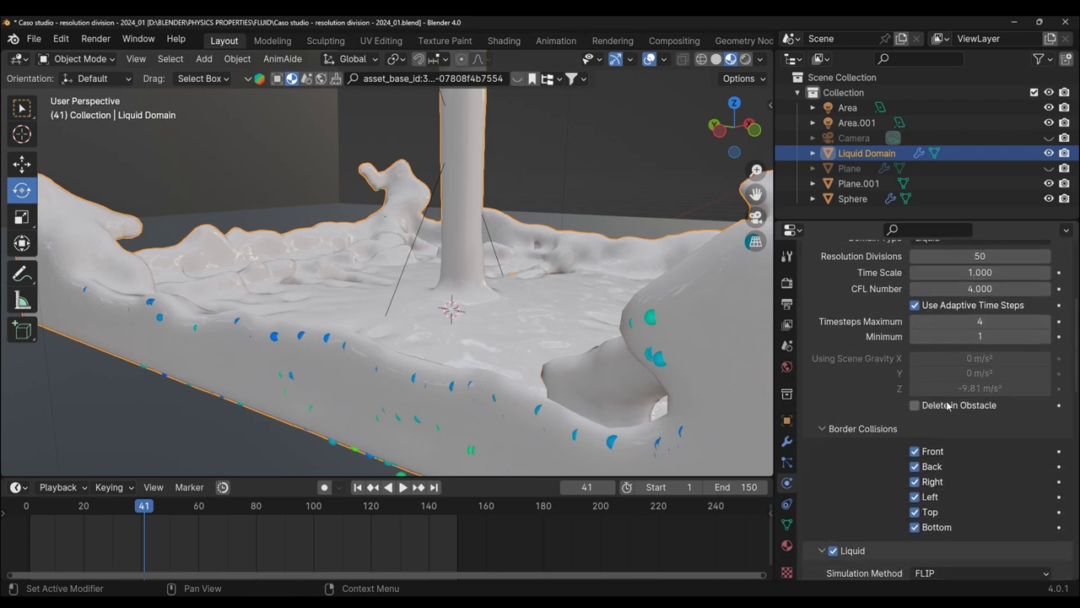
{"action": "scroll", "coordinate": [948, 407], "scroll_direction": "down", "scroll_amount": 3}
{"action": "scroll", "coordinate": [947, 406], "scroll_direction": "down", "scroll_amount": 4}
{"action": "scroll", "coordinate": [947, 406], "scroll_direction": "down", "scroll_amount": 2}
{"action": "scroll", "coordinate": [946, 406], "scroll_direction": "down", "scroll_amount": 2}
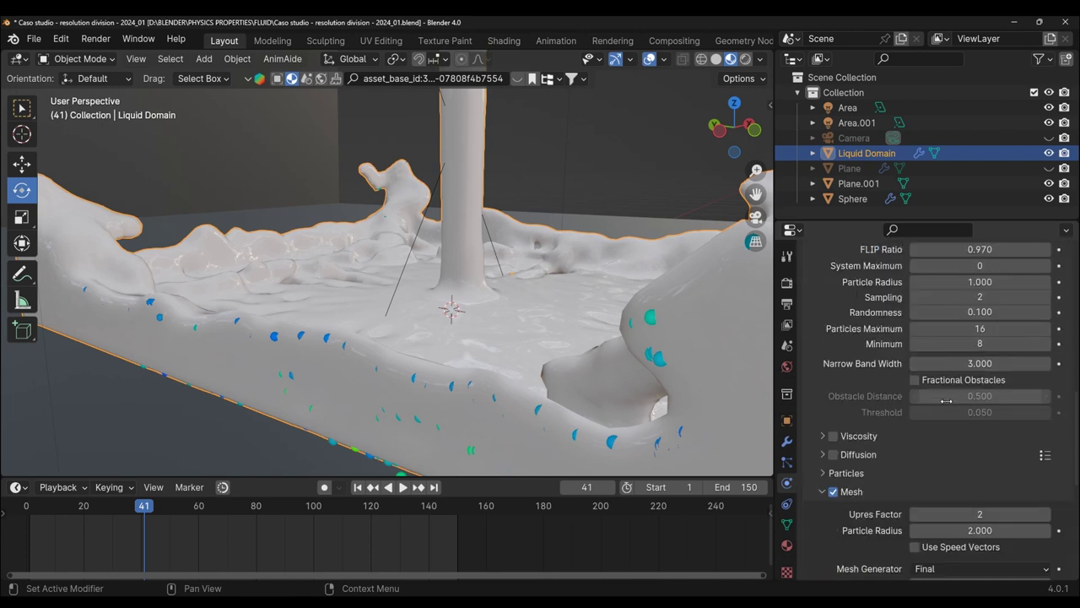
{"action": "scroll", "coordinate": [946, 406], "scroll_direction": "down", "scroll_amount": 3}
{"action": "scroll", "coordinate": [946, 403], "scroll_direction": "down", "scroll_amount": 3}
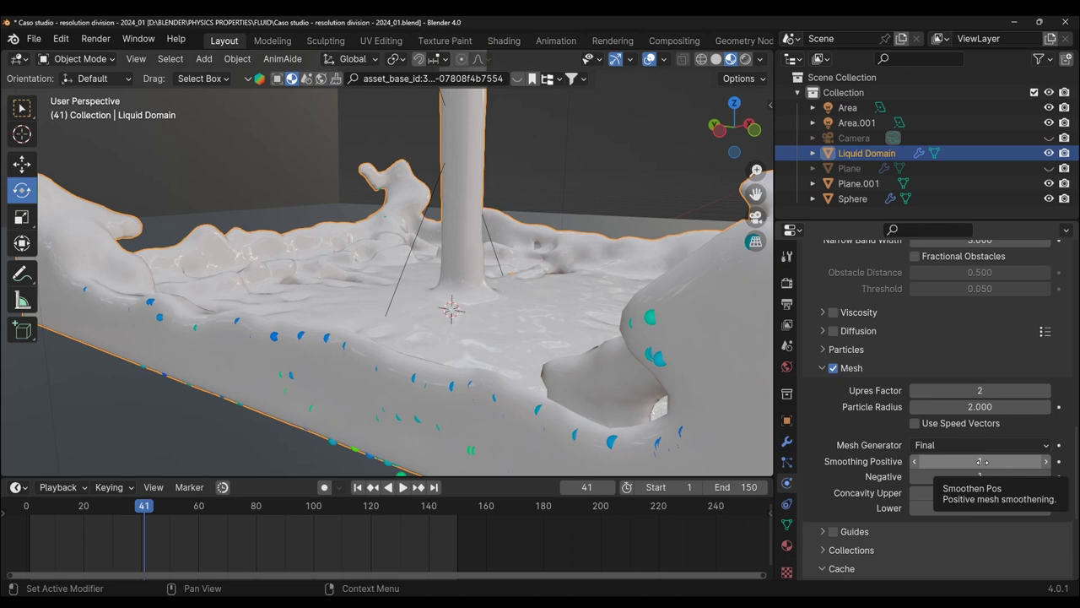
{"action": "scroll", "coordinate": [979, 462], "scroll_direction": "up", "scroll_amount": 5}
{"action": "scroll", "coordinate": [962, 439], "scroll_direction": "up", "scroll_amount": 5}
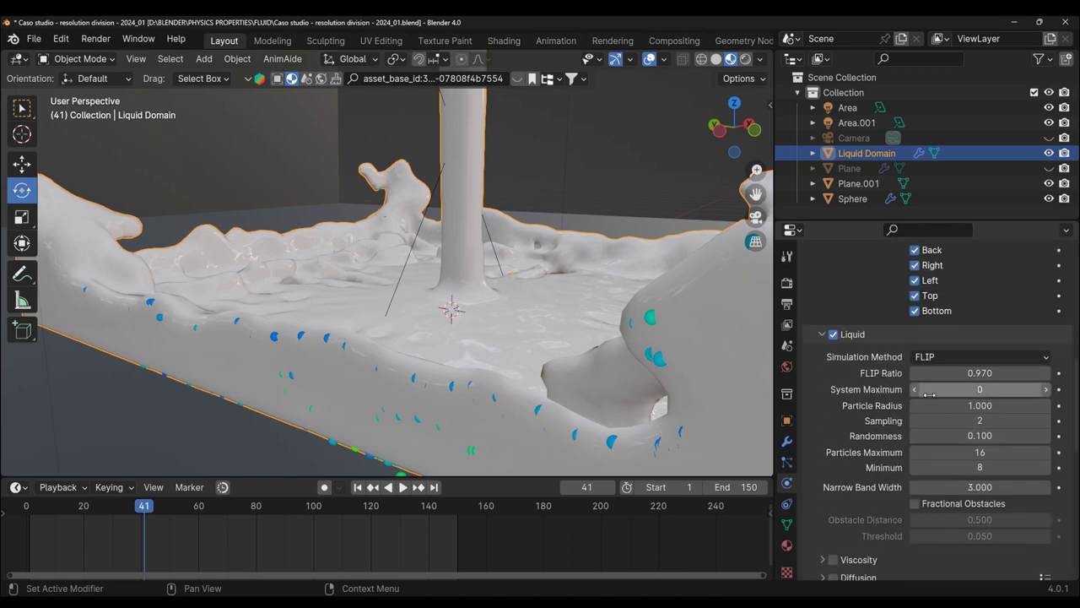
{"action": "scroll", "coordinate": [945, 418], "scroll_direction": "up", "scroll_amount": 5}
{"action": "scroll", "coordinate": [928, 396], "scroll_direction": "up", "scroll_amount": 5}
{"action": "scroll", "coordinate": [930, 397], "scroll_direction": "up", "scroll_amount": 2}
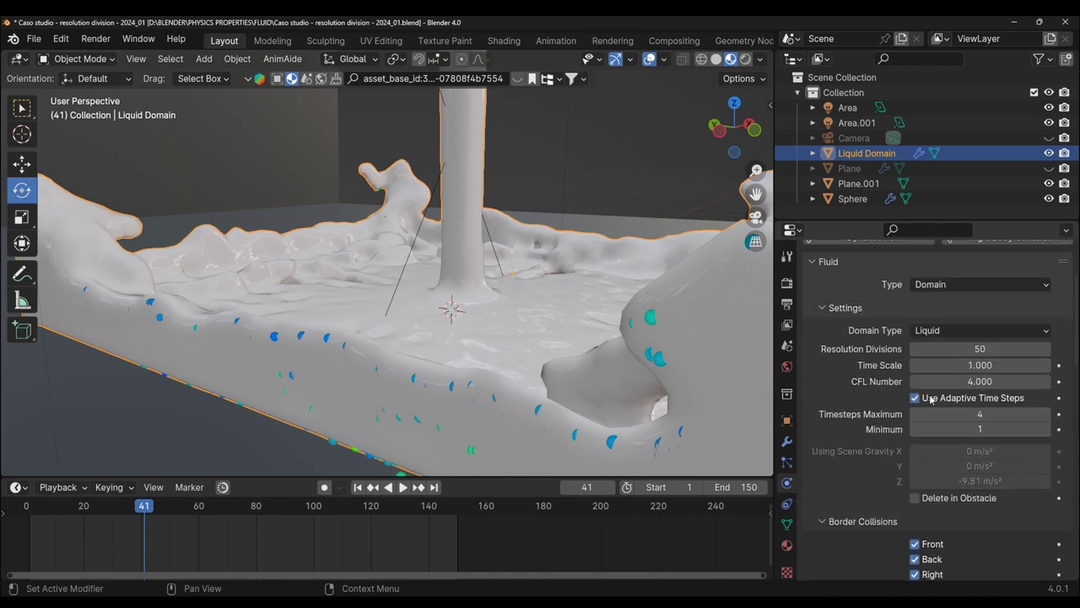
{"action": "scroll", "coordinate": [931, 400], "scroll_direction": "down", "scroll_amount": 2}
{"action": "scroll", "coordinate": [931, 399], "scroll_direction": "down", "scroll_amount": 5}
{"action": "scroll", "coordinate": [931, 400], "scroll_direction": "down", "scroll_amount": 7}
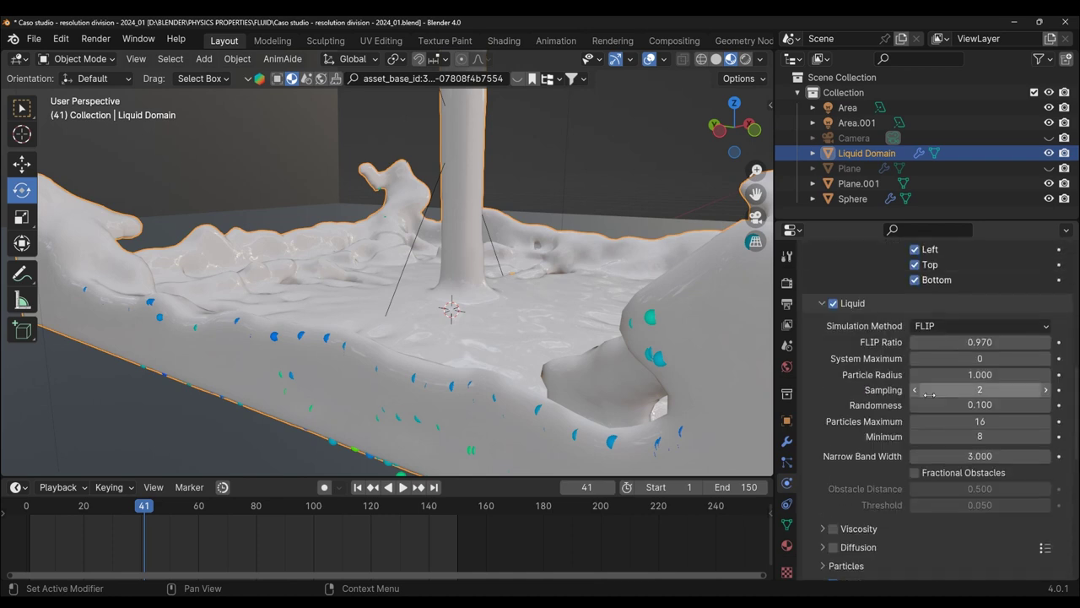
{"action": "scroll", "coordinate": [931, 401], "scroll_direction": "down", "scroll_amount": 2}
{"action": "scroll", "coordinate": [929, 394], "scroll_direction": "down", "scroll_amount": 6}
{"action": "scroll", "coordinate": [844, 354], "scroll_direction": "up", "scroll_amount": 2}
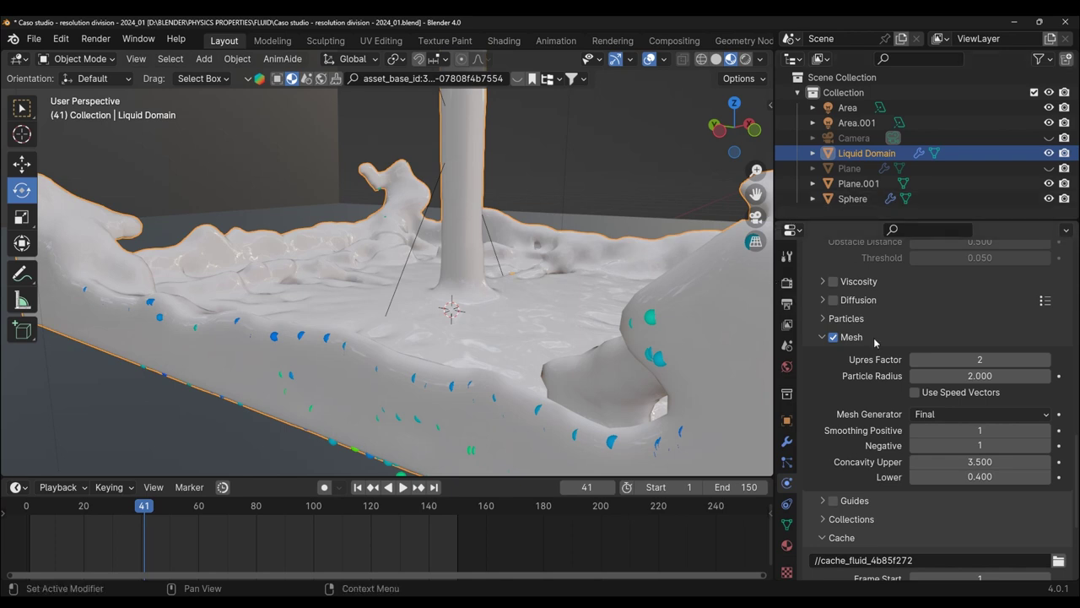
{"action": "key", "text": "Return"}
- Replay the smoothing-3 pour from frame 1, then change Resolution Divisions to 60
{"action": "left_click", "coordinate": [358, 487]}
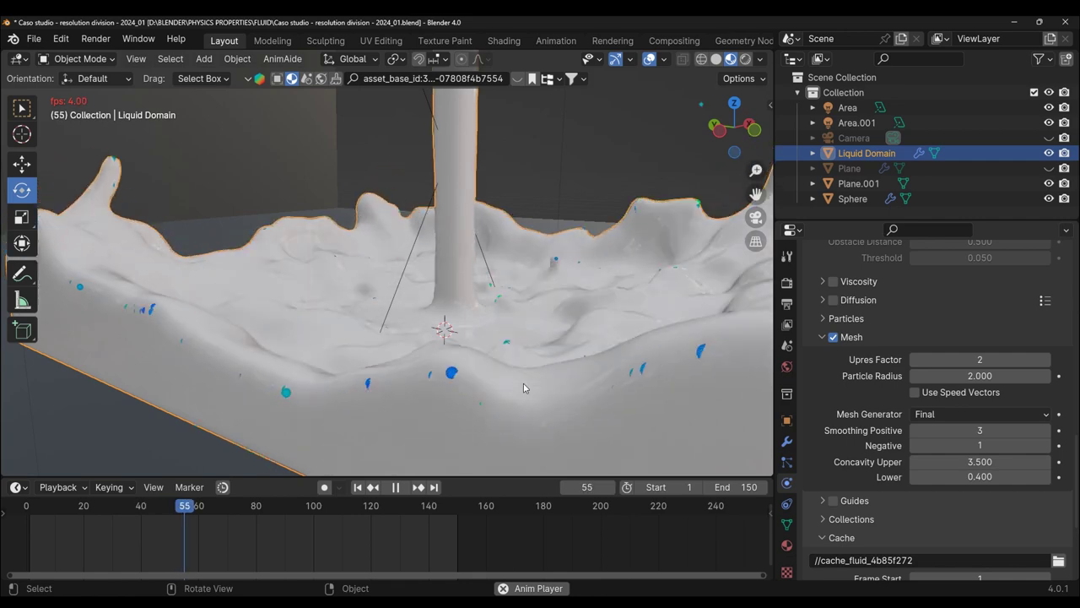
{"action": "mouse_move", "coordinate": [523, 383]}
{"action": "middle_mouse_down"}
{"action": "mouse_move", "coordinate": [463, 443]}
{"action": "mouse_move", "coordinate": [398, 467]}
{"action": "mouse_move", "coordinate": [462, 438]}
{"action": "mouse_move", "coordinate": [583, 233]}
{"action": "middle_mouse_up"}
{"action": "key", "text": "space"}
{"action": "left_click", "coordinate": [997, 319]}
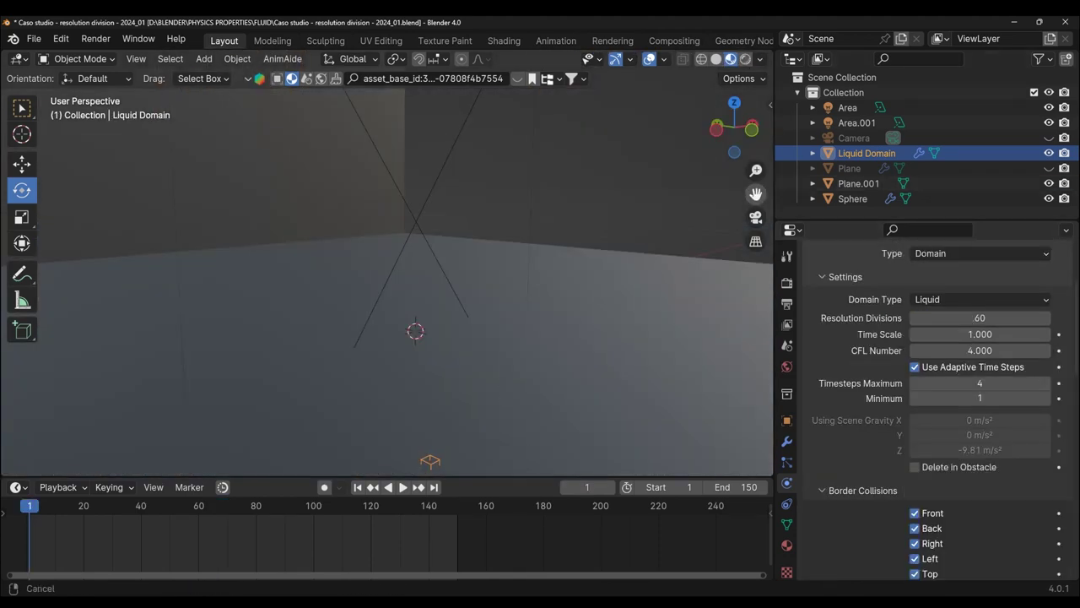
- Play the resolution-60 simulation and inspect the fluid up close with a wireframe overlay
{"action": "left_click_drag", "start_coordinate": [756, 193], "coordinate": [748, 313]}
{"action": "left_click", "coordinate": [403, 488]}
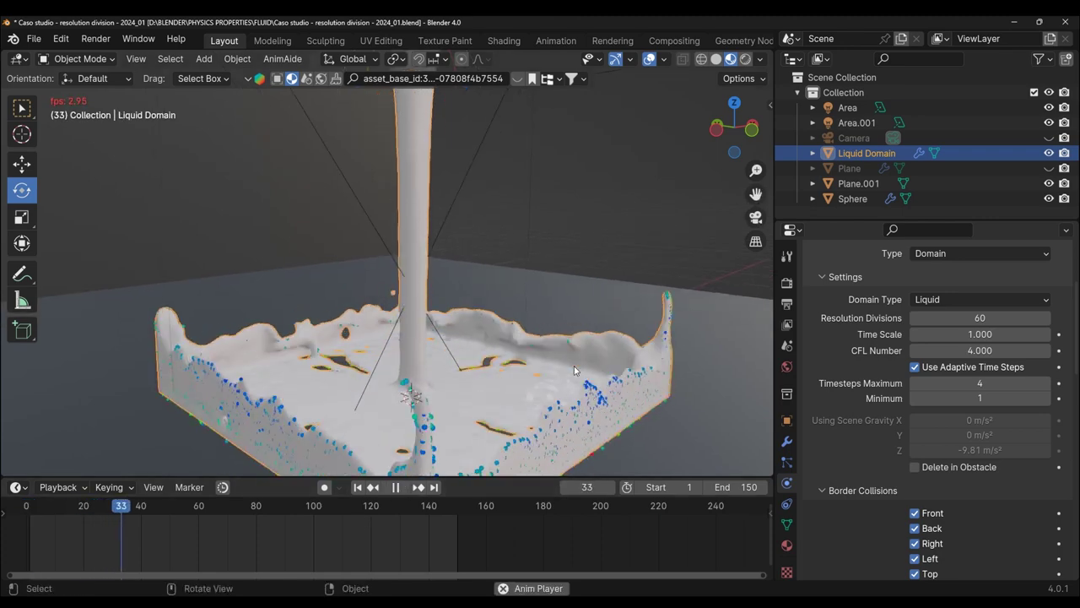
{"action": "mouse_move", "coordinate": [563, 371]}
{"action": "middle_mouse_down"}
{"action": "mouse_move", "coordinate": [529, 348]}
{"action": "mouse_move", "coordinate": [652, 387]}
{"action": "middle_mouse_up"}
{"action": "left_click", "coordinate": [664, 59]}
{"action": "left_click", "coordinate": [571, 328]}
- Set Smoothing Positive to 5 and return to frame 1
{"action": "scroll", "coordinate": [918, 420], "scroll_direction": "down", "scroll_amount": 5}
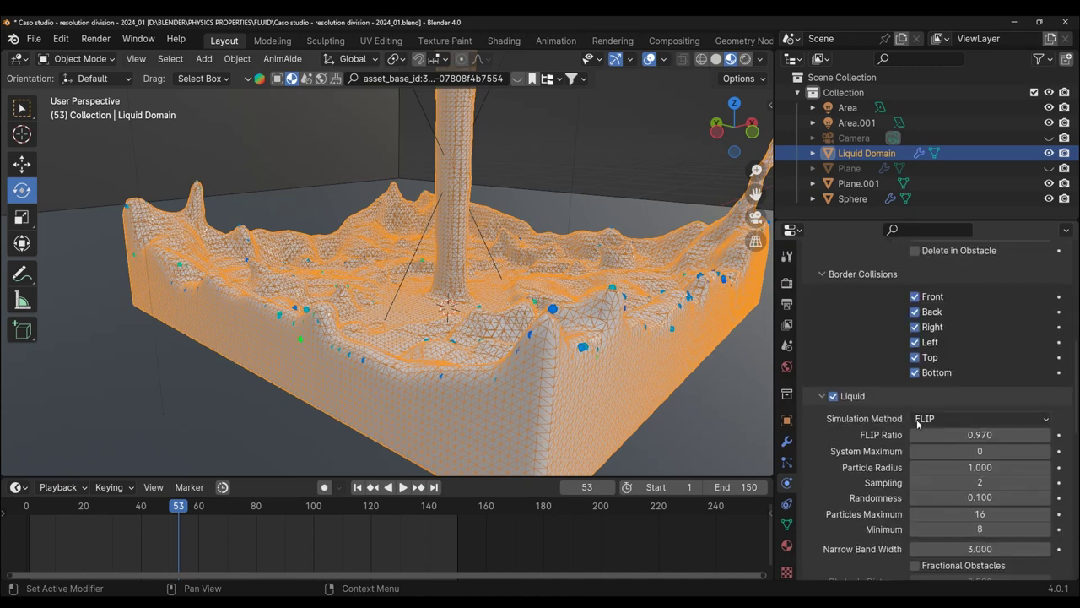
{"action": "scroll", "coordinate": [918, 420], "scroll_direction": "down", "scroll_amount": 3}
{"action": "scroll", "coordinate": [918, 420], "scroll_direction": "down", "scroll_amount": 4}
{"action": "scroll", "coordinate": [917, 422], "scroll_direction": "down", "scroll_amount": 3}
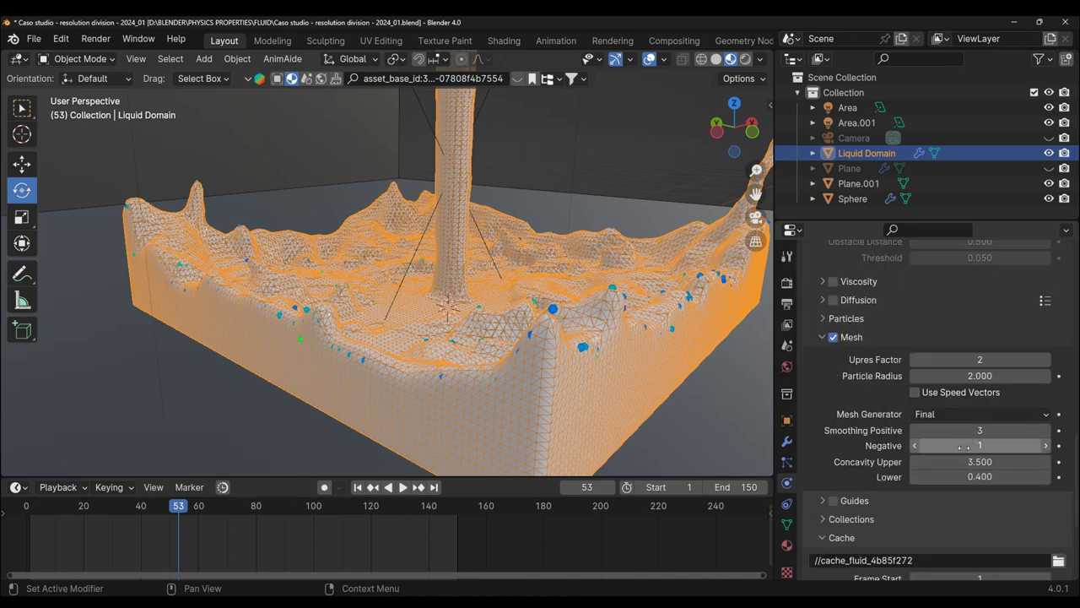
{"action": "left_click", "coordinate": [988, 430]}
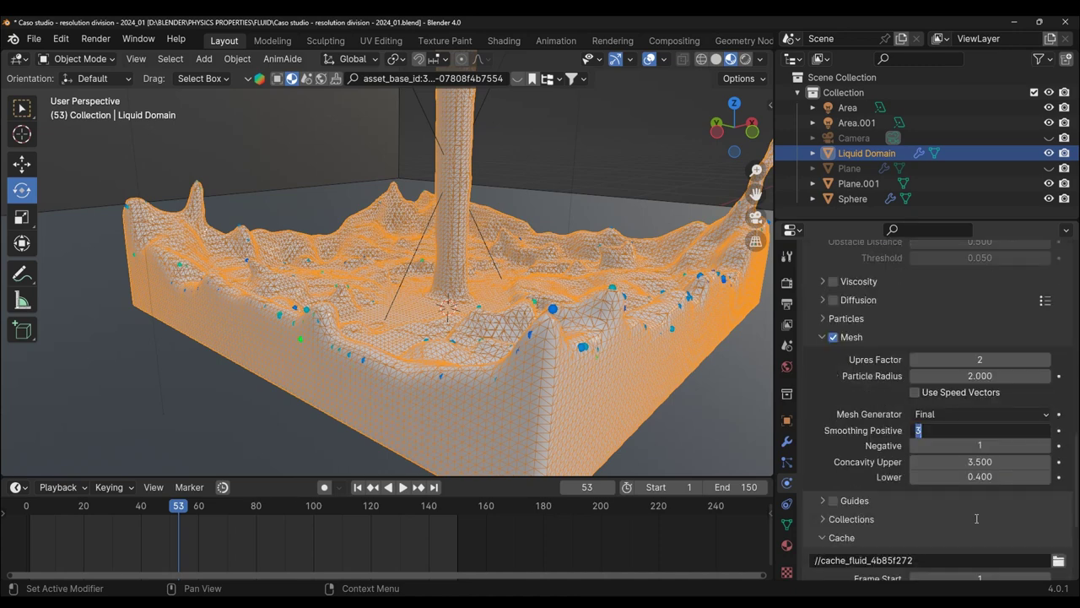
{"action": "type", "text": "5"}
{"action": "key", "text": "Return"}
{"action": "key", "text": "shift+Left"}
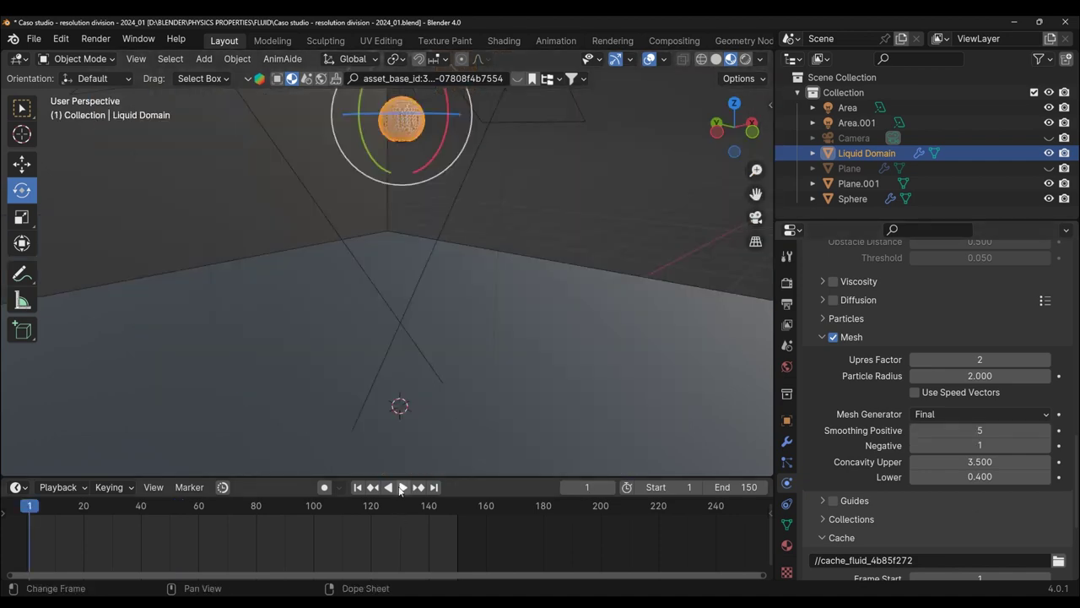
- Play the smoothing-5 simulation without wireframe, pausing to pan, until frame 102
{"action": "left_click", "coordinate": [402, 488]}
{"action": "left_click", "coordinate": [664, 59]}
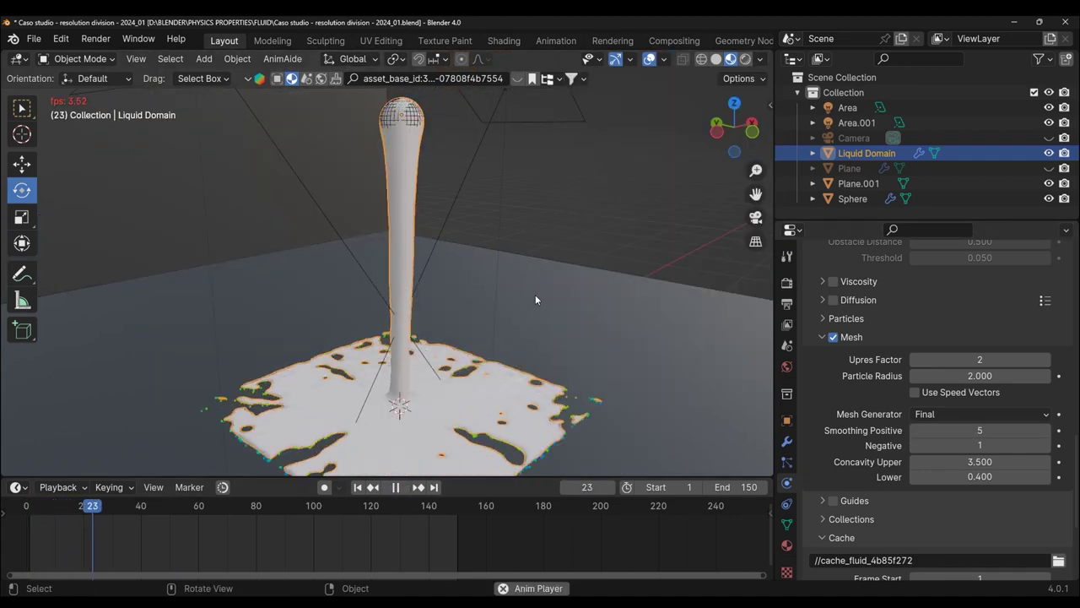
{"action": "key", "text": "space"}
{"action": "left_click_drag", "start_coordinate": [756, 193], "coordinate": [752, 93]}
{"action": "left_click", "coordinate": [402, 488]}
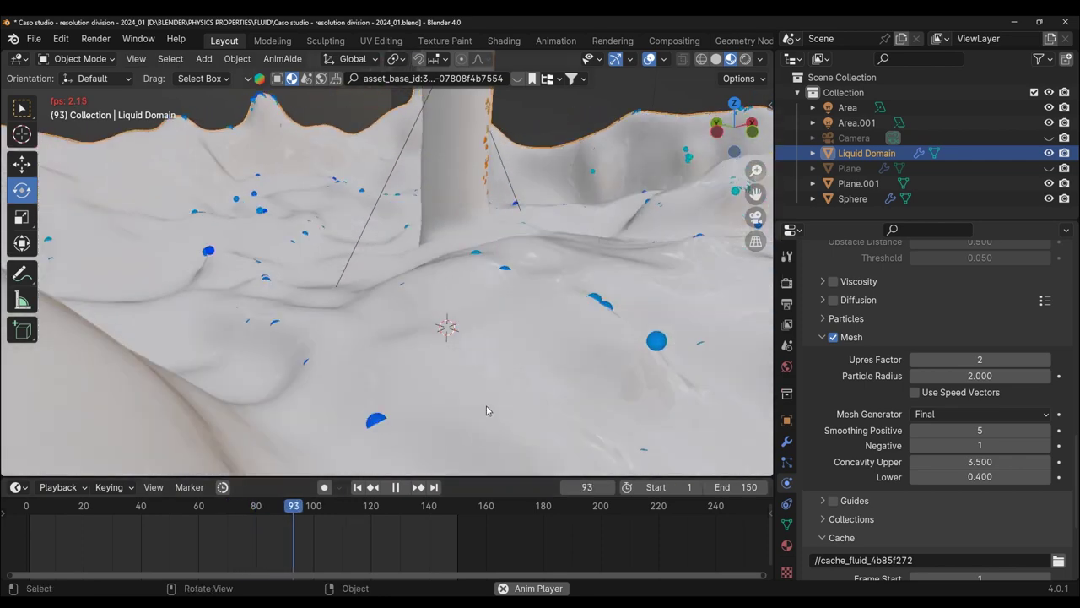
{"action": "scroll", "coordinate": [486, 412], "scroll_direction": "down", "scroll_amount": 5}
{"action": "key", "text": "space"}
- Preview the fluid in Rendered shading, return to Material Preview, and reset to frame 1
{"action": "key", "text": "z"}
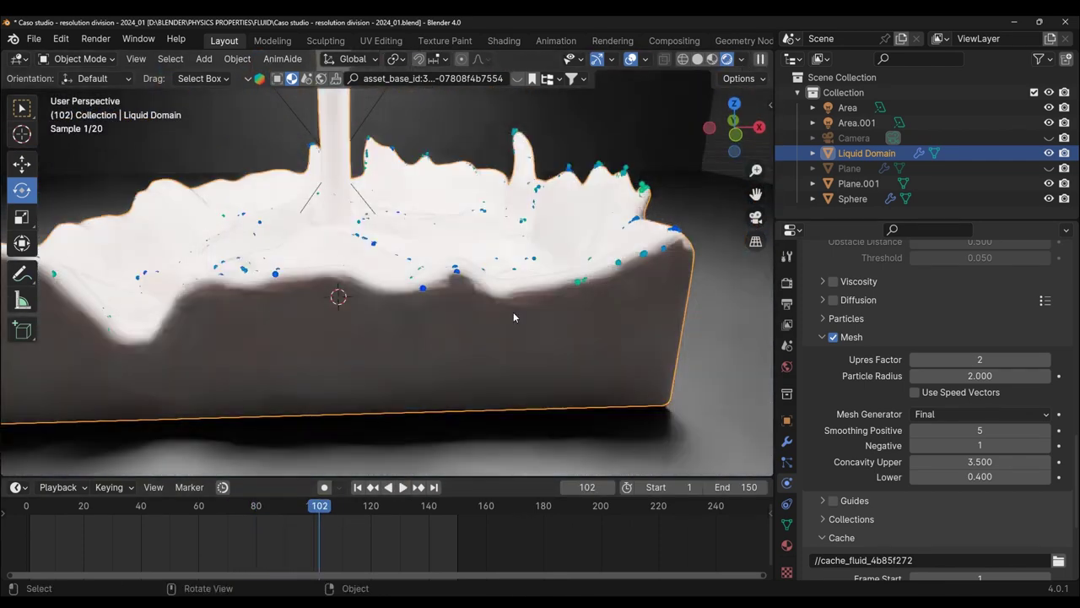
{"action": "middle_click_drag", "start_coordinate": [513, 318], "coordinate": [714, 64]}
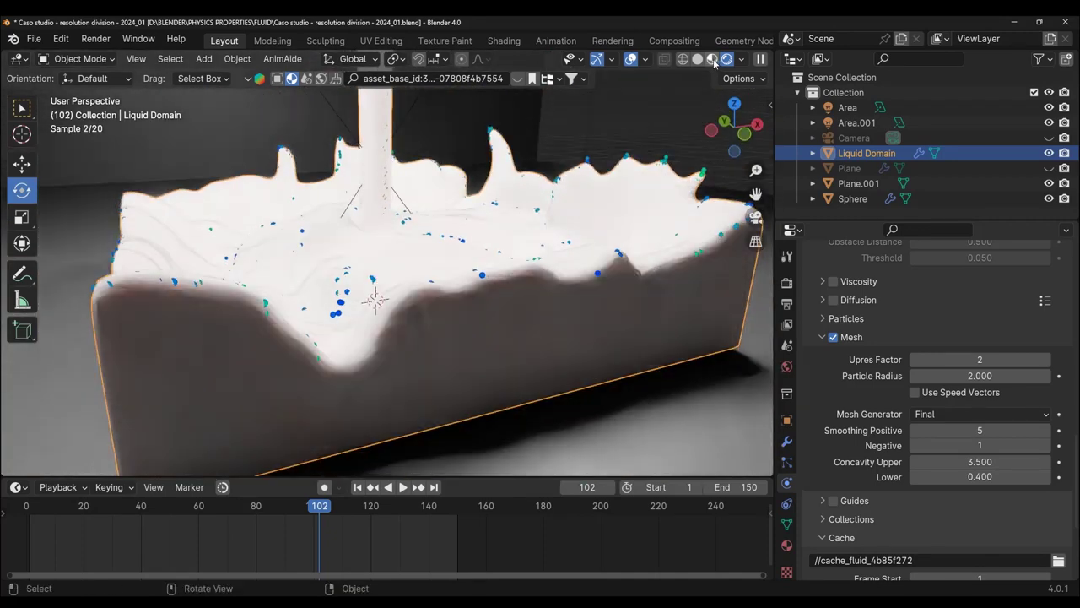
{"action": "left_click", "coordinate": [713, 60]}
{"action": "left_click", "coordinate": [399, 488]}
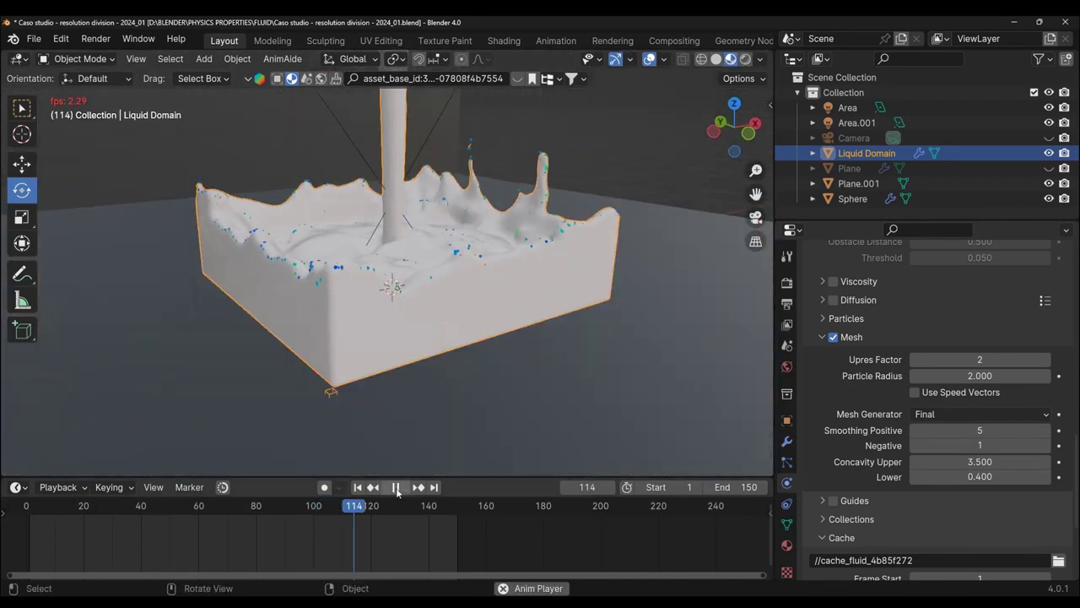
{"action": "key", "text": "Escape"}
{"action": "scroll", "coordinate": [996, 416], "scroll_direction": "up", "scroll_amount": 10}
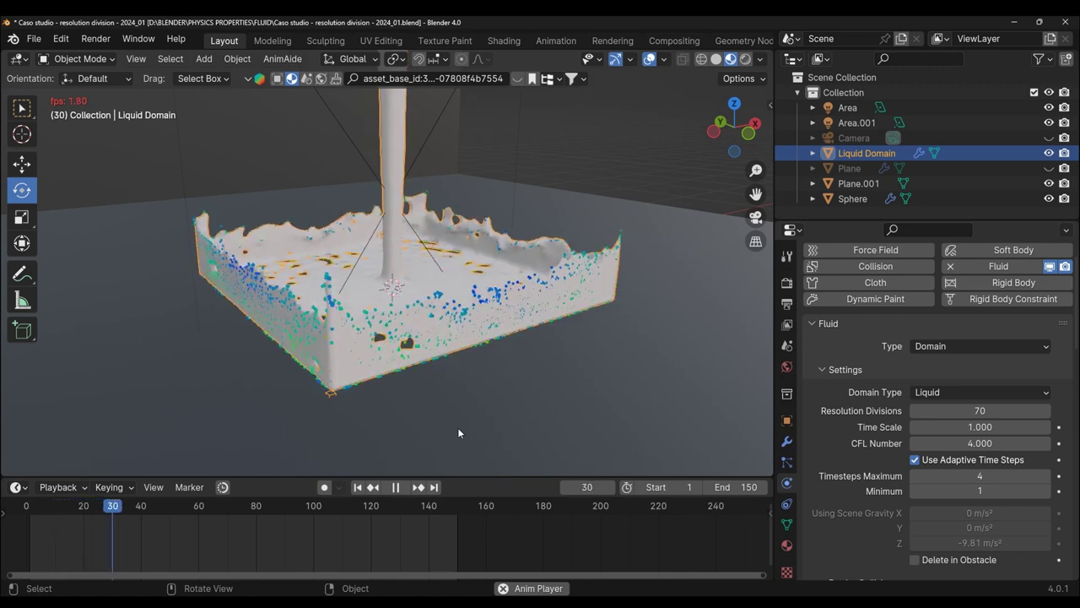
- Pause the 70-division pour at frames 40 and 52, zooming in, and open the viewport overlays
{"action": "key", "text": "space"}
{"action": "scroll", "coordinate": [531, 359], "scroll_direction": "up", "scroll_amount": 5}
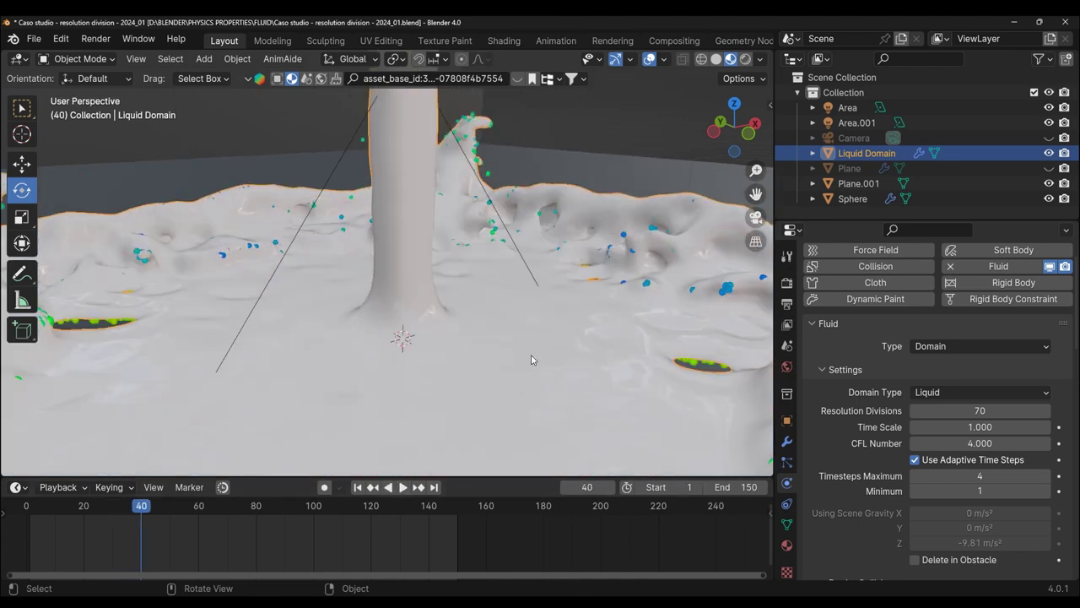
{"action": "scroll", "coordinate": [434, 334], "scroll_direction": "up", "scroll_amount": 2}
{"action": "scroll", "coordinate": [434, 334], "scroll_direction": "down", "scroll_amount": 4}
{"action": "scroll", "coordinate": [435, 334], "scroll_direction": "down", "scroll_amount": 4}
{"action": "left_click", "coordinate": [400, 489]}
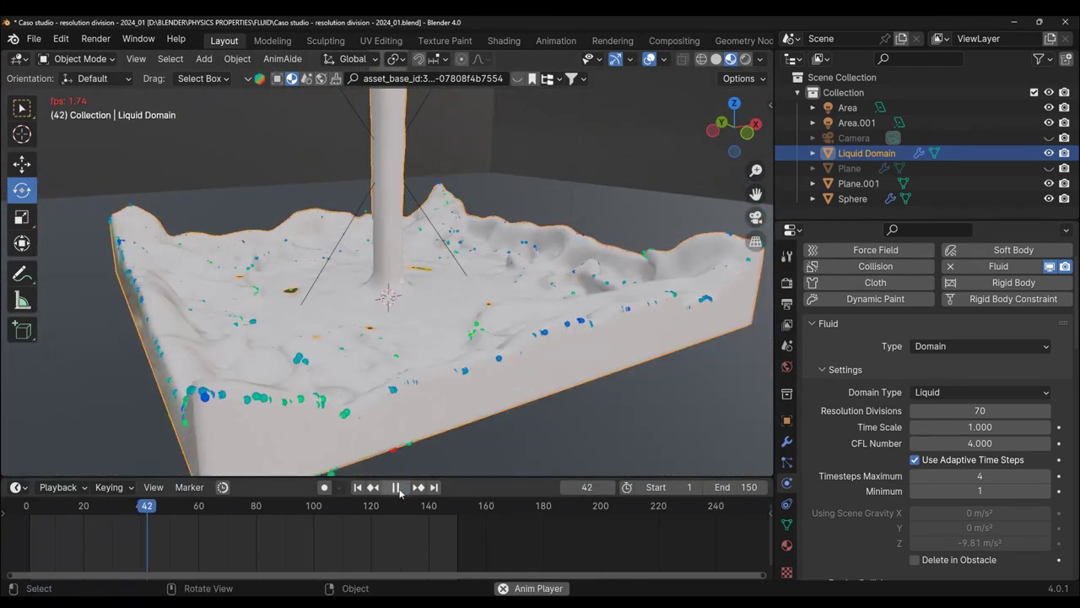
{"action": "key", "text": "space"}
{"action": "scroll", "coordinate": [368, 366], "scroll_direction": "up", "scroll_amount": 3}
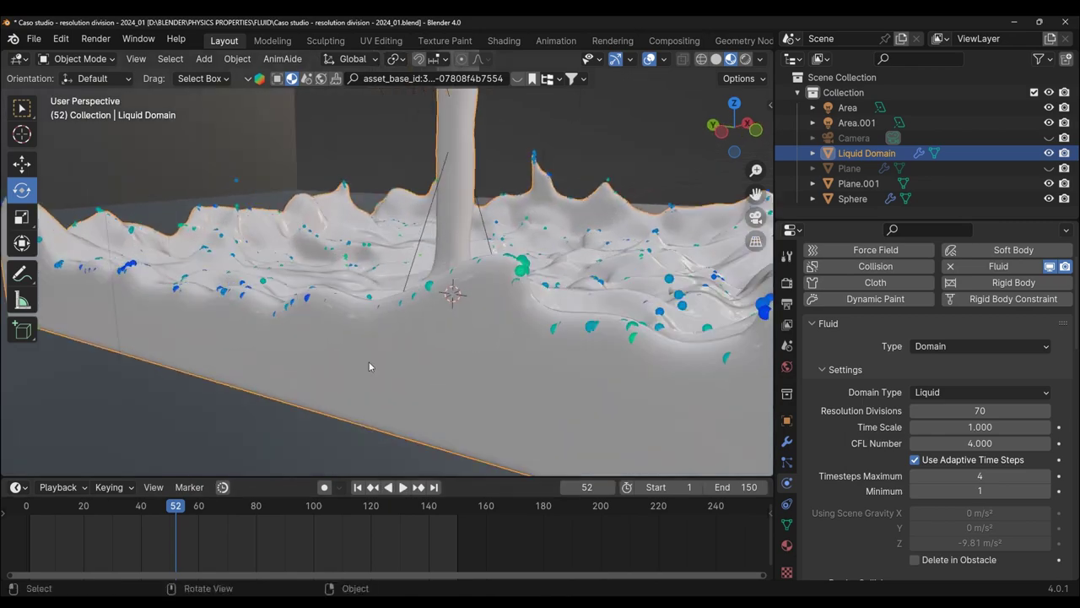
{"action": "scroll", "coordinate": [369, 366], "scroll_direction": "down", "scroll_amount": 3}
{"action": "scroll", "coordinate": [491, 356], "scroll_direction": "up", "scroll_amount": 2}
{"action": "left_click", "coordinate": [665, 58]}
- Show the wireframe and zoom and orbit to inspect the 70-division fluid mesh at frame 52
{"action": "left_click", "coordinate": [569, 327]}
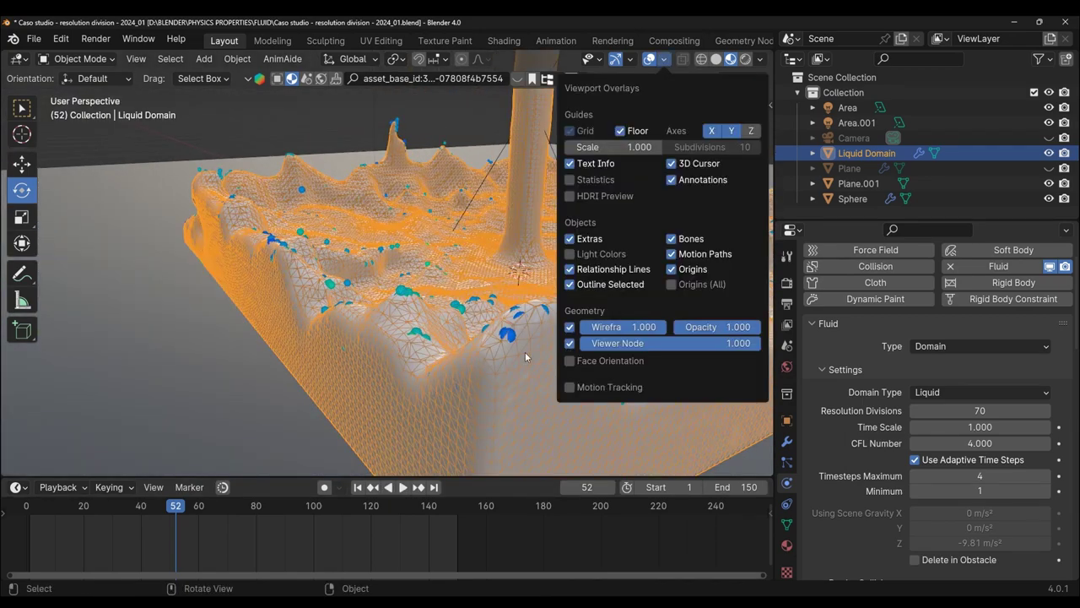
{"action": "scroll", "coordinate": [515, 349], "scroll_direction": "up", "scroll_amount": 3}
{"action": "scroll", "coordinate": [493, 345], "scroll_direction": "up", "scroll_amount": 2}
{"action": "scroll", "coordinate": [498, 363], "scroll_direction": "down", "scroll_amount": 2}
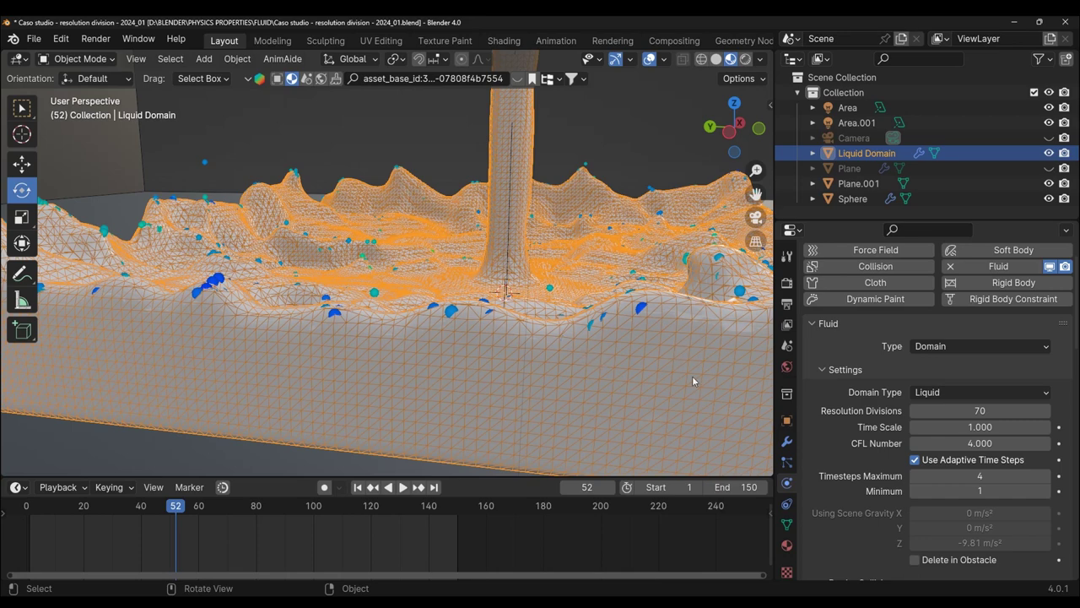
{"action": "middle_click_drag", "start_coordinate": [692, 381], "coordinate": [616, 382]}
{"action": "scroll", "coordinate": [616, 381], "scroll_direction": "down", "scroll_amount": 2}
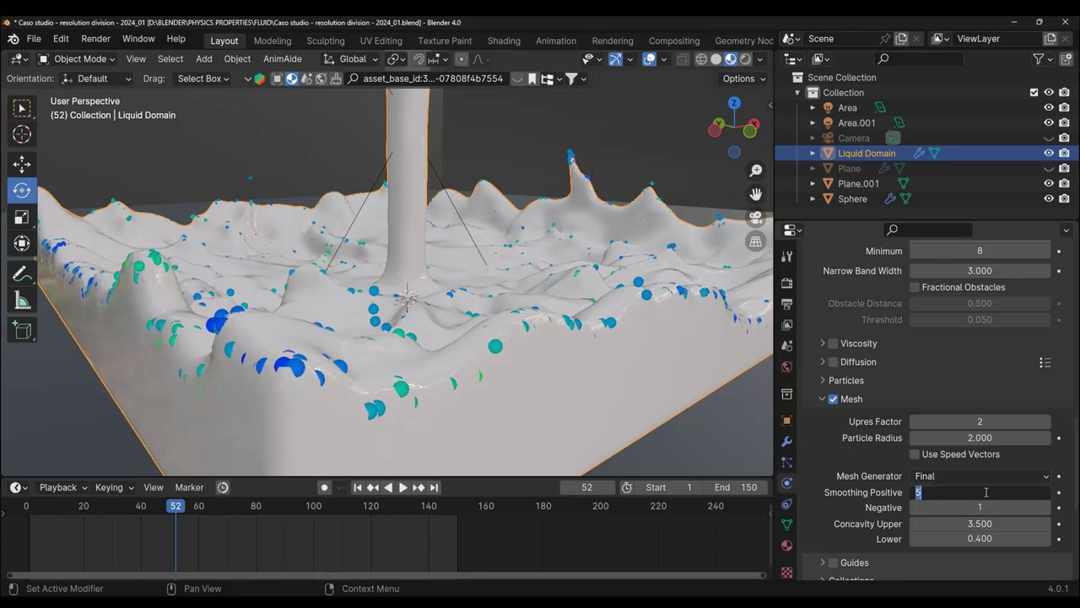
{"action": "type", "text": "8"}
- Set Smoothing Positive to 8 and rewind to frame 1 to re-simulate
{"action": "key", "text": "Return"}
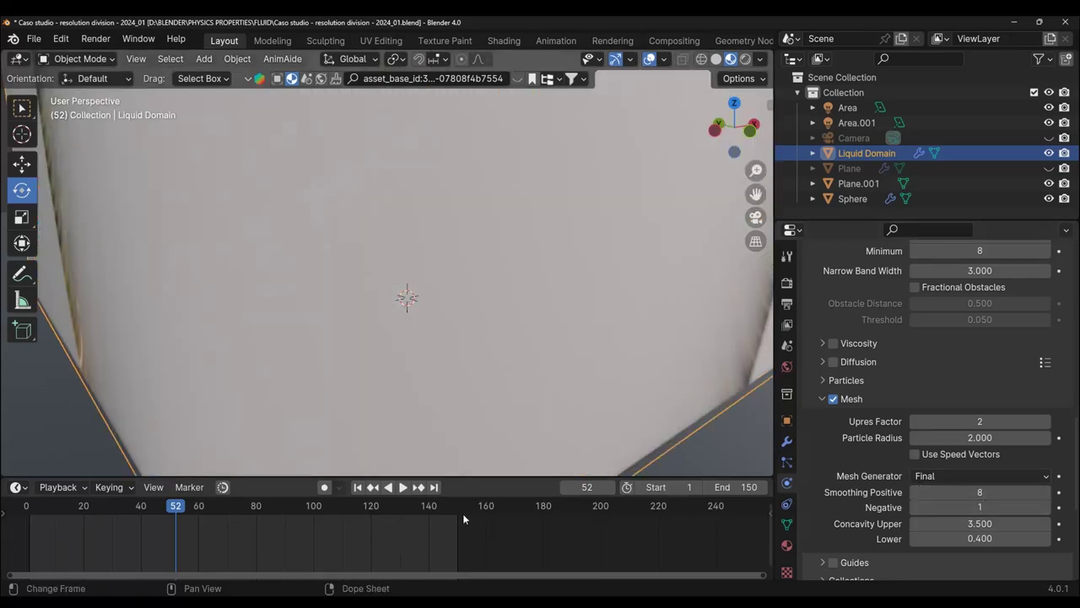
{"action": "key", "text": "shift+Left"}
{"action": "scroll", "coordinate": [932, 399], "scroll_direction": "up", "scroll_amount": 2}
{"action": "scroll", "coordinate": [933, 399], "scroll_direction": "up", "scroll_amount": 3}
{"action": "scroll", "coordinate": [932, 401], "scroll_direction": "up", "scroll_amount": 4}
{"action": "scroll", "coordinate": [933, 406], "scroll_direction": "up", "scroll_amount": 1}
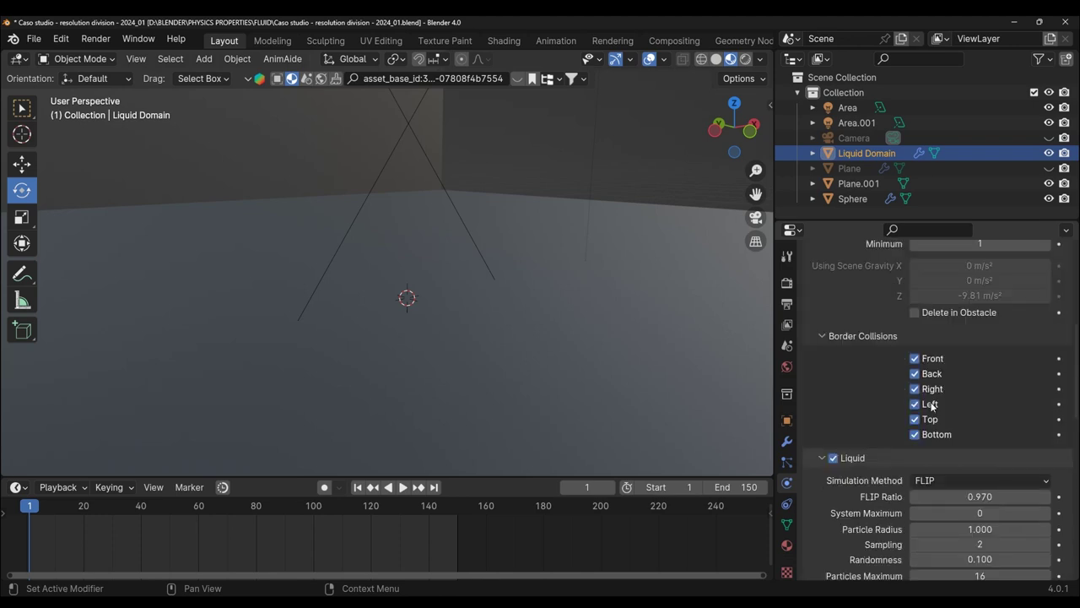
{"action": "scroll", "coordinate": [931, 405], "scroll_direction": "up", "scroll_amount": 2}
{"action": "scroll", "coordinate": [928, 405], "scroll_direction": "up", "scroll_amount": 3}
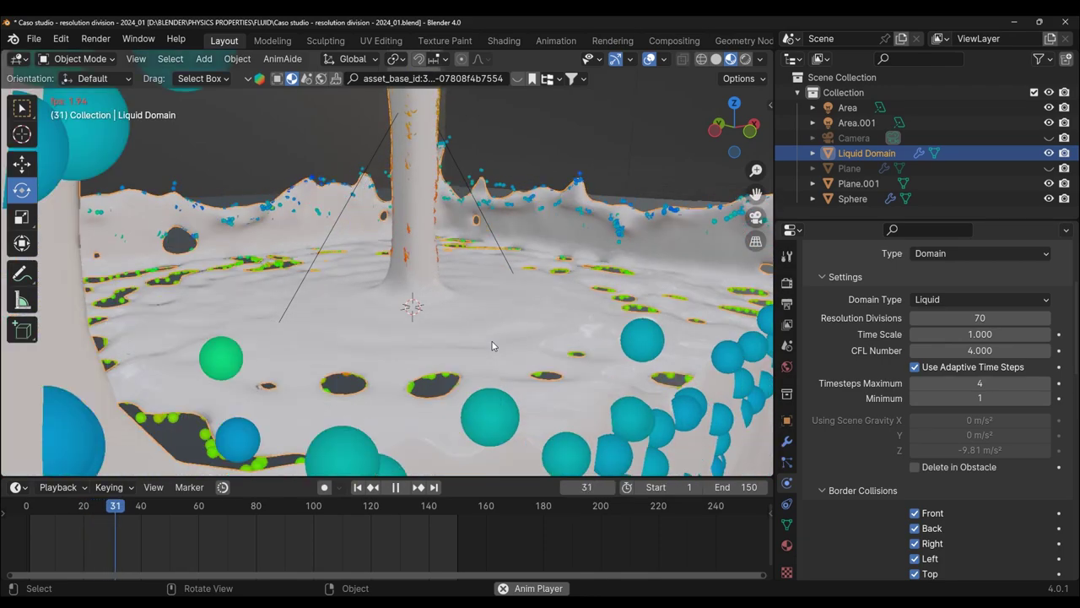
- Preview the pour in Rendered shading, return to Material Preview, re-apply 70 divisions, and rewind
{"action": "middle_click_drag", "start_coordinate": [498, 358], "coordinate": [601, 212]}
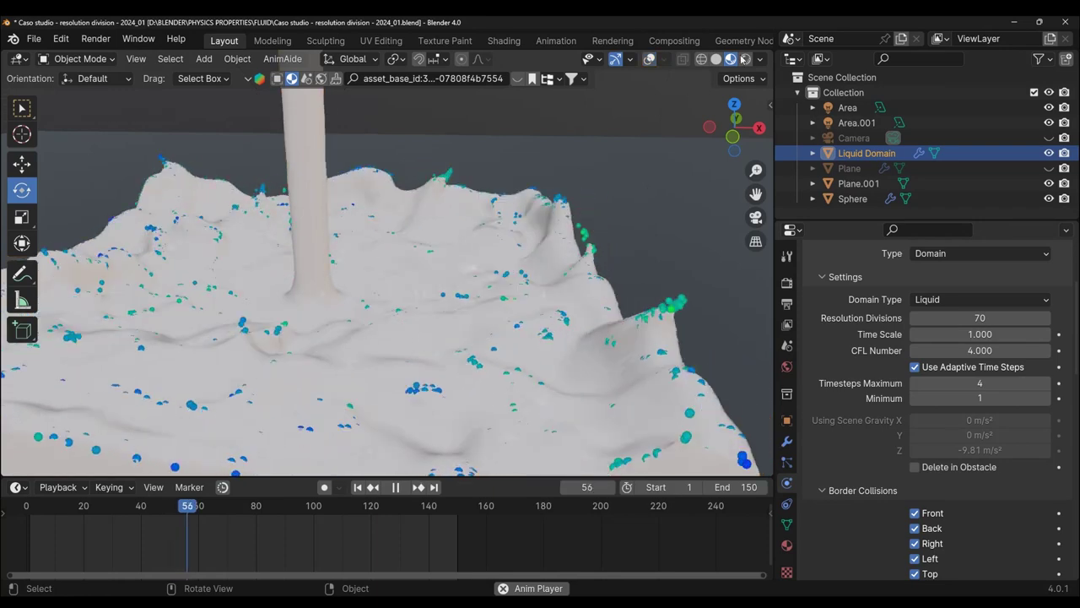
{"action": "key", "text": "z"}
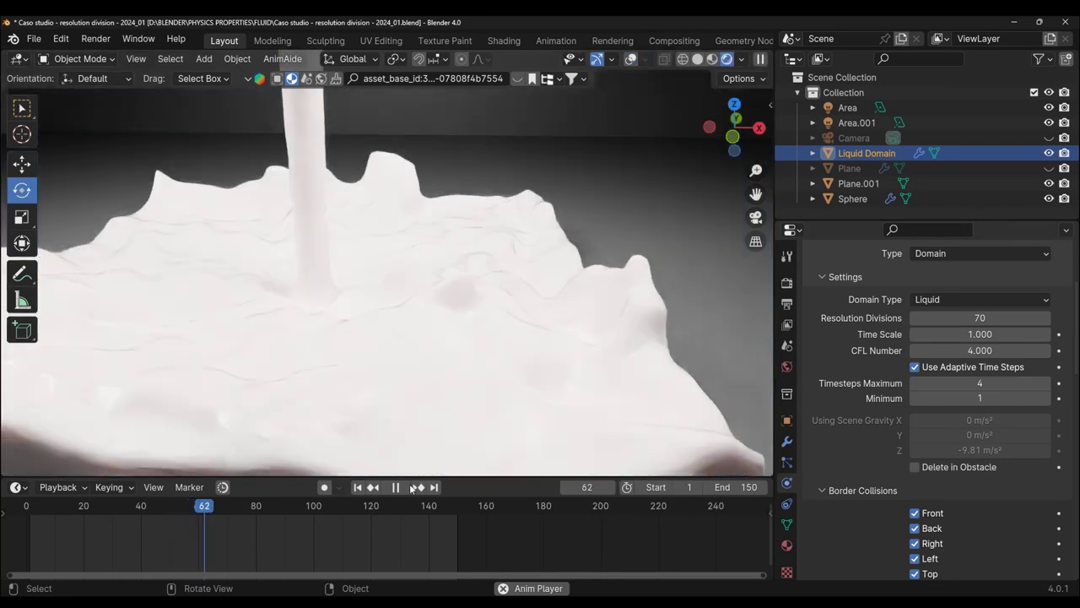
{"action": "key", "text": "space"}
{"action": "scroll", "coordinate": [498, 380], "scroll_direction": "down", "scroll_amount": 3}
{"action": "middle_click_drag", "start_coordinate": [498, 380], "coordinate": [507, 355]}
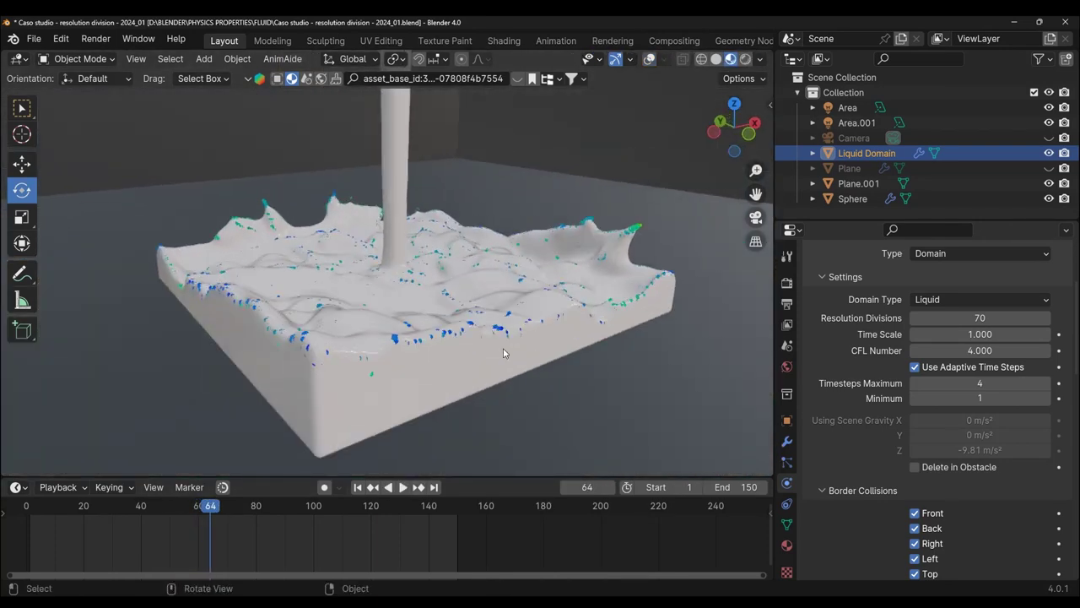
{"action": "key", "text": "z"}
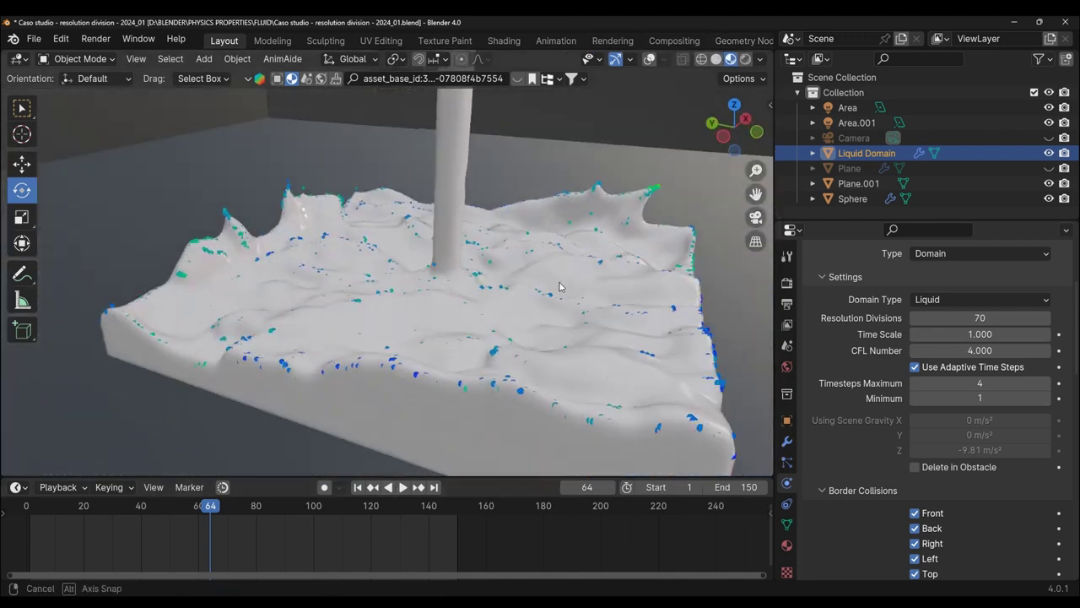
{"action": "key", "text": "Return"}
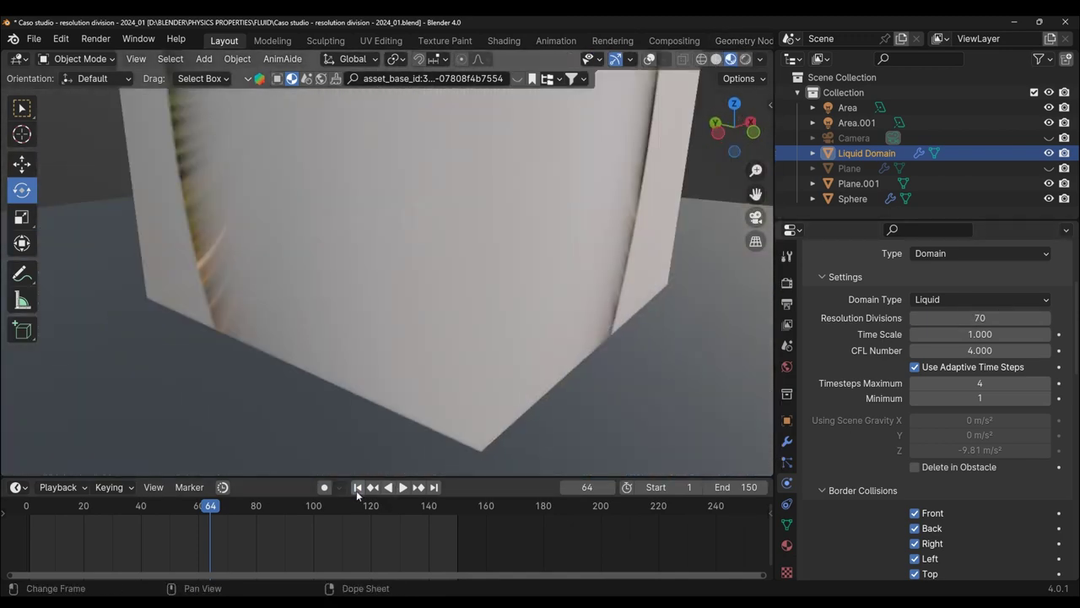
{"action": "left_click", "coordinate": [357, 487]}
- Set the domain's Resolution Divisions to 80
{"action": "middle_click_drag", "start_coordinate": [686, 282], "coordinate": [692, 254]}
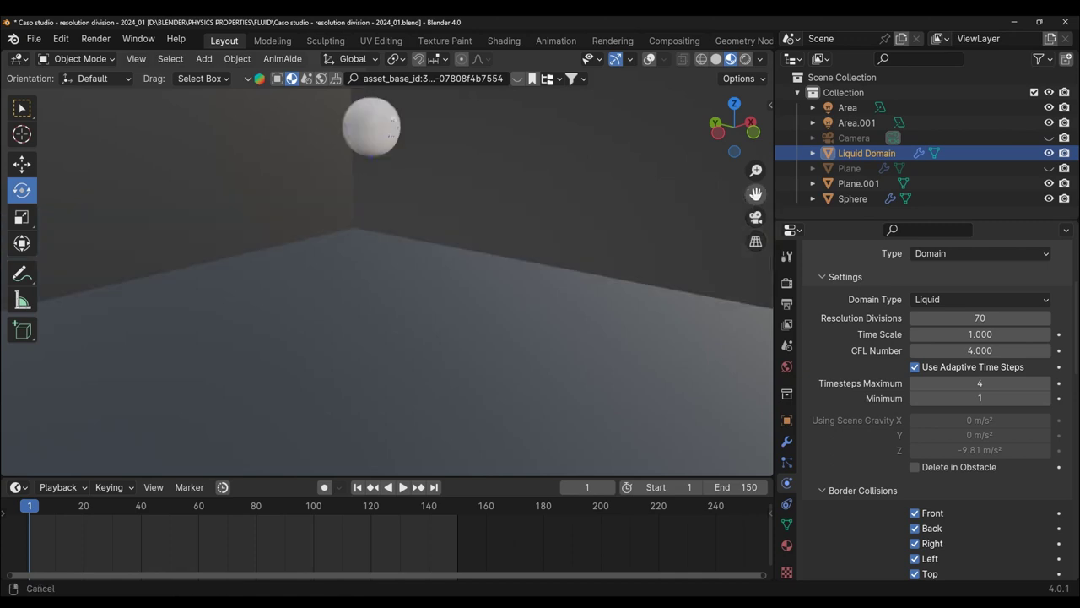
{"action": "left_click", "coordinate": [992, 318]}
{"action": "type", "text": "80"}
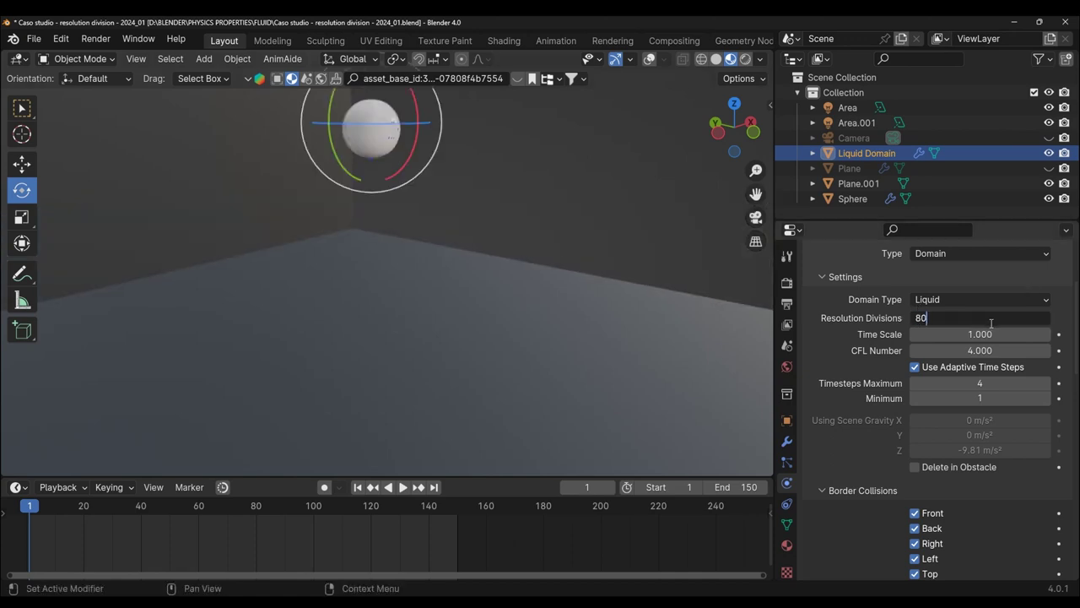
{"action": "key", "text": "Return"}
{"action": "scroll", "coordinate": [945, 389], "scroll_direction": "down", "scroll_amount": 10}
{"action": "scroll", "coordinate": [935, 400], "scroll_direction": "down", "scroll_amount": 2}
{"action": "scroll", "coordinate": [903, 415], "scroll_direction": "down", "scroll_amount": 4}
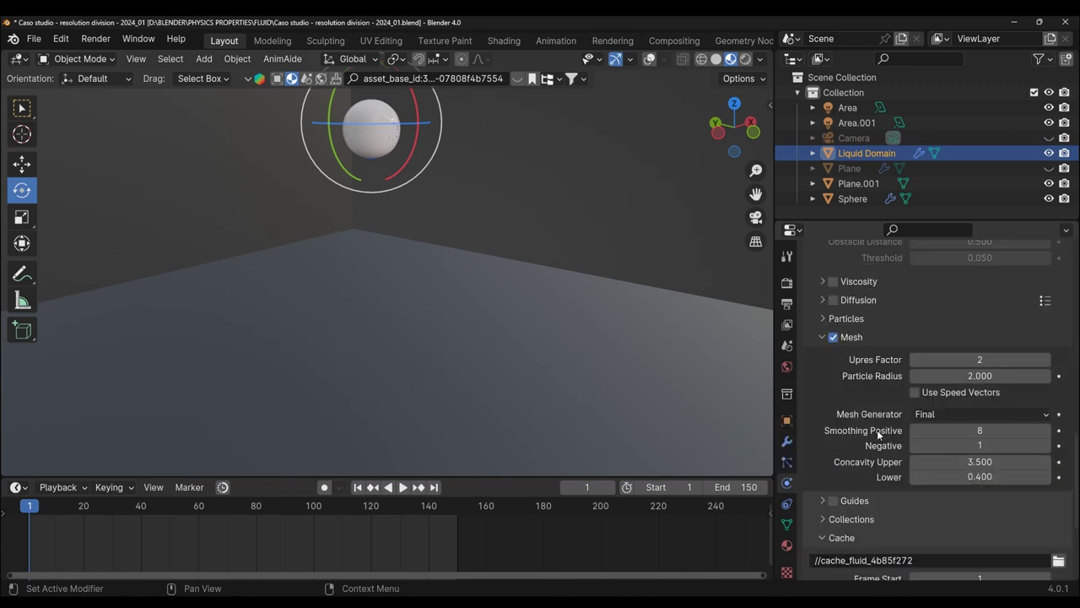
- Play the 80-division simulation, pausing at frame 27 and later to orbit over the fluid
{"action": "left_click", "coordinate": [403, 487]}
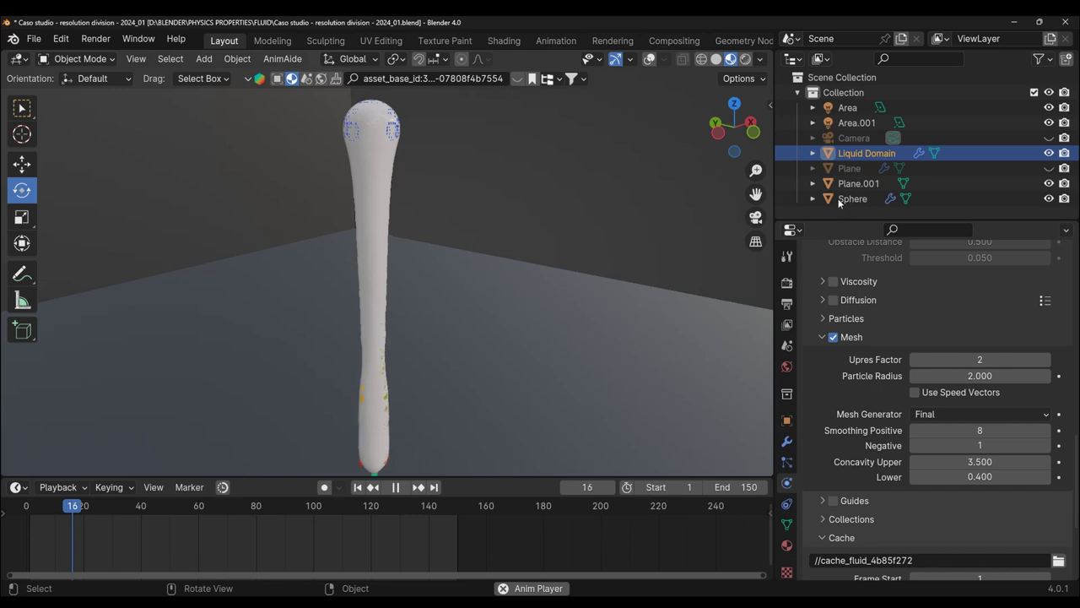
{"action": "left_click", "coordinate": [394, 487]}
{"action": "middle_click_drag", "start_coordinate": [472, 355], "coordinate": [575, 364]}
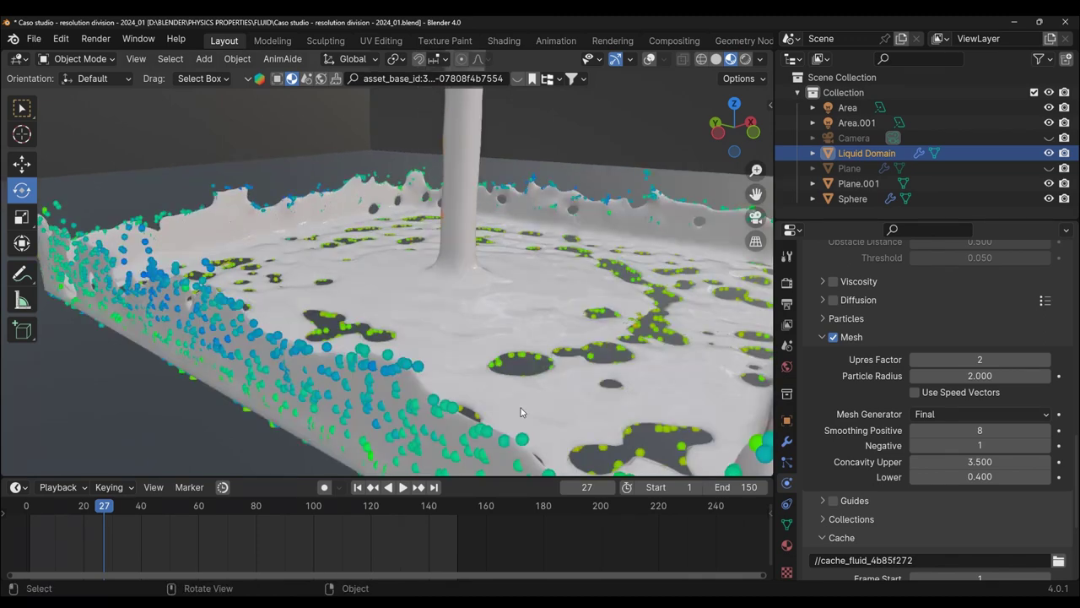
{"action": "left_click", "coordinate": [400, 489]}
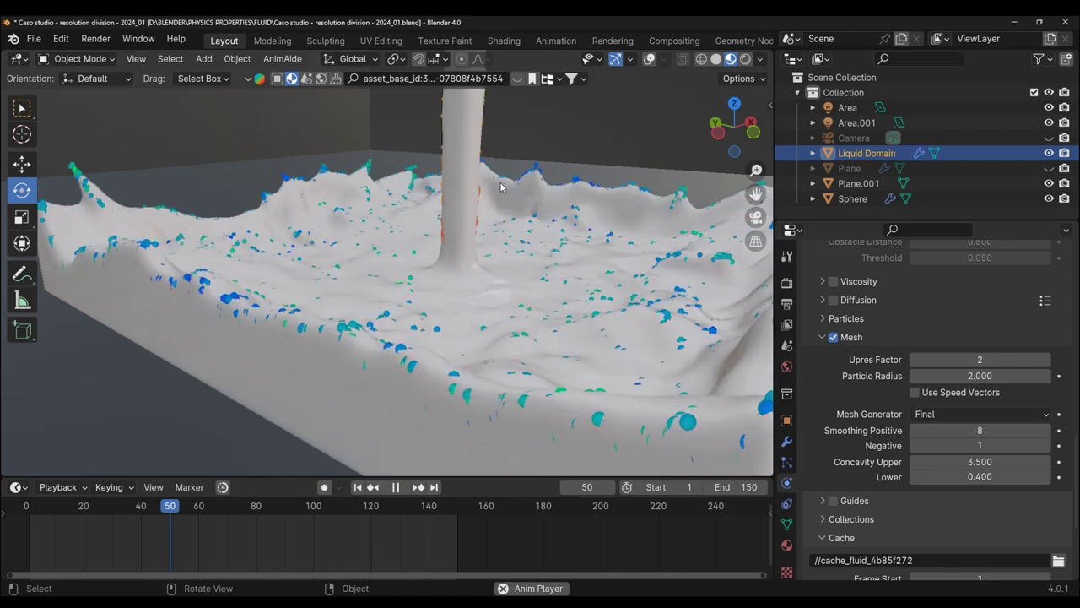
{"action": "key", "text": "space"}
{"action": "scroll", "coordinate": [454, 387], "scroll_direction": "down", "scroll_amount": 3}
{"action": "scroll", "coordinate": [519, 340], "scroll_direction": "up", "scroll_amount": 4}
{"action": "mouse_move", "coordinate": [454, 387]}
{"action": "middle_mouse_down"}
{"action": "mouse_move", "coordinate": [518, 340]}
{"action": "mouse_move", "coordinate": [547, 385]}
{"action": "middle_mouse_up"}
{"action": "scroll", "coordinate": [518, 340], "scroll_direction": "down", "scroll_amount": 5}
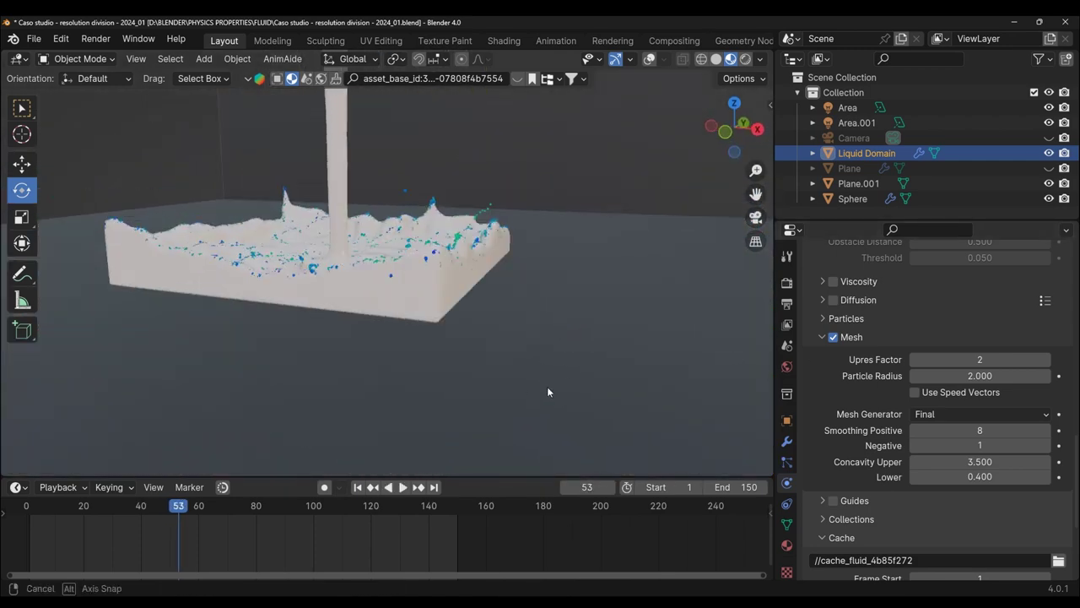
{"action": "scroll", "coordinate": [708, 291], "scroll_direction": "up", "scroll_amount": 3}
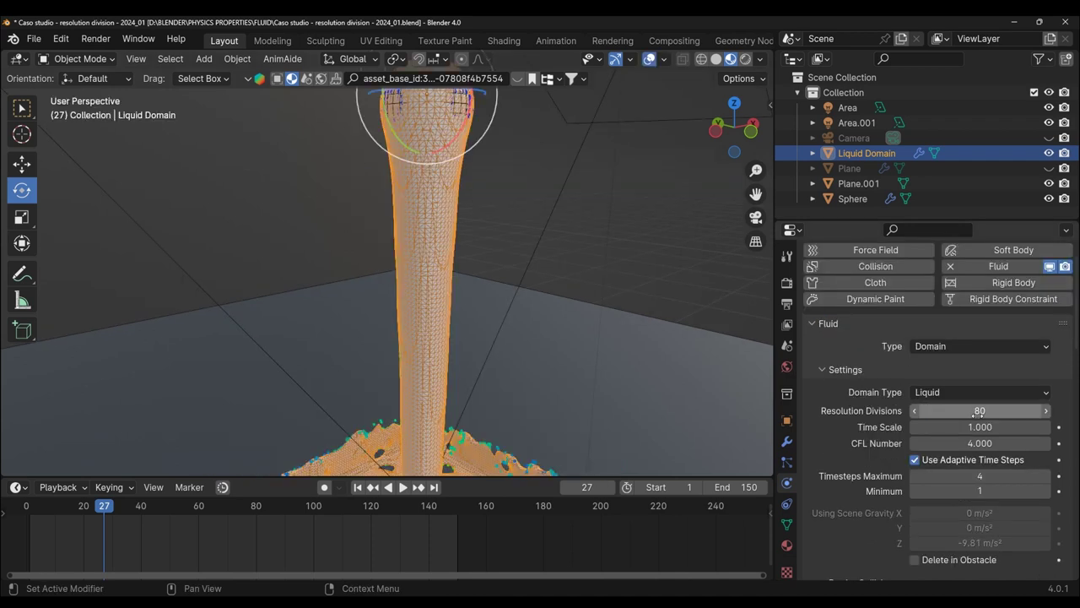
- Set Resolution Divisions to 100 and replay the simulation from frame 1
{"action": "double_click", "coordinate": [979, 411]}
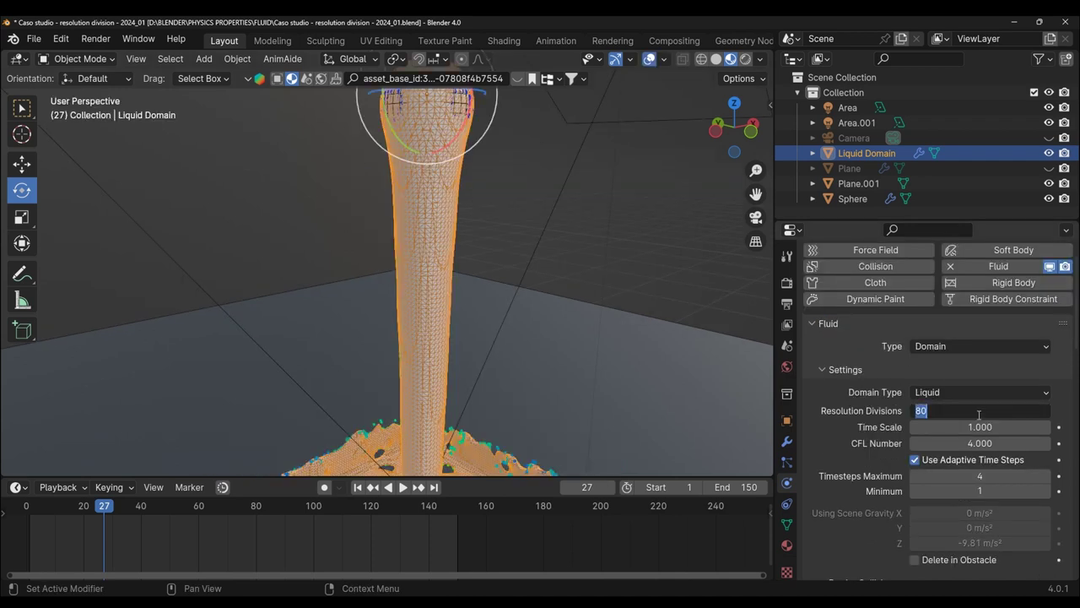
{"action": "type", "text": "100"}
{"action": "key", "text": "Return"}
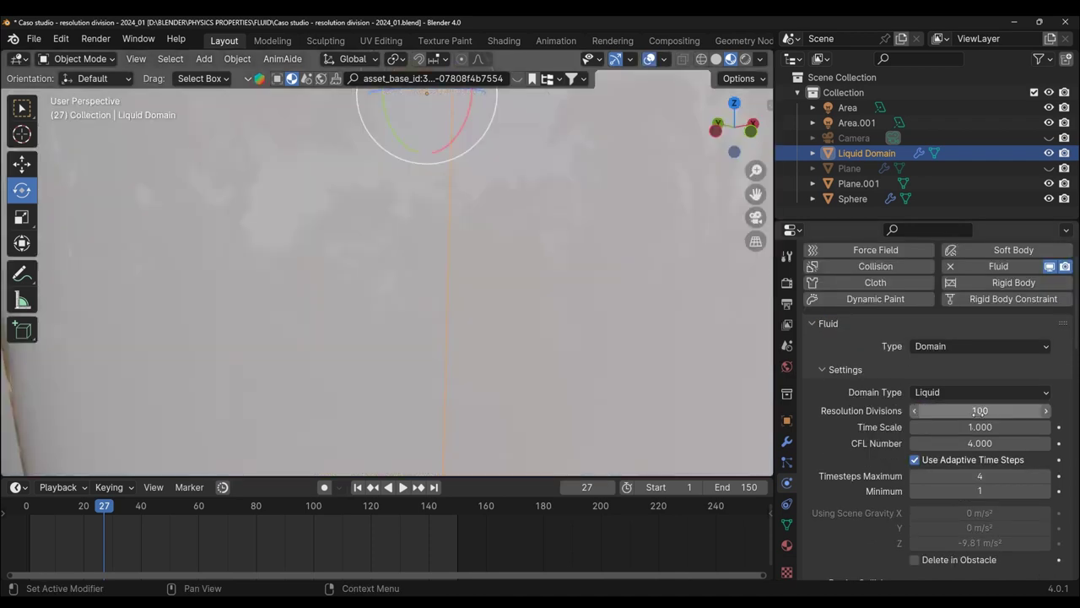
{"action": "key", "text": "shift+Left"}
{"action": "left_click", "coordinate": [402, 487]}
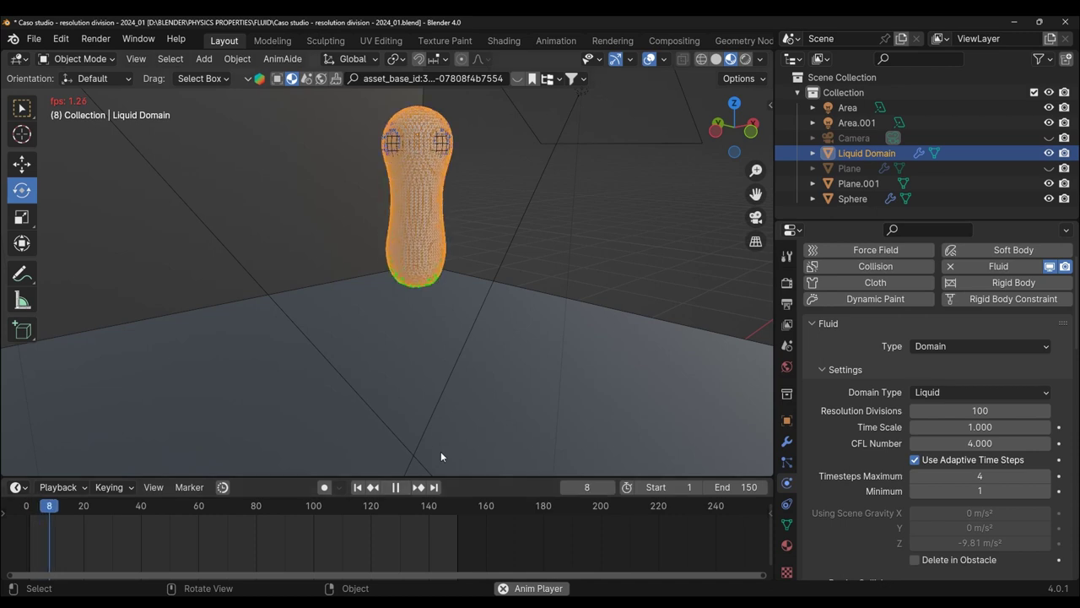
- Pause the 100-division pour at frames 11 and 20 to orbit onto the stream and splash
{"action": "key", "text": "space"}
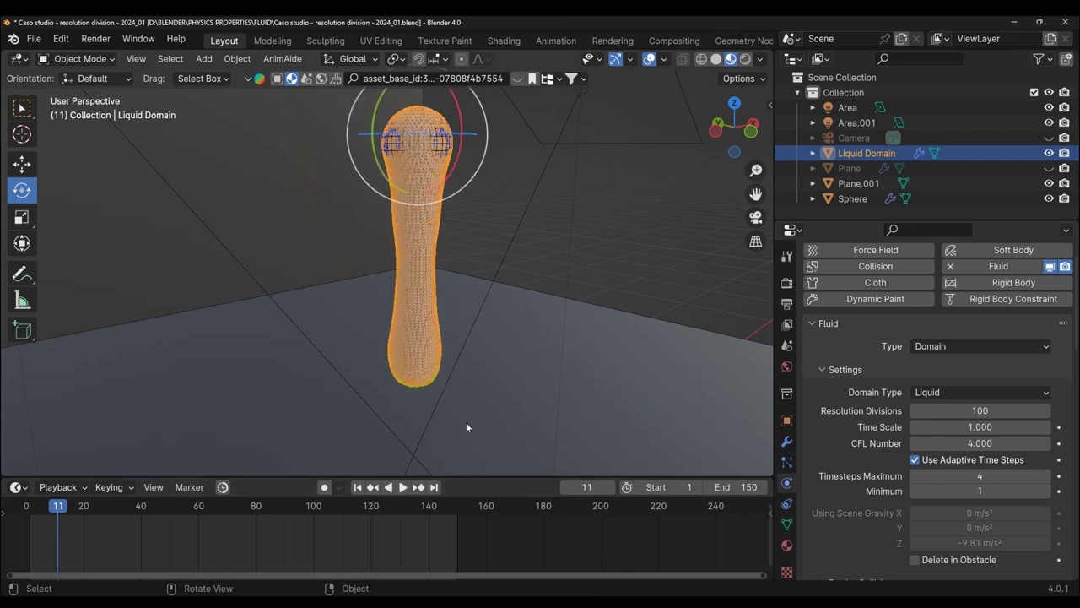
{"action": "middle_click_drag", "start_coordinate": [466, 422], "coordinate": [708, 61]}
{"action": "key", "text": "space"}
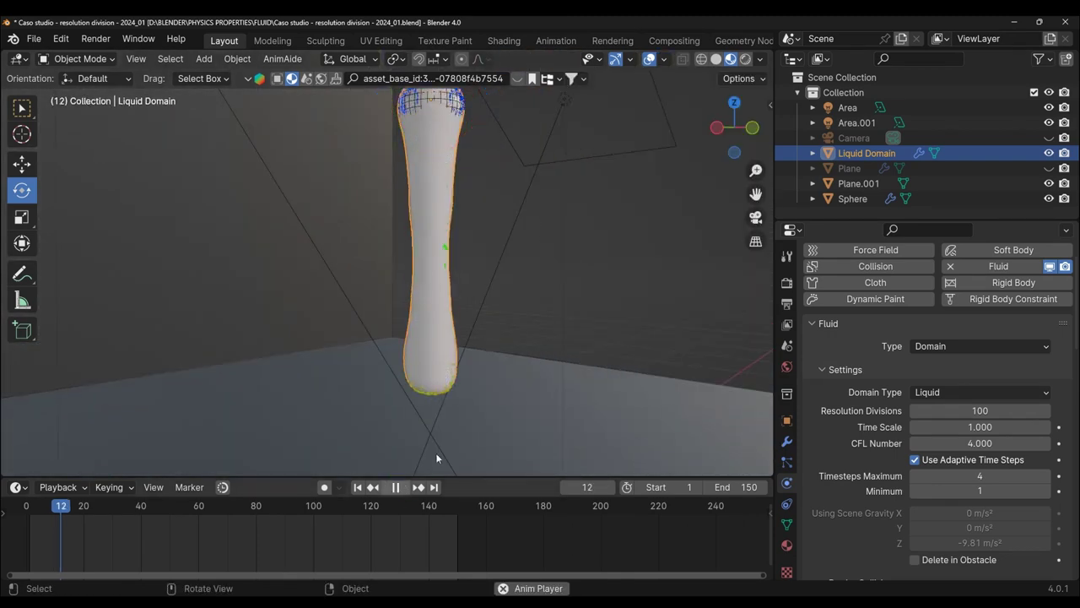
{"action": "scroll", "coordinate": [639, 314], "scroll_direction": "down", "scroll_amount": 5}
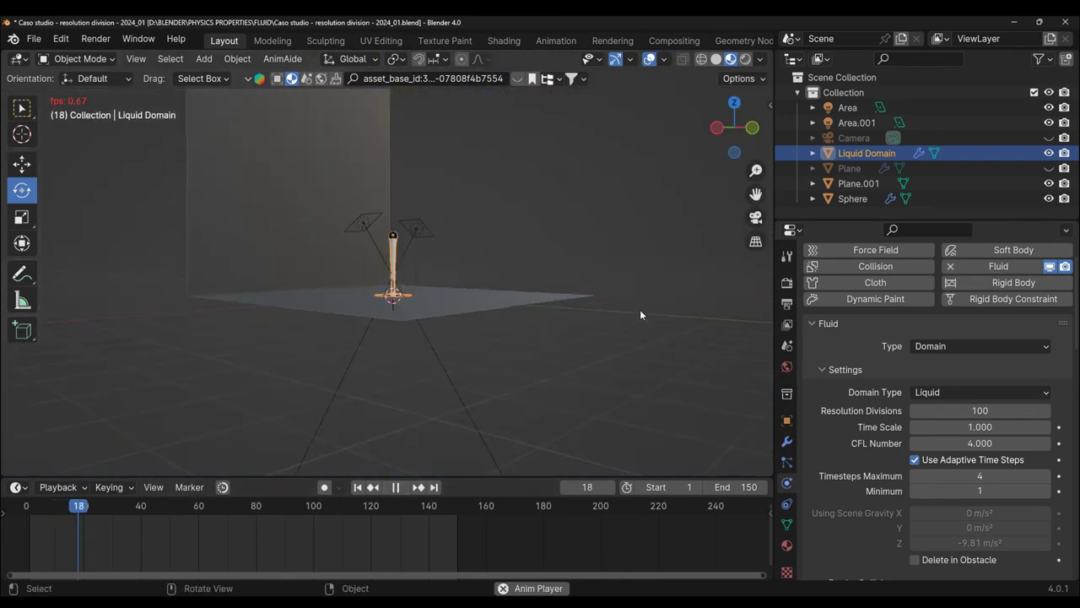
{"action": "key", "text": "space"}
{"action": "scroll", "coordinate": [599, 291], "scroll_direction": "up", "scroll_amount": 5}
{"action": "middle_click_drag", "start_coordinate": [598, 291], "coordinate": [618, 470]}
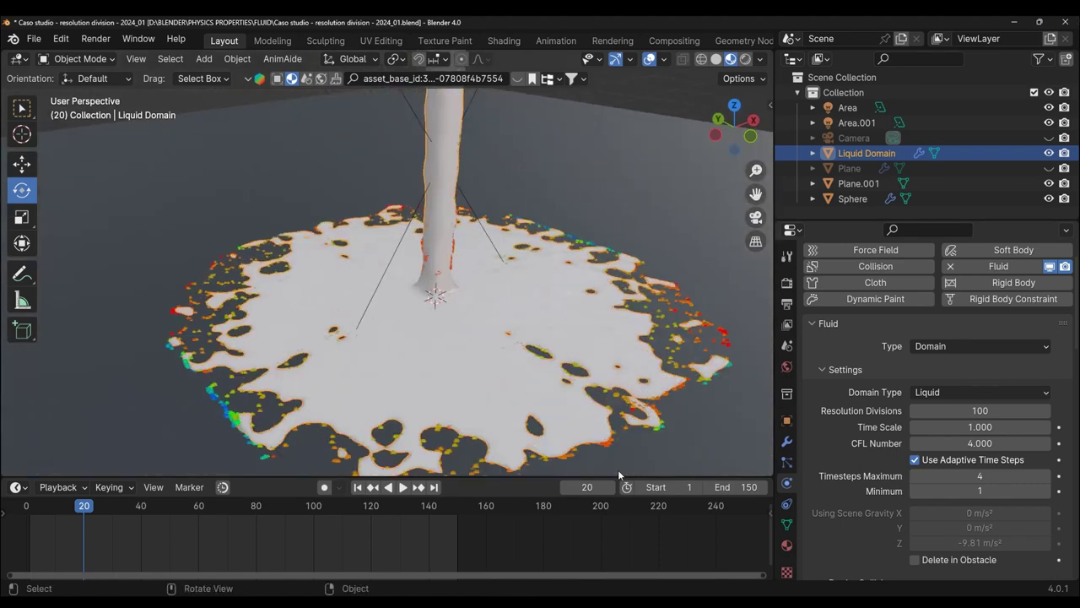
{"action": "key", "text": "space"}
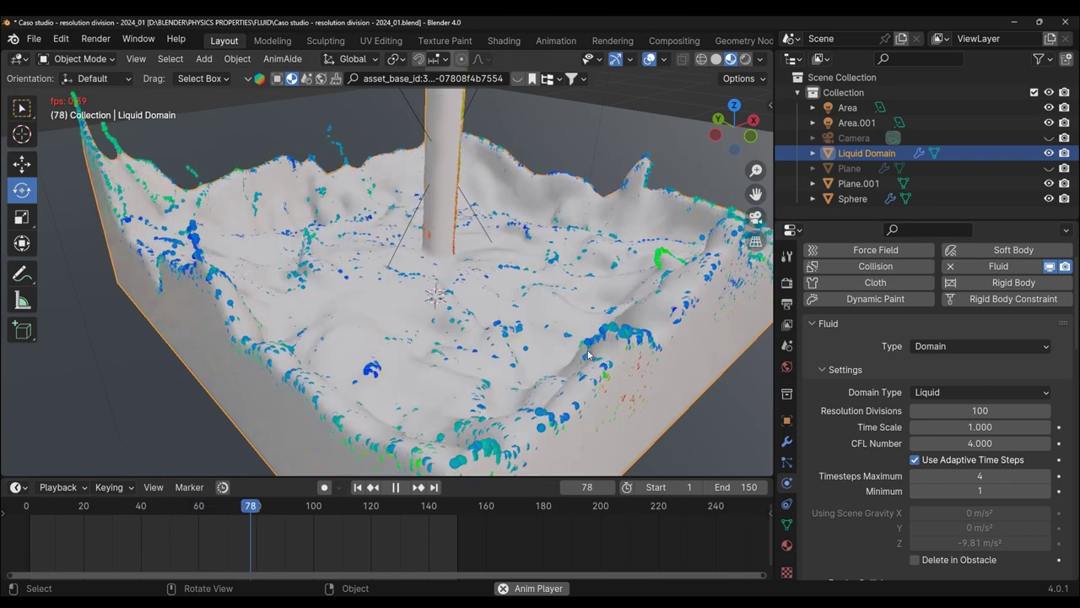
- Orbit around the whole filled domain and preview it in Rendered shading
{"action": "left_click", "coordinate": [397, 487]}
{"action": "middle_click_drag", "start_coordinate": [473, 337], "coordinate": [574, 270]}
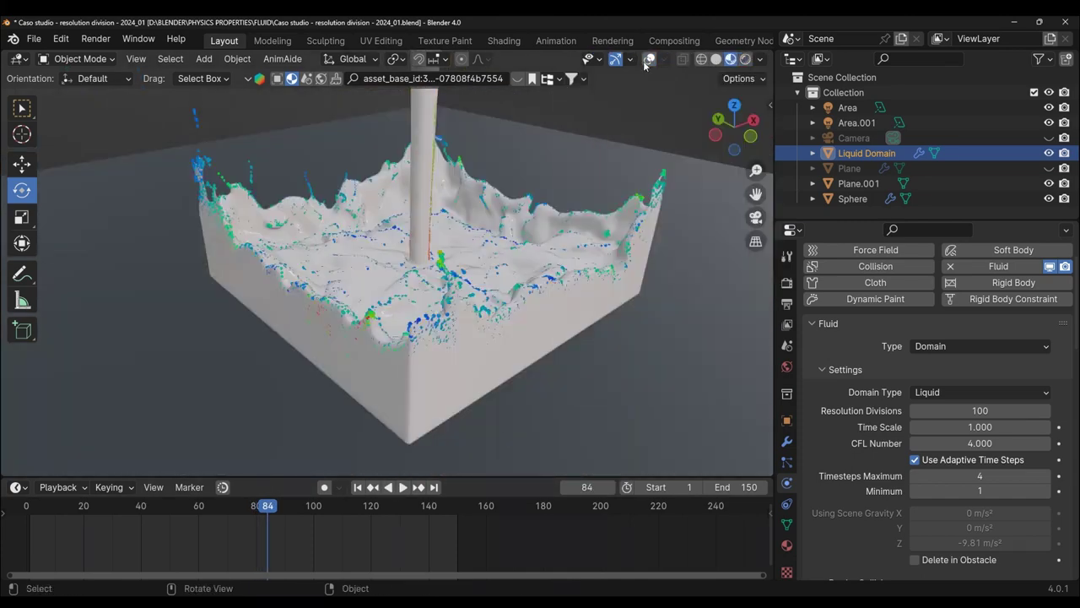
{"action": "left_click", "coordinate": [584, 254]}
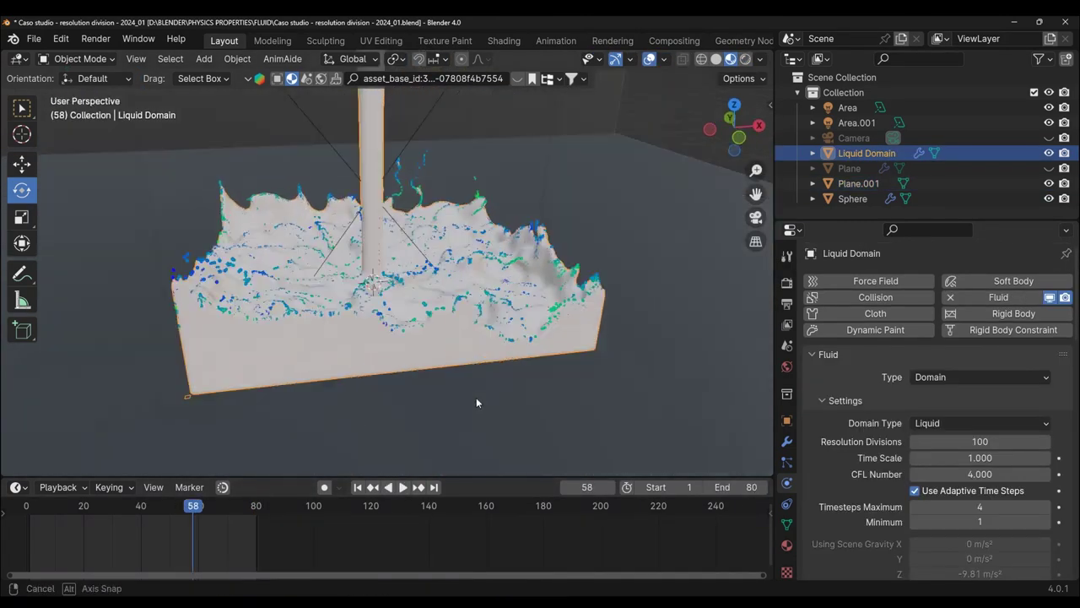
{"action": "middle_click_drag", "start_coordinate": [476, 403], "coordinate": [416, 396]}
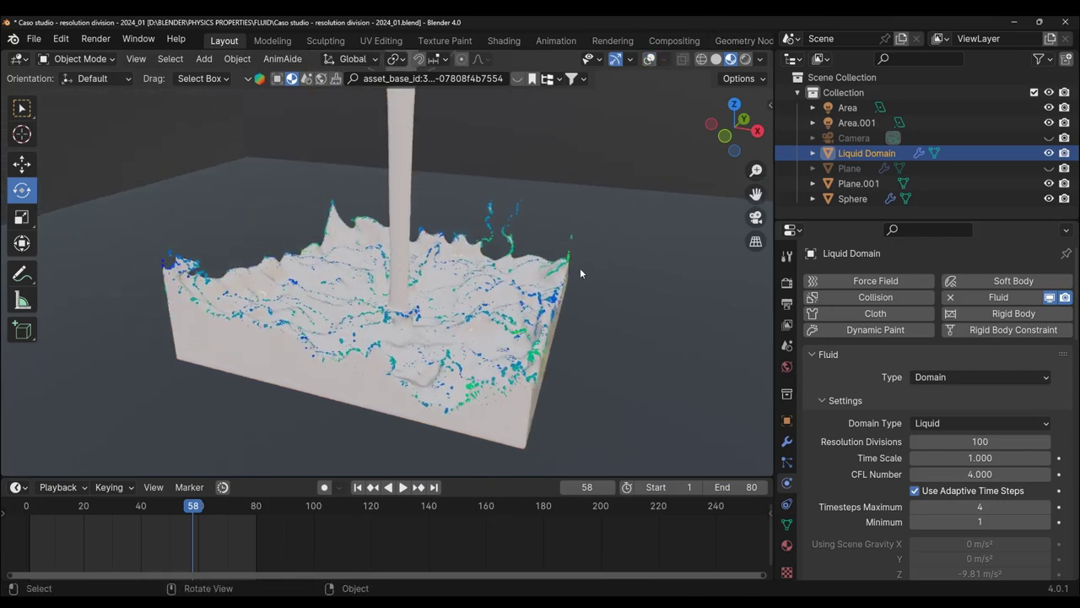
{"action": "key", "text": "z"}
{"action": "middle_click_drag", "start_coordinate": [606, 335], "coordinate": [452, 274]}
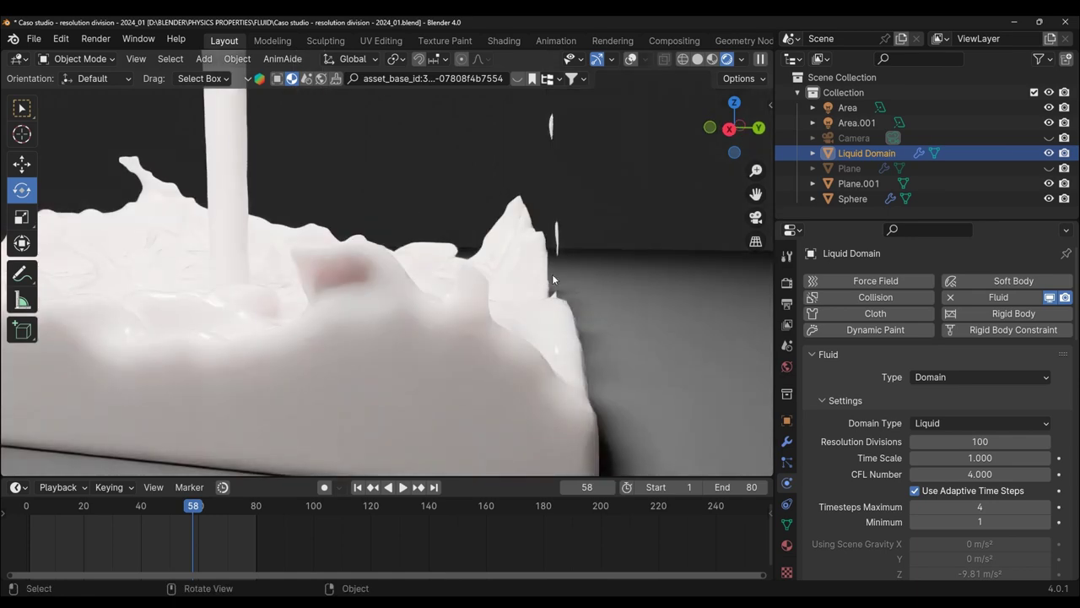
{"action": "scroll", "coordinate": [506, 337], "scroll_direction": "down", "scroll_amount": 3}
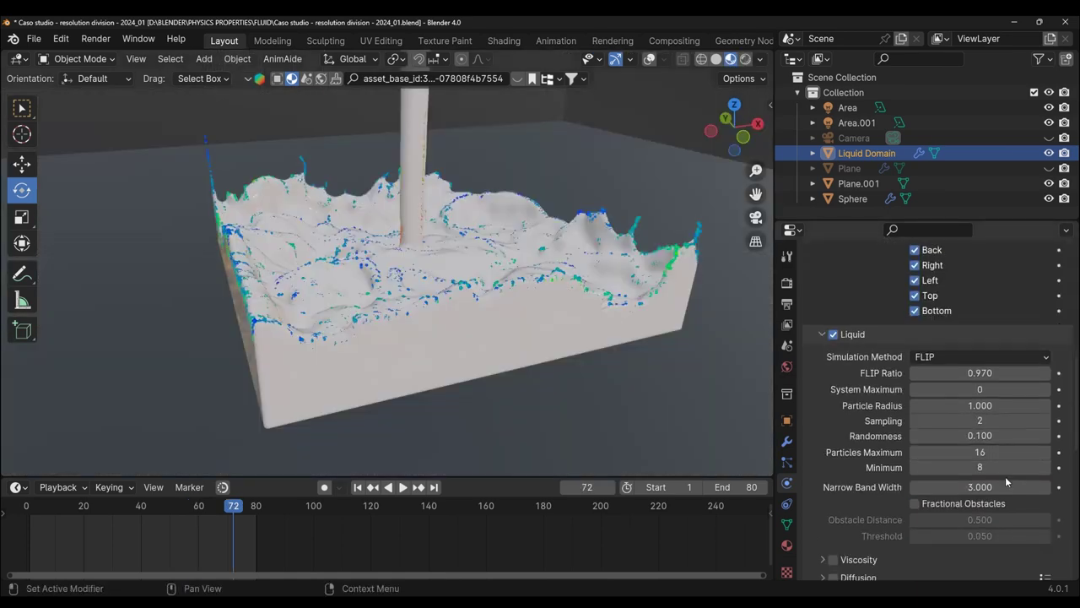
- Set Smoothing Positive to 12 and replay the simulation from frame 1
{"action": "scroll", "coordinate": [1005, 482], "scroll_direction": "down", "scroll_amount": 5}
{"action": "scroll", "coordinate": [1006, 476], "scroll_direction": "down", "scroll_amount": 5}
{"action": "scroll", "coordinate": [1005, 476], "scroll_direction": "down", "scroll_amount": 3}
{"action": "type", "text": "12"}
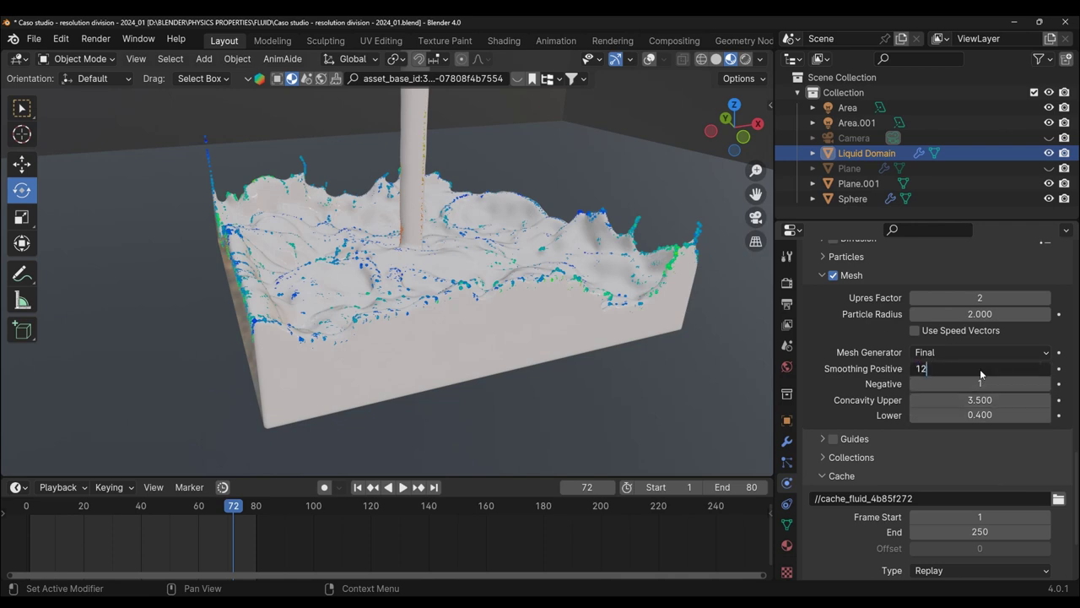
{"action": "key", "text": "Return"}
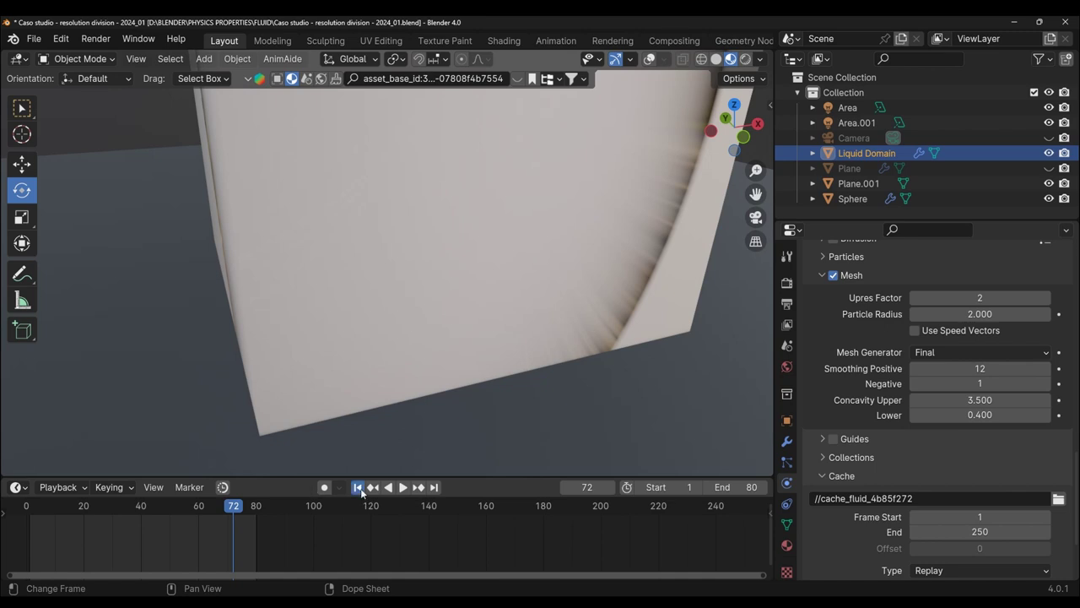
{"action": "key", "text": "shift+Left"}
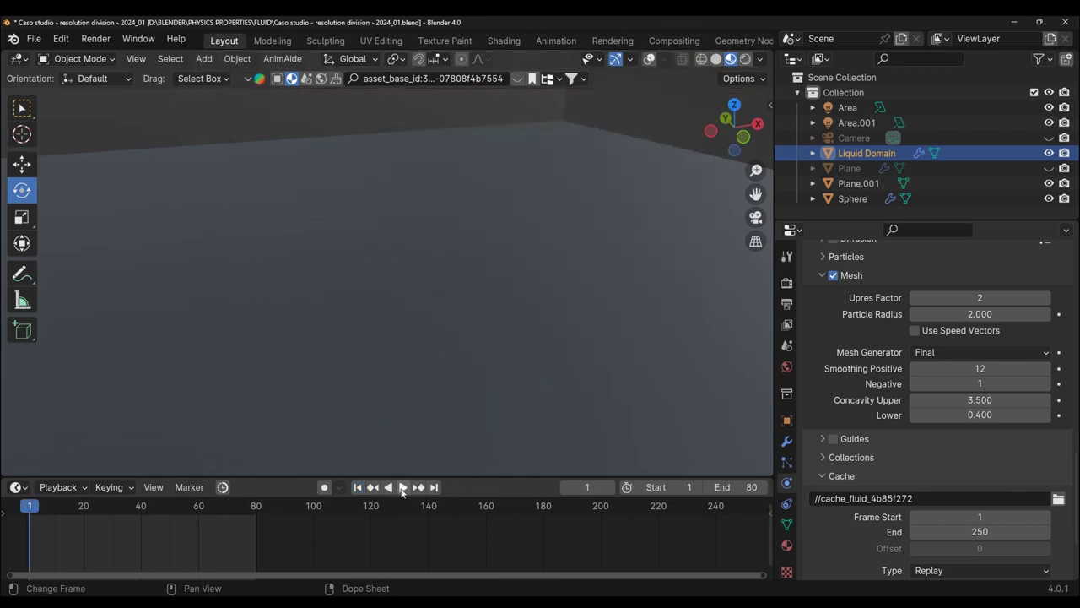
{"action": "left_click", "coordinate": [402, 489]}
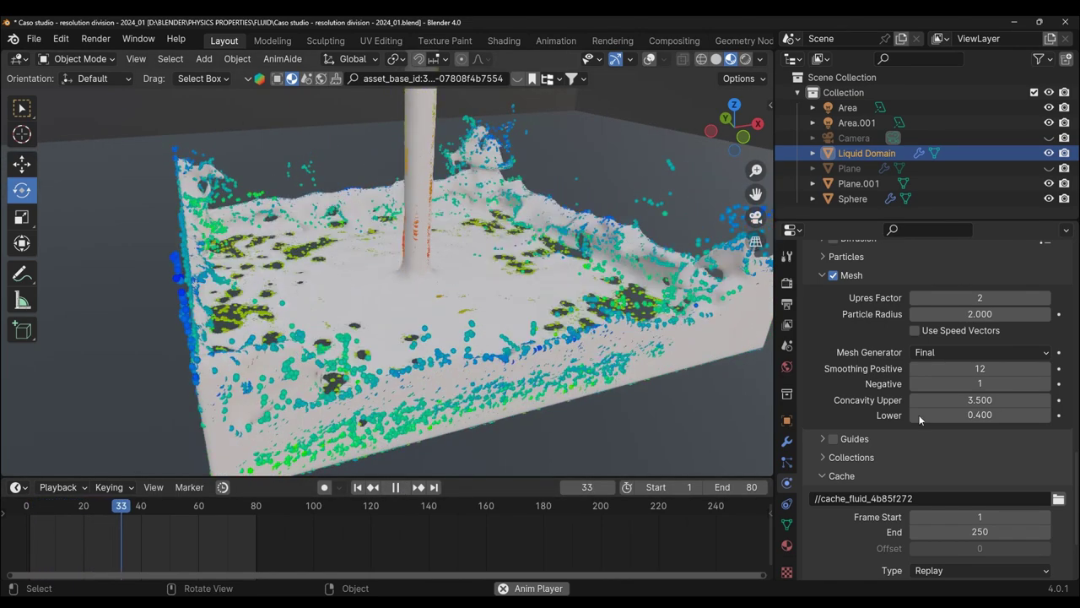
- Pause the smoothing-12 pour at frame 50 and orbit to show the whole fluid box
{"action": "scroll", "coordinate": [501, 396], "scroll_direction": "down", "scroll_amount": 8}
{"action": "scroll", "coordinate": [501, 397], "scroll_direction": "up", "scroll_amount": 5}
{"action": "scroll", "coordinate": [502, 398], "scroll_direction": "up", "scroll_amount": 6}
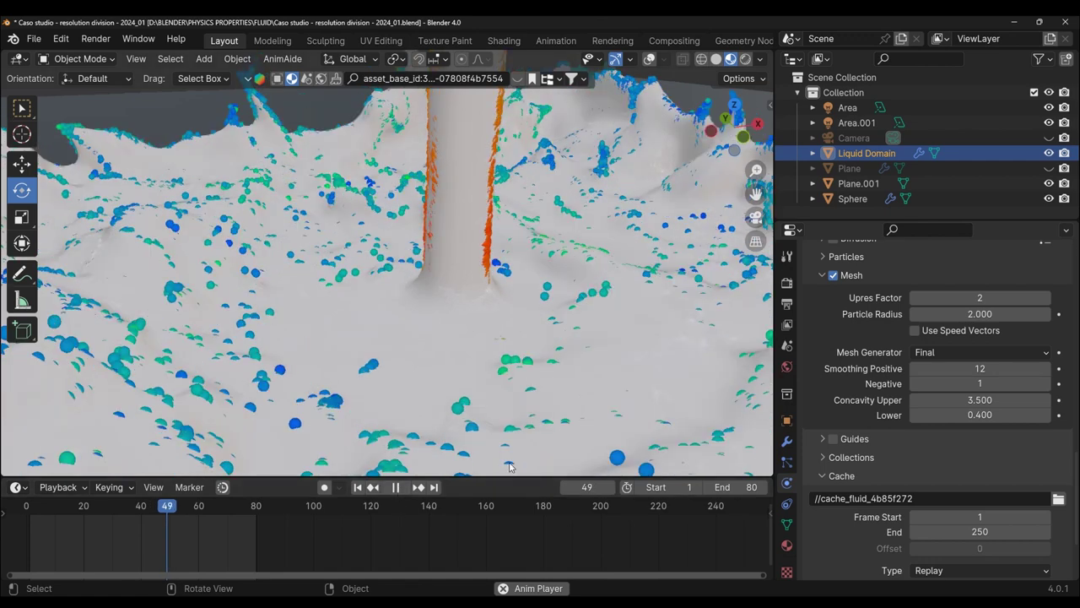
{"action": "key", "text": "space"}
{"action": "scroll", "coordinate": [509, 467], "scroll_direction": "down", "scroll_amount": 5}
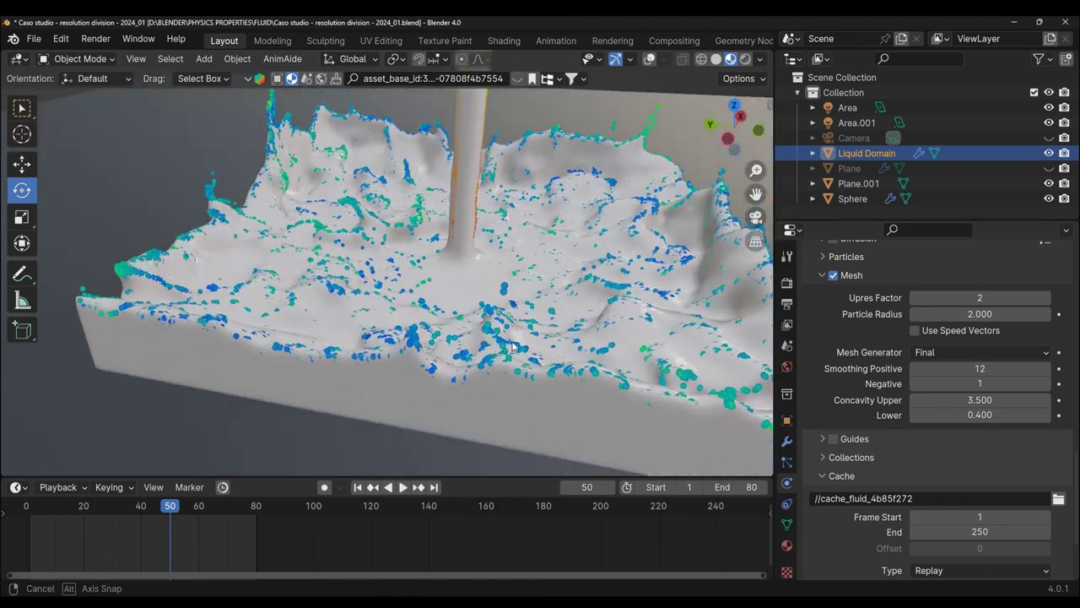
{"action": "mouse_move", "coordinate": [510, 466]}
{"action": "middle_mouse_down"}
{"action": "mouse_move", "coordinate": [533, 330]}
{"action": "mouse_move", "coordinate": [428, 421]}
{"action": "middle_mouse_up"}
- Replay from the start, pausing to orbit around the domain, then rewind to frame 1
{"action": "left_click", "coordinate": [357, 488]}
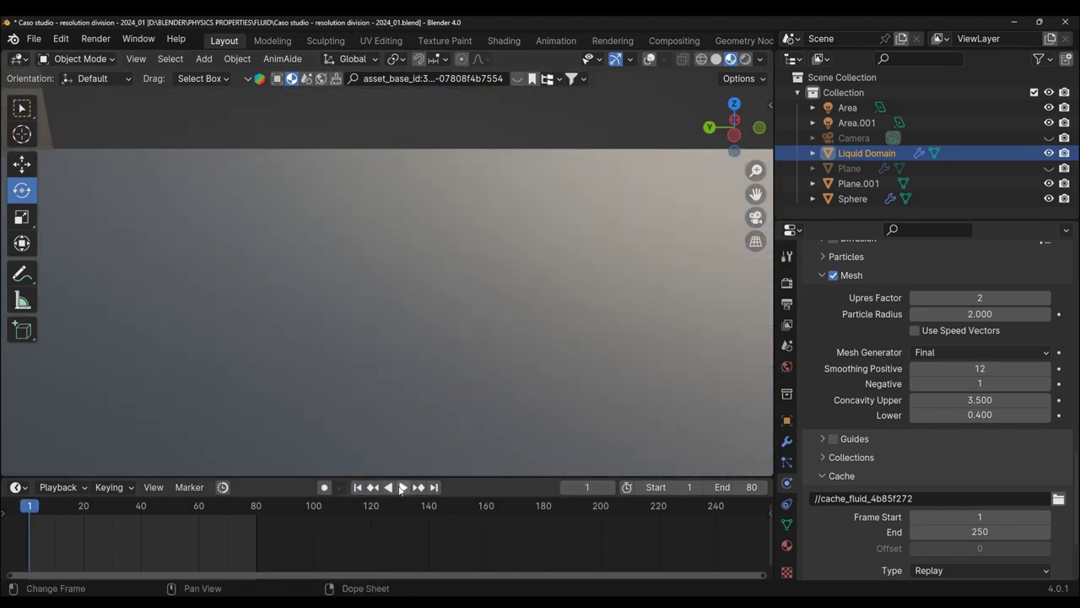
{"action": "left_click", "coordinate": [402, 487]}
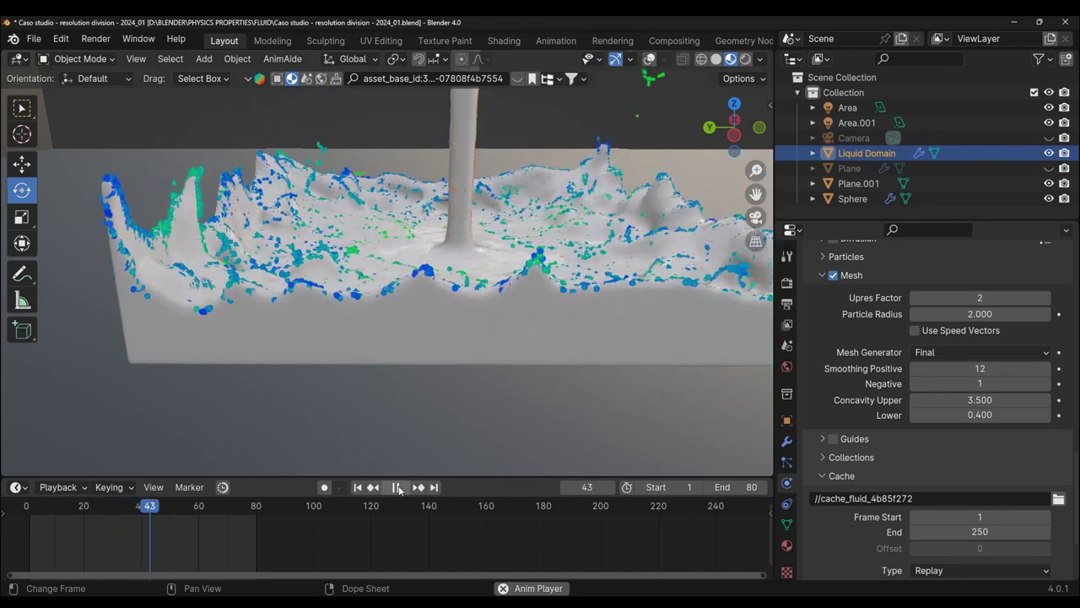
{"action": "left_click", "coordinate": [397, 488]}
{"action": "mouse_move", "coordinate": [473, 423]}
{"action": "middle_mouse_down"}
{"action": "mouse_move", "coordinate": [484, 369]}
{"action": "mouse_move", "coordinate": [642, 322]}
{"action": "mouse_move", "coordinate": [560, 341]}
{"action": "middle_mouse_up"}
{"action": "left_click", "coordinate": [403, 488]}
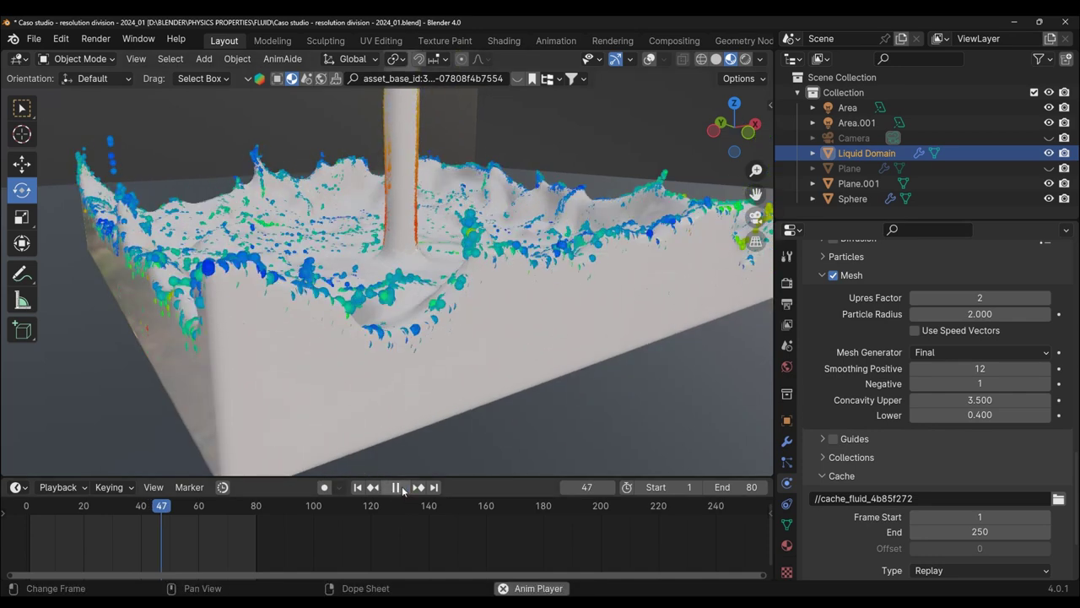
{"action": "left_click", "coordinate": [357, 488]}
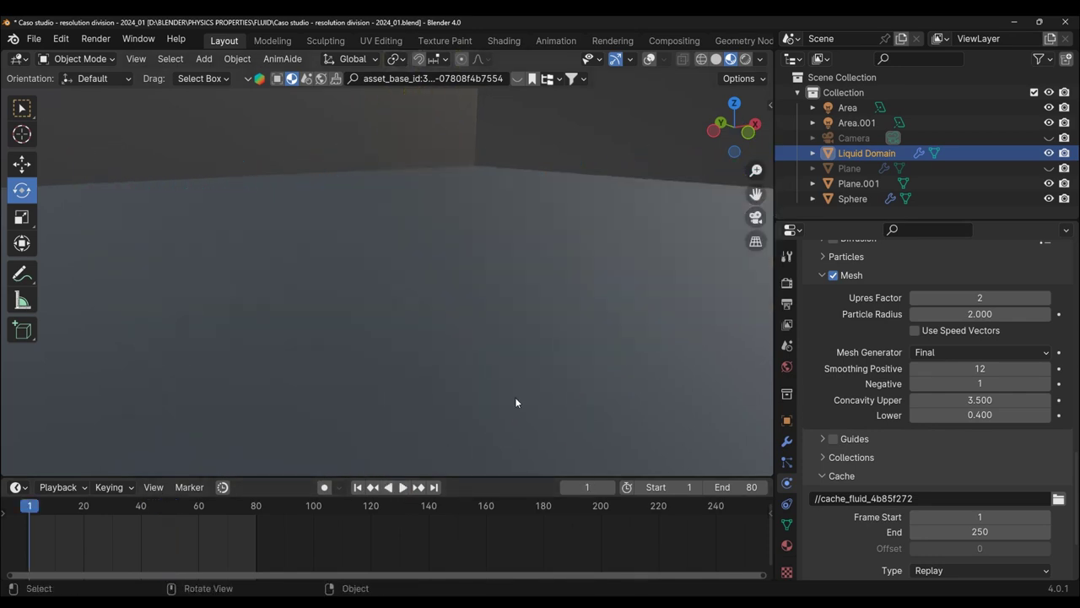
{"action": "scroll", "coordinate": [952, 440], "scroll_direction": "down", "scroll_amount": 2}
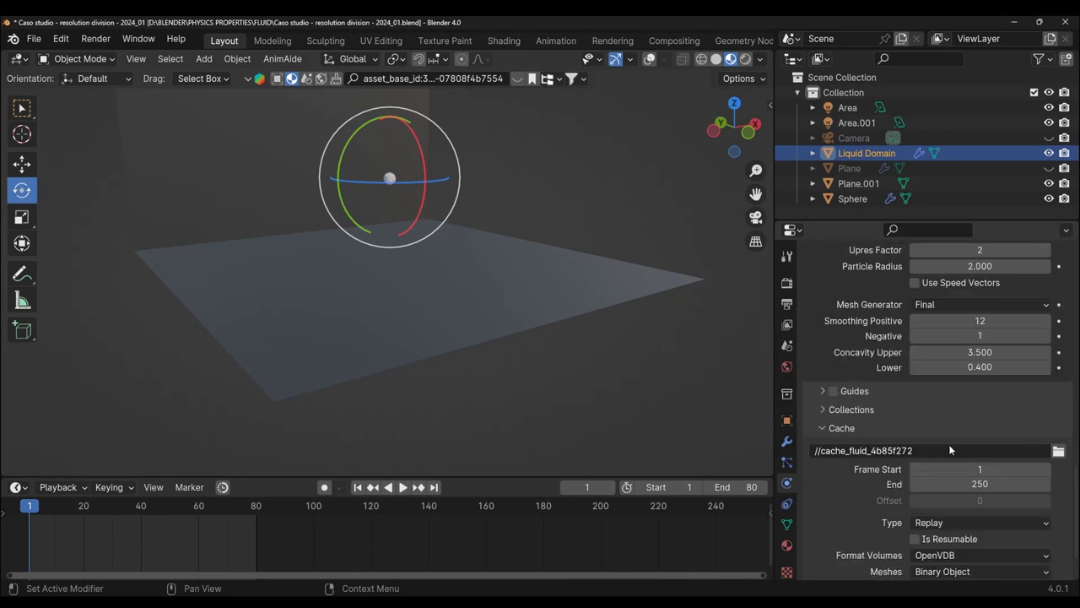
- Change the Liquid Domain's mesh Smoothing Positive from 12 to 24
{"action": "scroll", "coordinate": [949, 444], "scroll_direction": "up", "scroll_amount": 1}
{"action": "scroll", "coordinate": [949, 444], "scroll_direction": "up", "scroll_amount": 3}
{"action": "scroll", "coordinate": [948, 444], "scroll_direction": "up", "scroll_amount": 1}
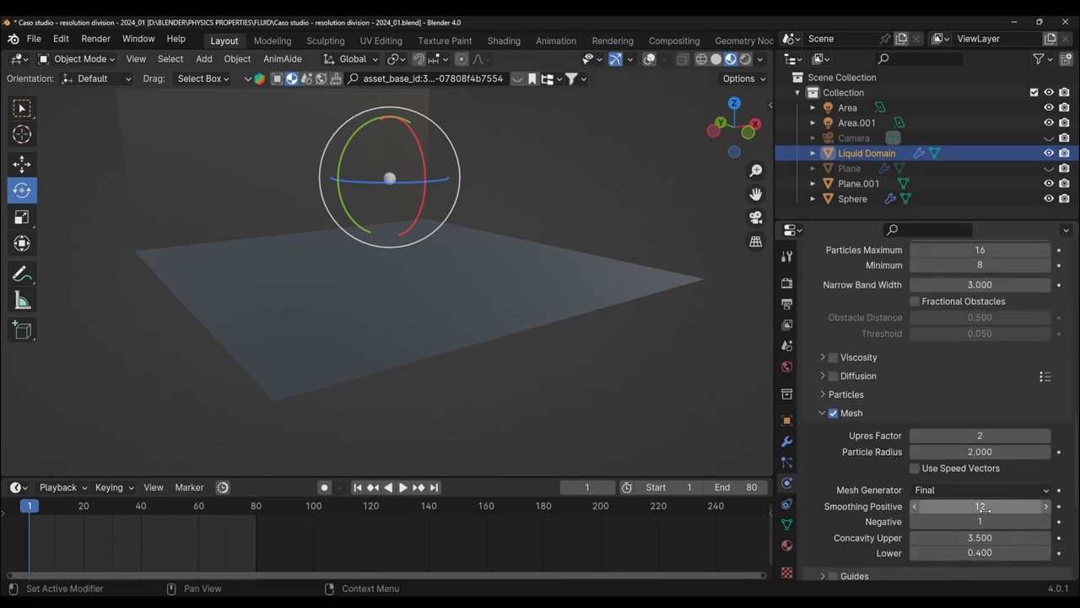
{"action": "left_click", "coordinate": [986, 506]}
{"action": "type", "text": "24"}
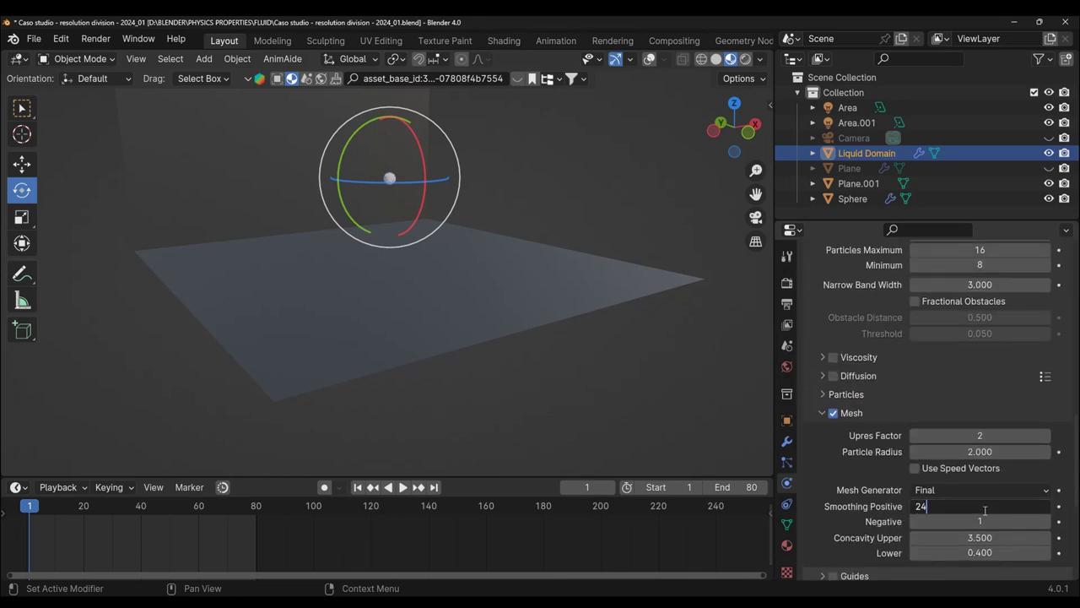
{"action": "key", "text": "Return"}
- Return to the fluid Settings and replay the simulation with the stronger smoothing
{"action": "scroll", "coordinate": [984, 510], "scroll_direction": "up", "scroll_amount": 6}
{"action": "scroll", "coordinate": [1011, 428], "scroll_direction": "up", "scroll_amount": 3}
{"action": "scroll", "coordinate": [1011, 428], "scroll_direction": "up", "scroll_amount": 5}
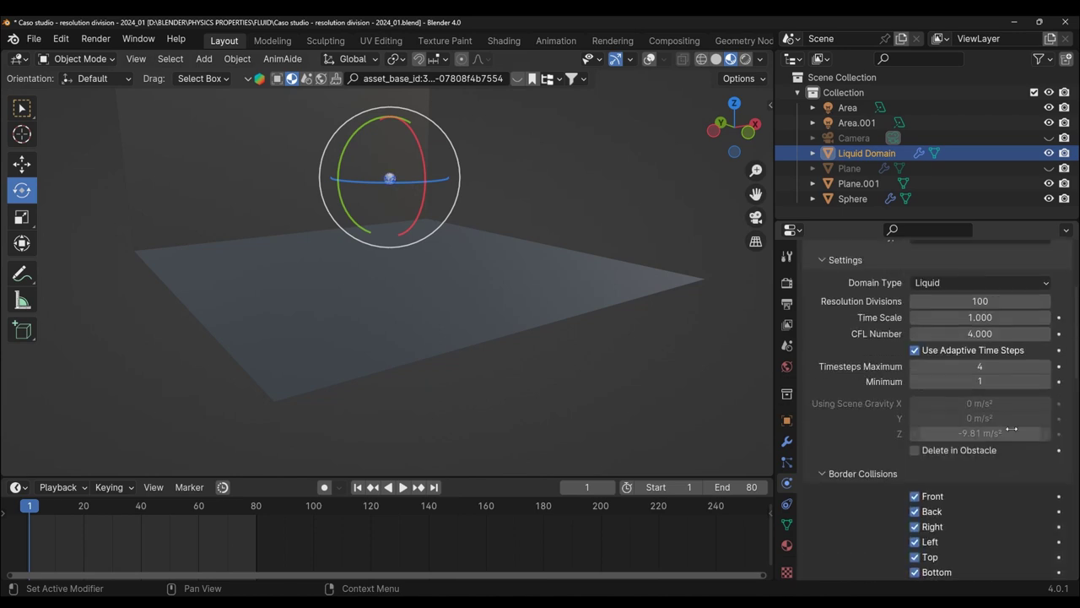
{"action": "scroll", "coordinate": [1004, 428], "scroll_direction": "up", "scroll_amount": 3}
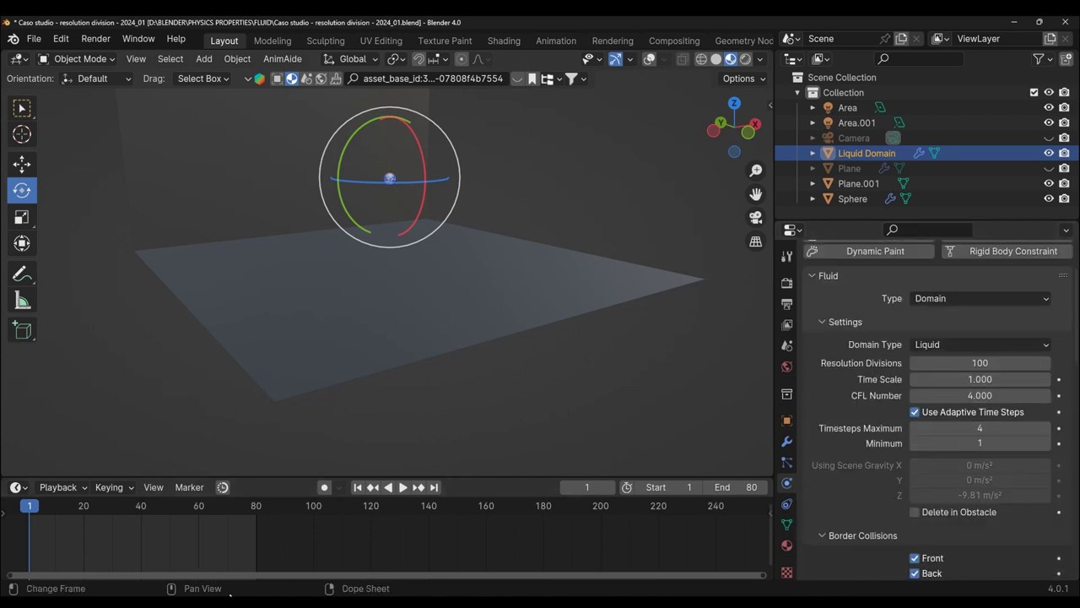
{"action": "key", "text": "space"}
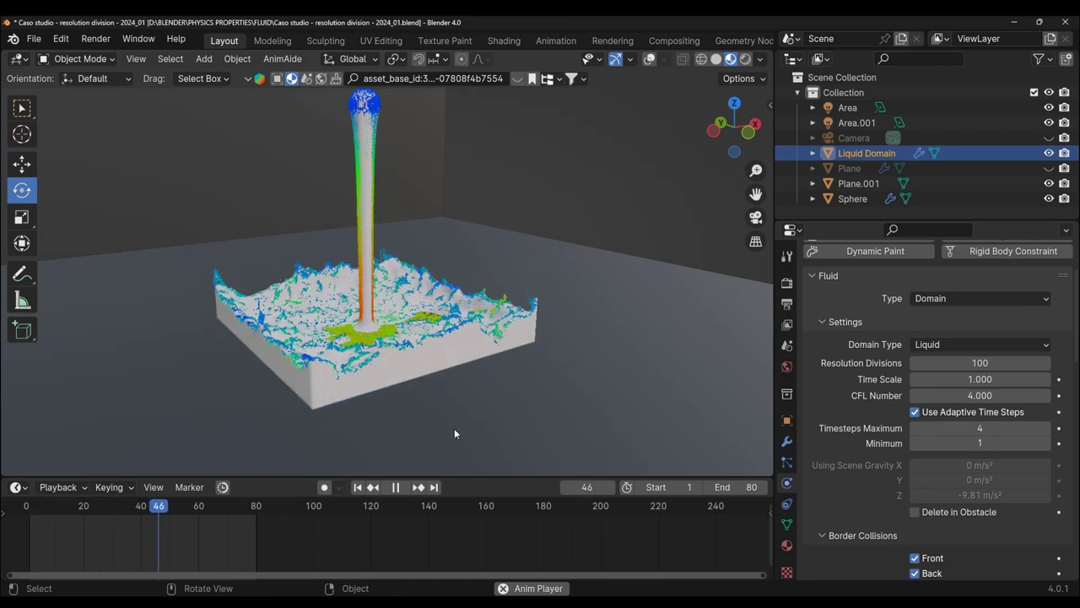
- Zoom and pan the viewport across the fluid surface during playback
{"action": "scroll", "coordinate": [454, 430], "scroll_direction": "up", "scroll_amount": 3}
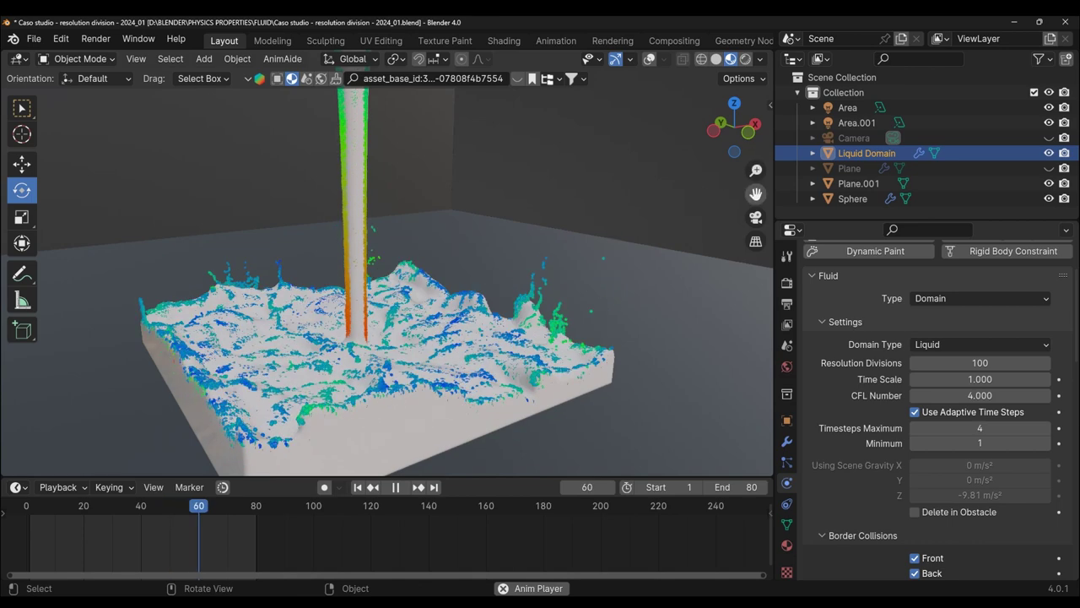
{"action": "left_click_drag", "start_coordinate": [756, 194], "coordinate": [773, 202]}
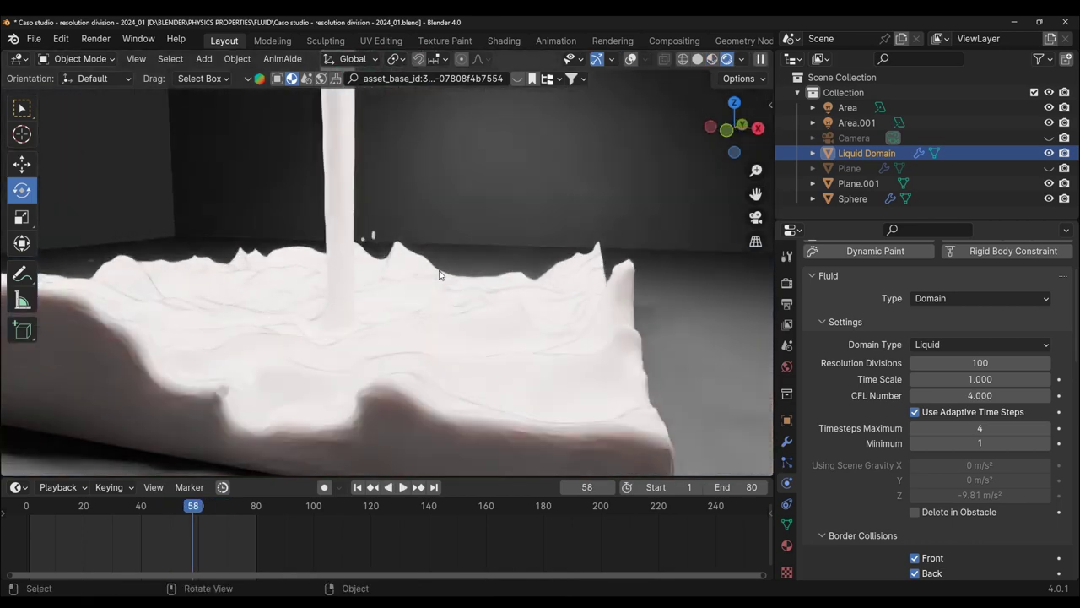
{"action": "scroll", "coordinate": [880, 336], "scroll_direction": "up", "scroll_amount": 2}
- Switch the render engine to EEVEE and replay the simulation, viewing the fluid slab from above
{"action": "left_click", "coordinate": [788, 284]}
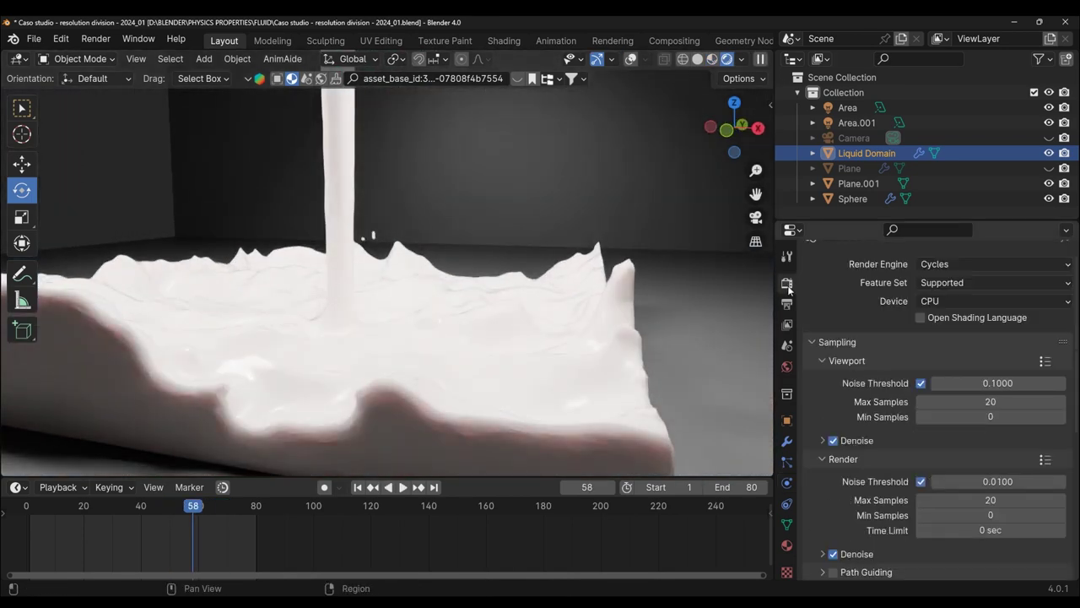
{"action": "left_click", "coordinate": [979, 271]}
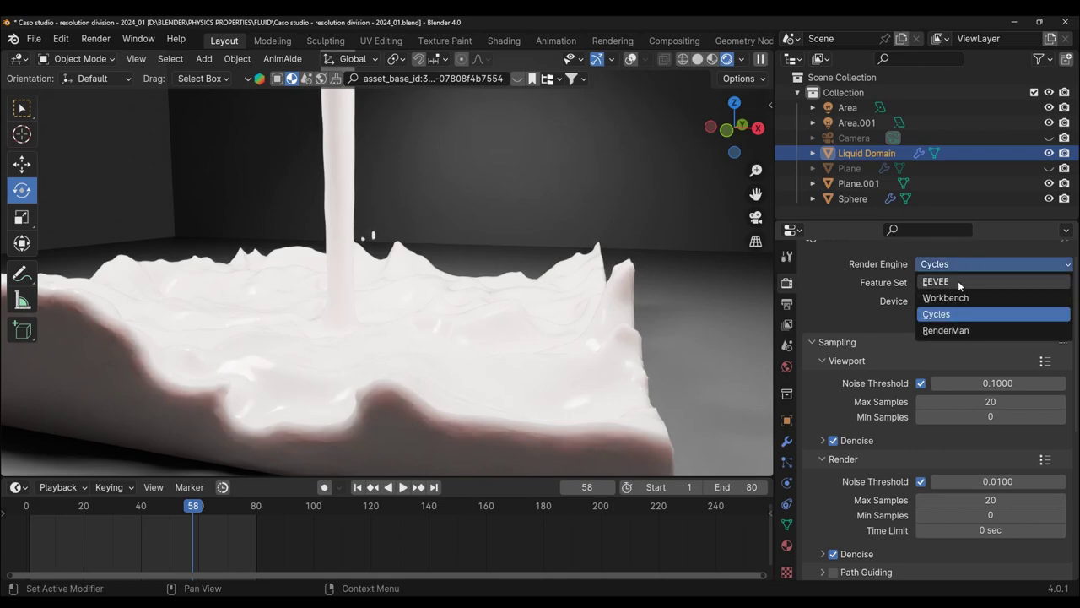
{"action": "left_click", "coordinate": [958, 280]}
{"action": "left_click", "coordinate": [402, 487]}
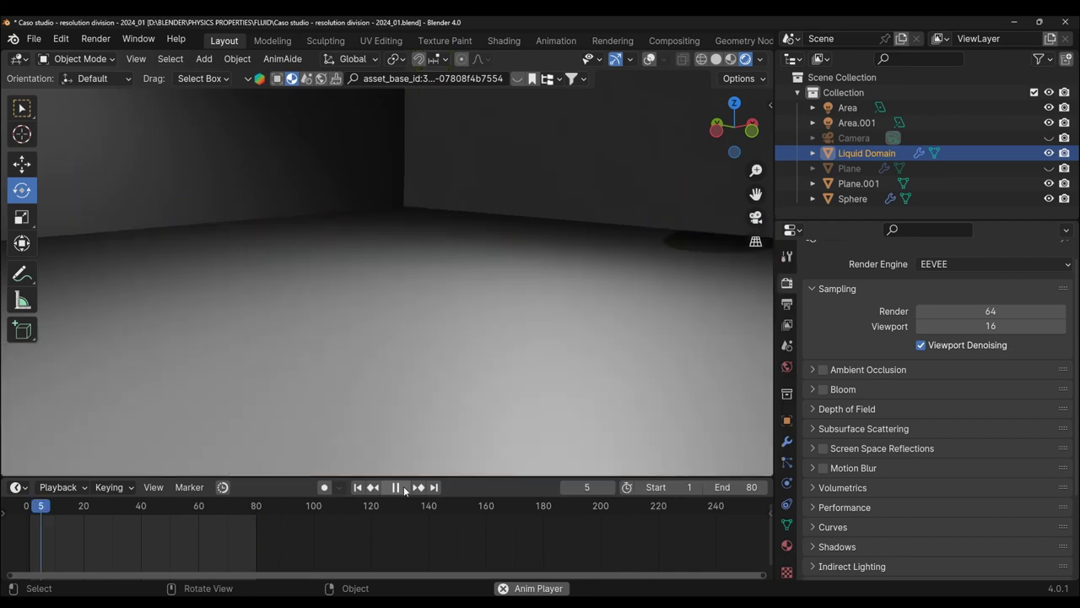
{"action": "left_click", "coordinate": [403, 487]}
{"action": "left_click", "coordinate": [403, 487]}
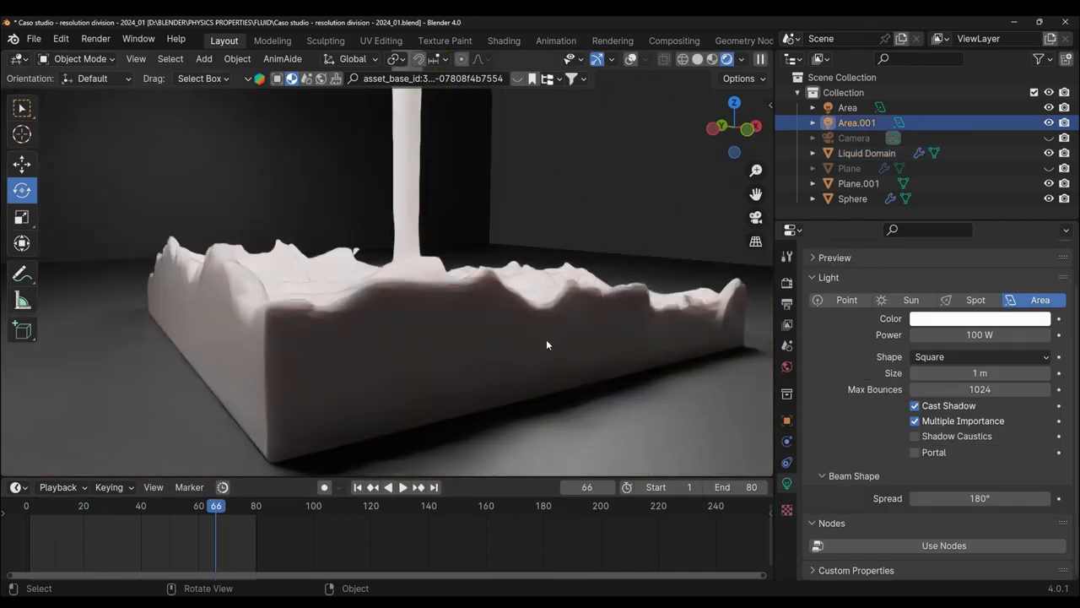
{"action": "mouse_move", "coordinate": [546, 344]}
{"action": "middle_mouse_down"}
{"action": "mouse_move", "coordinate": [417, 343]}
{"action": "mouse_move", "coordinate": [514, 366]}
{"action": "middle_mouse_up"}
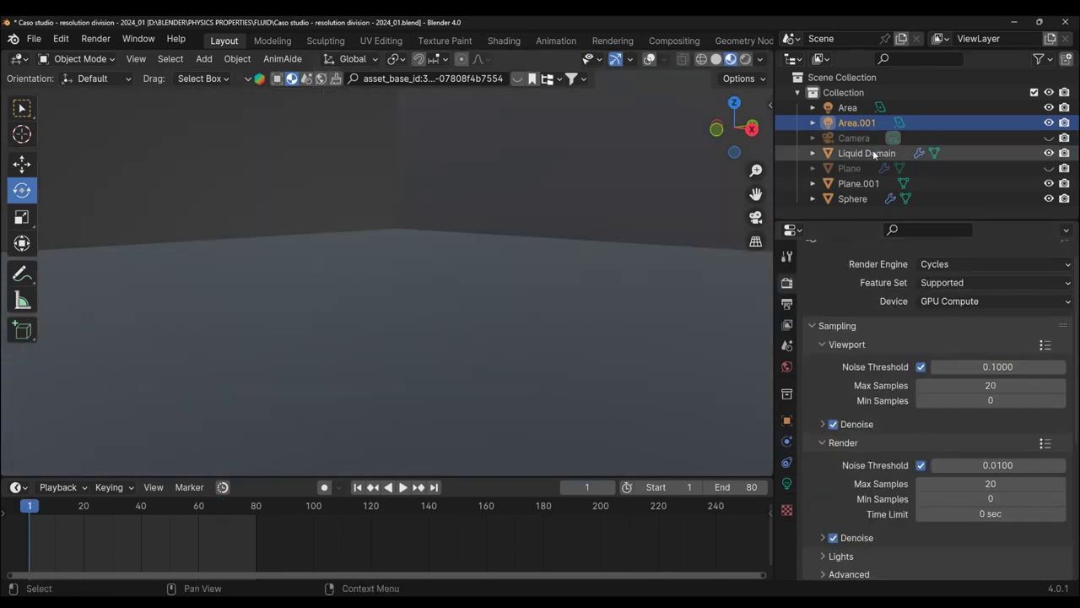
- Select the Liquid Domain, show its fluid physics settings and edit Resolution Divisions
{"action": "left_click", "coordinate": [867, 152]}
{"action": "scroll", "coordinate": [967, 403], "scroll_direction": "up", "scroll_amount": 1}
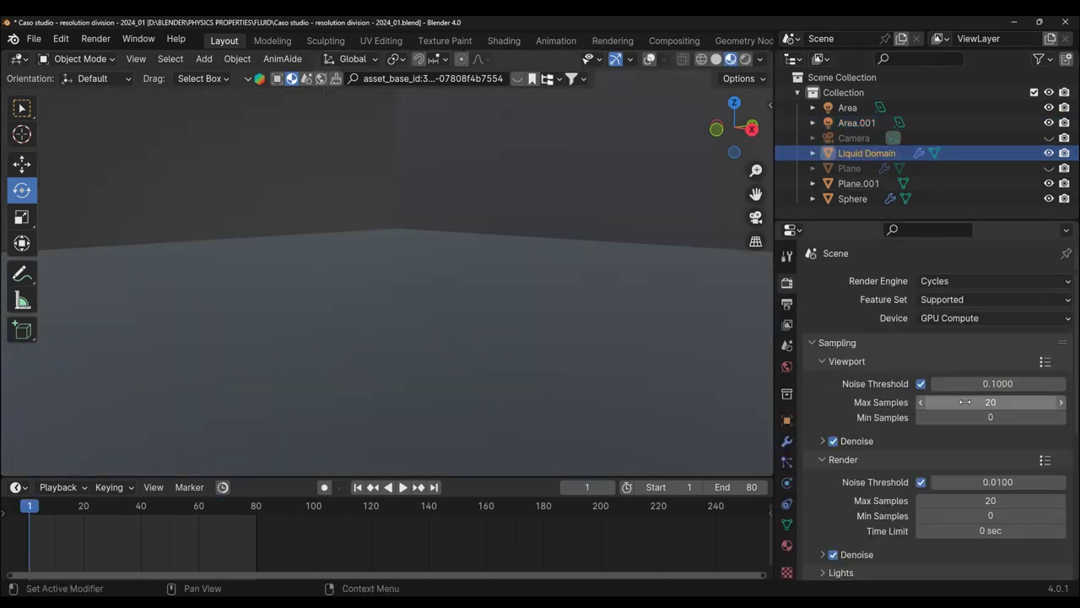
{"action": "scroll", "coordinate": [967, 403], "scroll_direction": "down", "scroll_amount": 3}
{"action": "scroll", "coordinate": [965, 403], "scroll_direction": "down", "scroll_amount": 2}
{"action": "scroll", "coordinate": [965, 403], "scroll_direction": "up", "scroll_amount": 1}
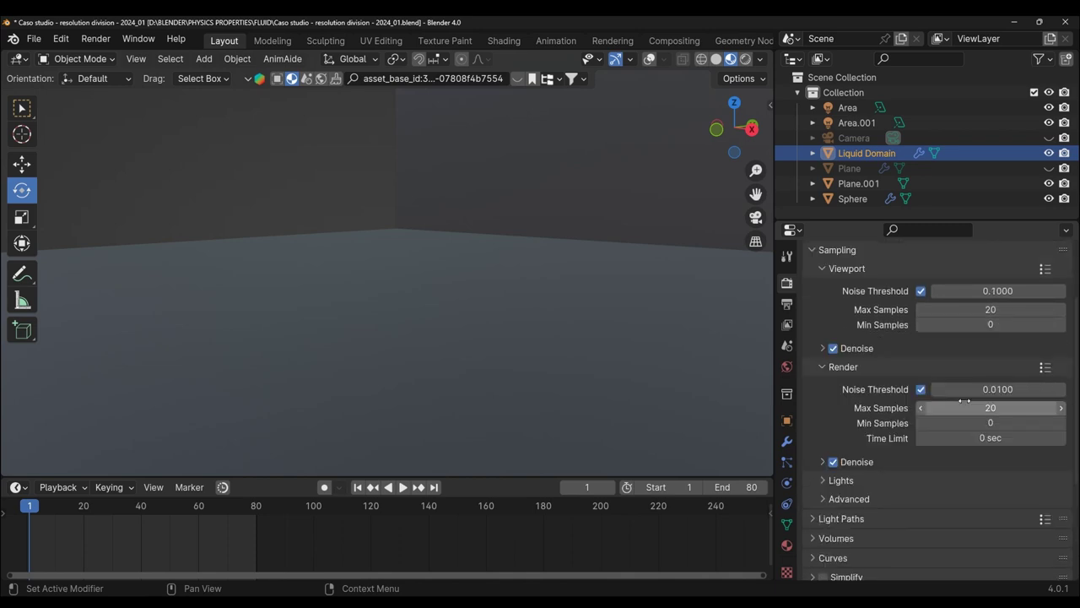
{"action": "scroll", "coordinate": [965, 404], "scroll_direction": "up", "scroll_amount": 2}
{"action": "scroll", "coordinate": [965, 404], "scroll_direction": "up", "scroll_amount": 1}
{"action": "scroll", "coordinate": [963, 402], "scroll_direction": "down", "scroll_amount": 2}
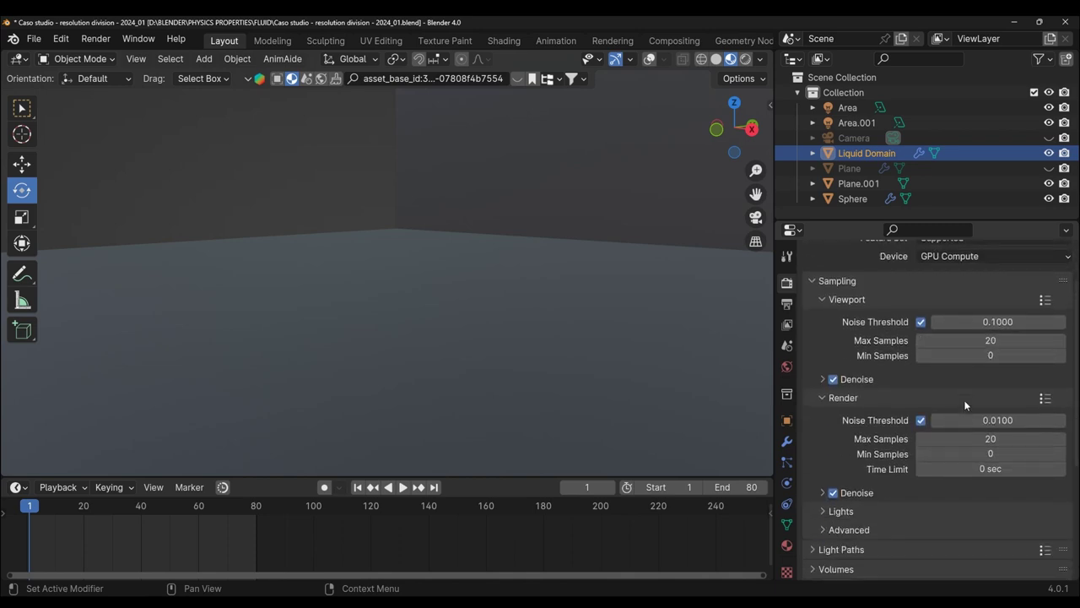
{"action": "left_click", "coordinate": [787, 482]}
{"action": "scroll", "coordinate": [928, 380], "scroll_direction": "down", "scroll_amount": 3}
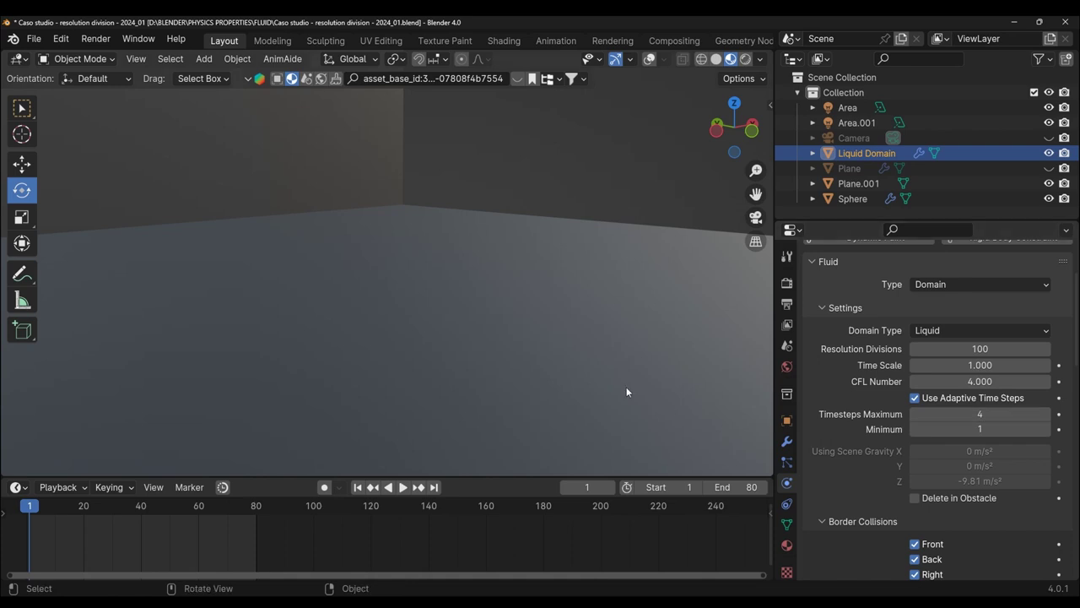
{"action": "left_click", "coordinate": [1002, 348]}
{"action": "type", "text": "150"}
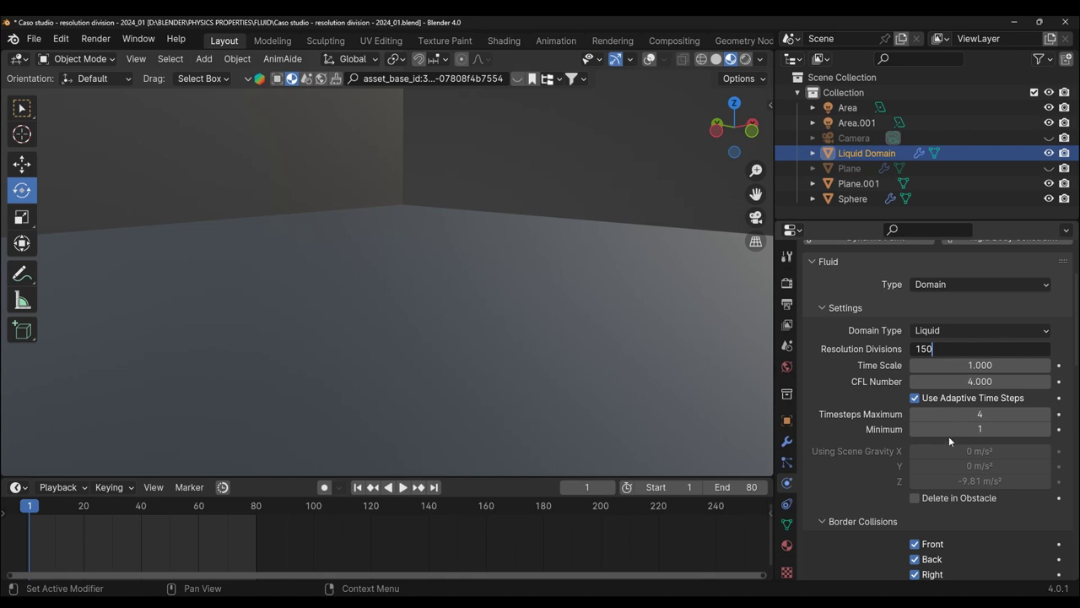
- Set the domain's Resolution Divisions to 150
{"action": "key", "text": "Return"}
{"action": "scroll", "coordinate": [929, 467], "scroll_direction": "down", "scroll_amount": 8}
{"action": "scroll", "coordinate": [928, 466], "scroll_direction": "down", "scroll_amount": 3}
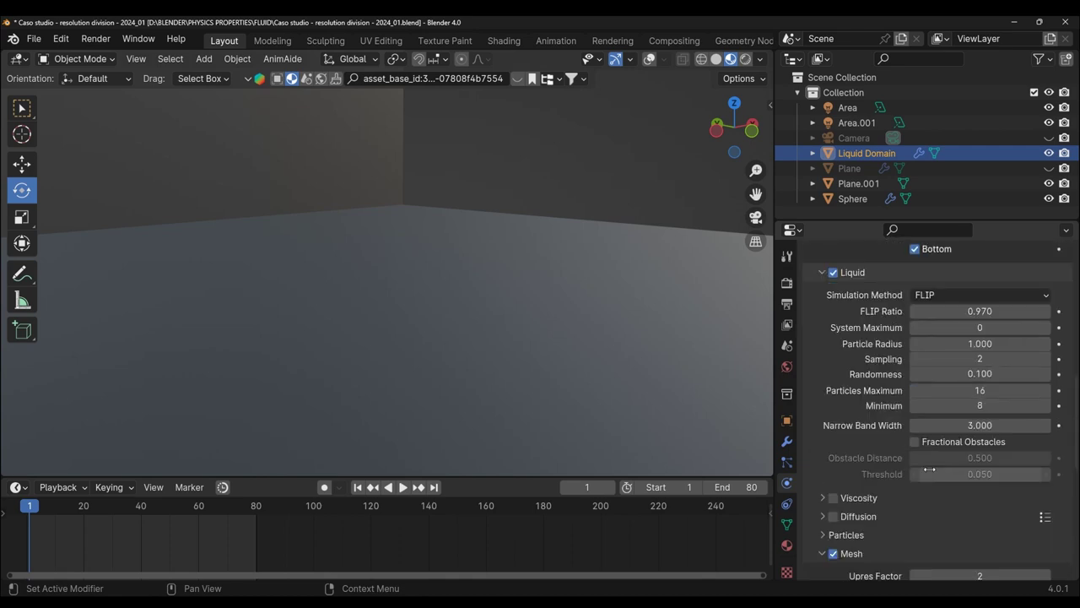
{"action": "scroll", "coordinate": [929, 466], "scroll_direction": "down", "scroll_amount": 3}
{"action": "scroll", "coordinate": [928, 467], "scroll_direction": "down", "scroll_amount": 2}
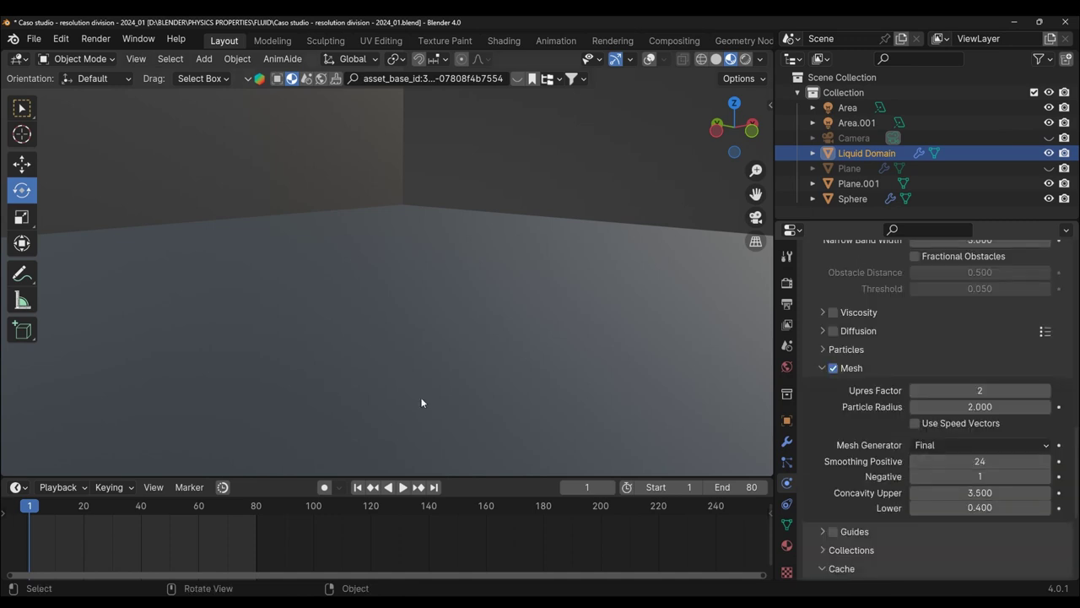
{"action": "left_click_drag", "start_coordinate": [756, 193], "coordinate": [703, 463]}
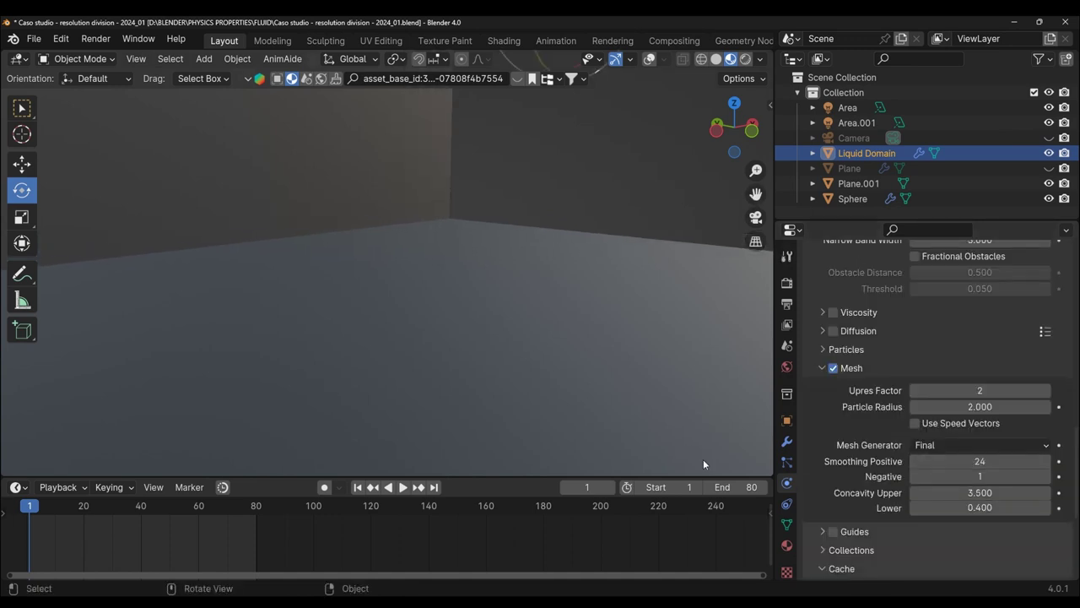
- Set the animation end frame to 50, save the file and play the higher-resolution pour
{"action": "left_click", "coordinate": [741, 487]}
{"action": "key", "text": "BackSpace"}
{"action": "type", "text": "80"}
{"action": "key", "text": "BackSpace"}
{"action": "key", "text": "BackSpace"}
{"action": "type", "text": "50"}
{"action": "key", "text": "Return"}
{"action": "key", "text": "ctrl+s"}
{"action": "key", "text": "space"}
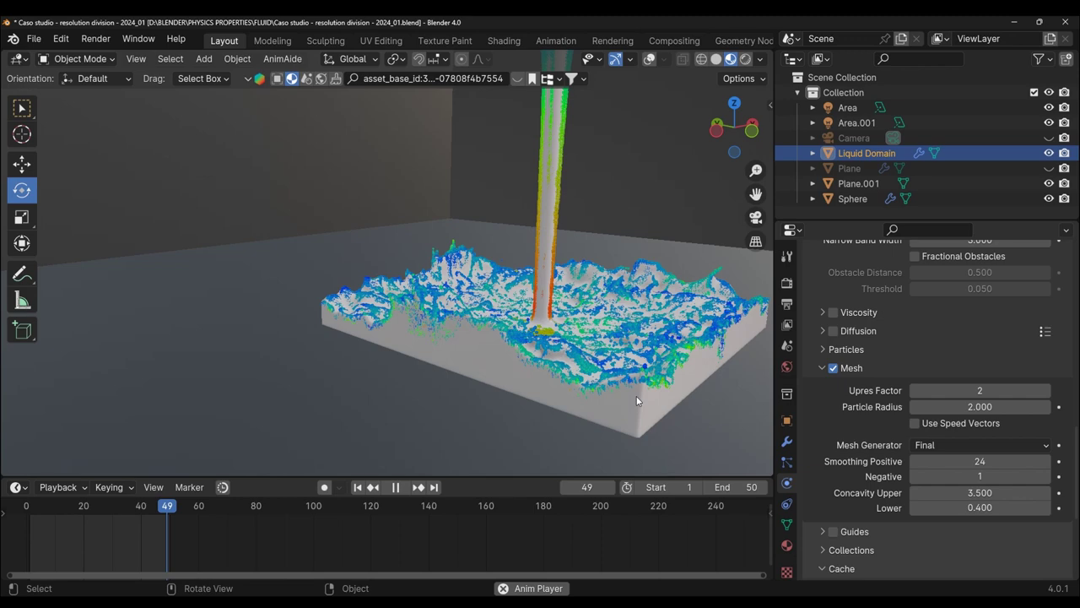
- Inspect the 150-division pour in rendered shading, then stop and rewind to frame 1
{"action": "middle_click_drag", "start_coordinate": [637, 401], "coordinate": [498, 437]}
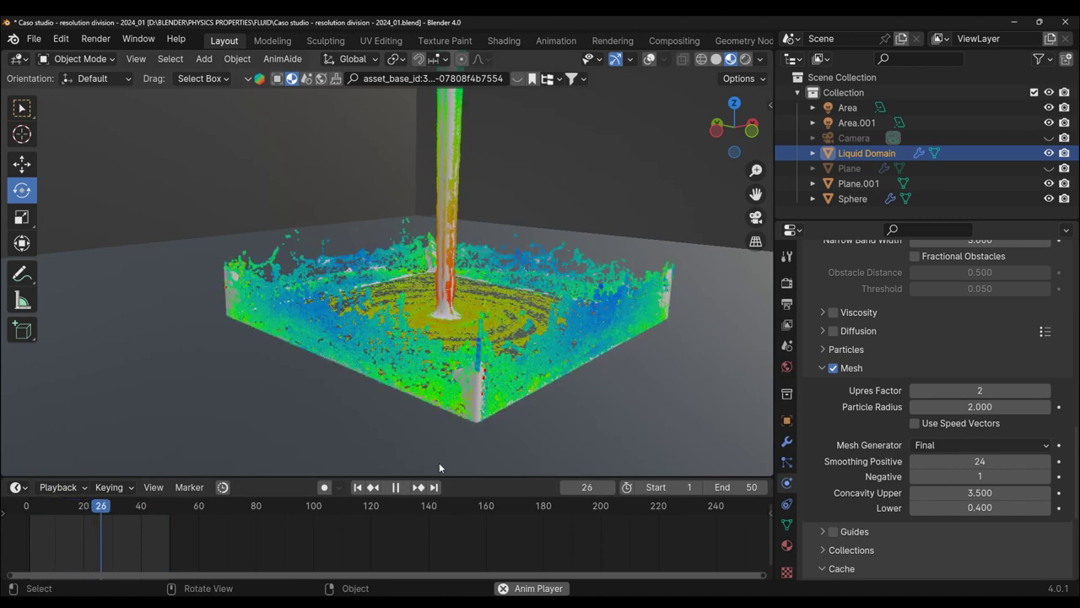
{"action": "left_click", "coordinate": [396, 487]}
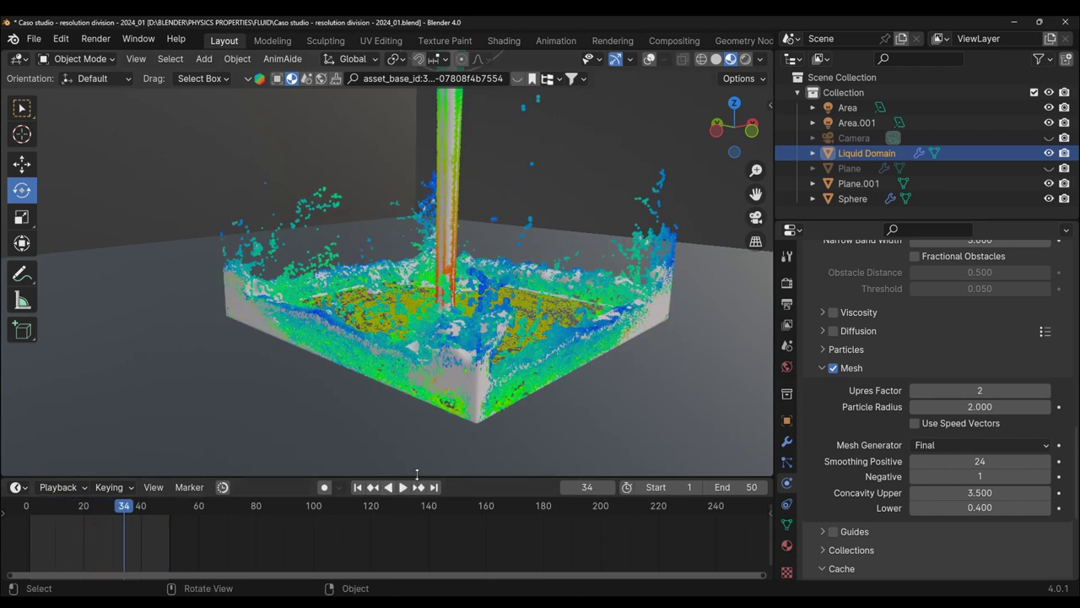
{"action": "mouse_move", "coordinate": [689, 181]}
{"action": "middle_mouse_down"}
{"action": "mouse_move", "coordinate": [474, 369]}
{"action": "mouse_move", "coordinate": [483, 367]}
{"action": "middle_mouse_up"}
{"action": "key", "text": "z"}
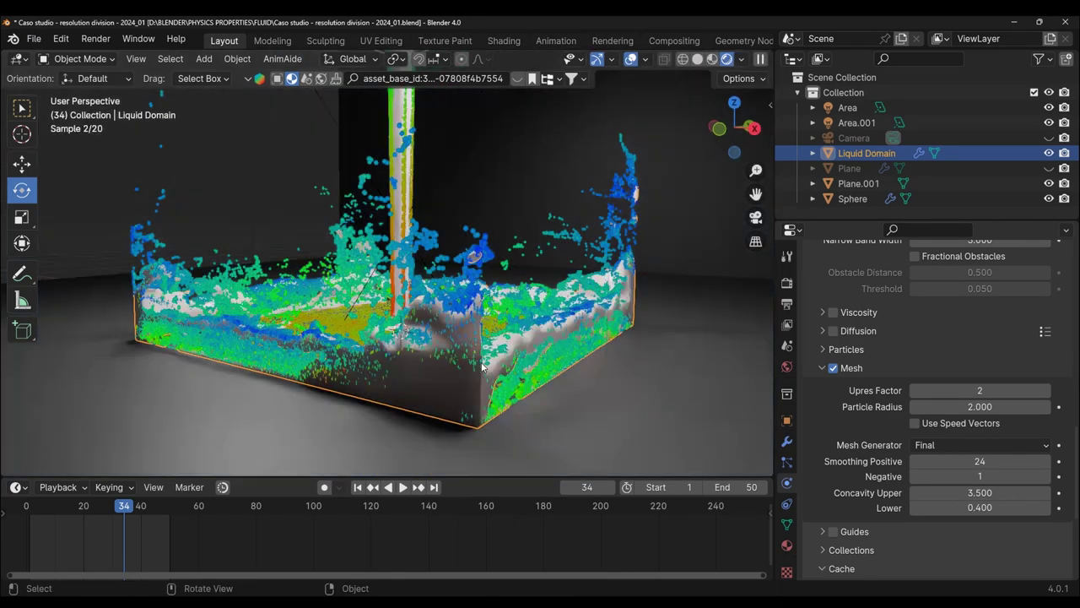
{"action": "key", "text": "space"}
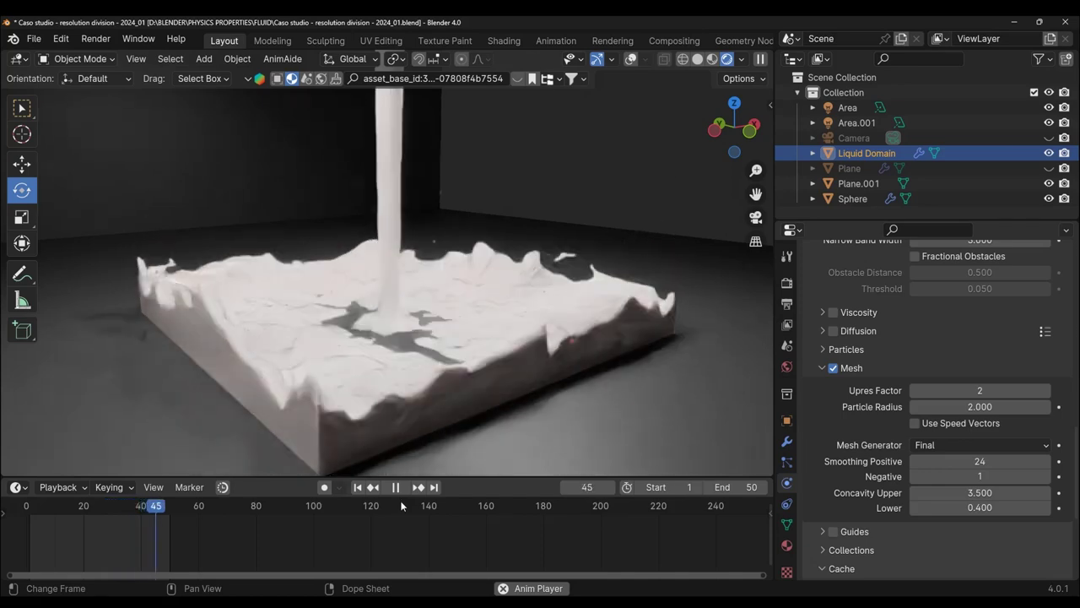
{"action": "key", "text": "Escape"}
{"action": "key", "text": "shift+Left"}
- Replay the 150-division simulation from the start twice, ending back at frame 1
{"action": "scroll", "coordinate": [937, 396], "scroll_direction": "up", "scroll_amount": 10}
{"action": "scroll", "coordinate": [979, 396], "scroll_direction": "down", "scroll_amount": 2}
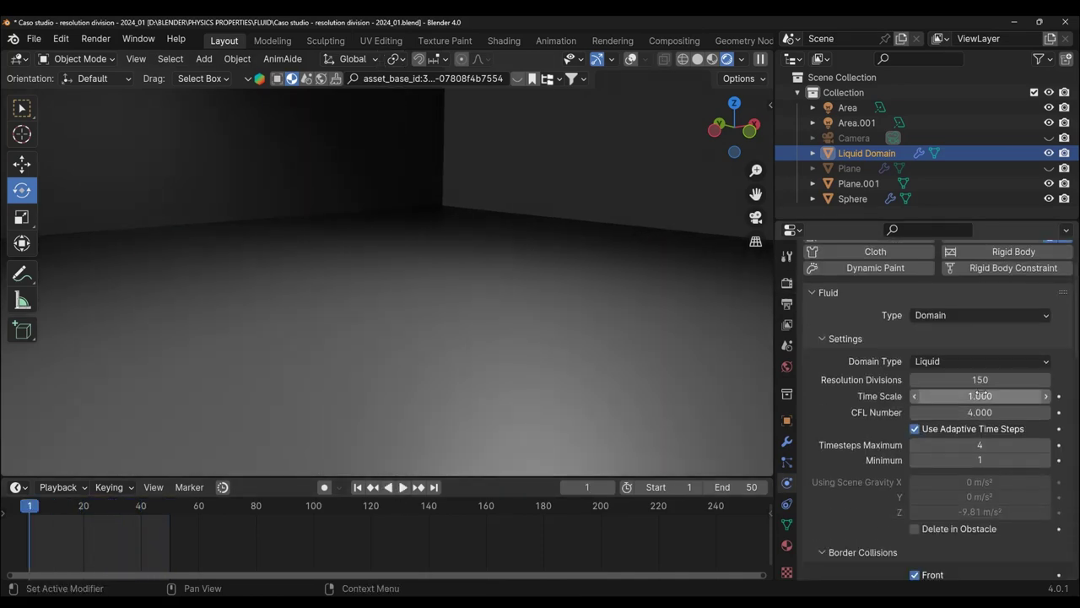
{"action": "left_click", "coordinate": [403, 487]}
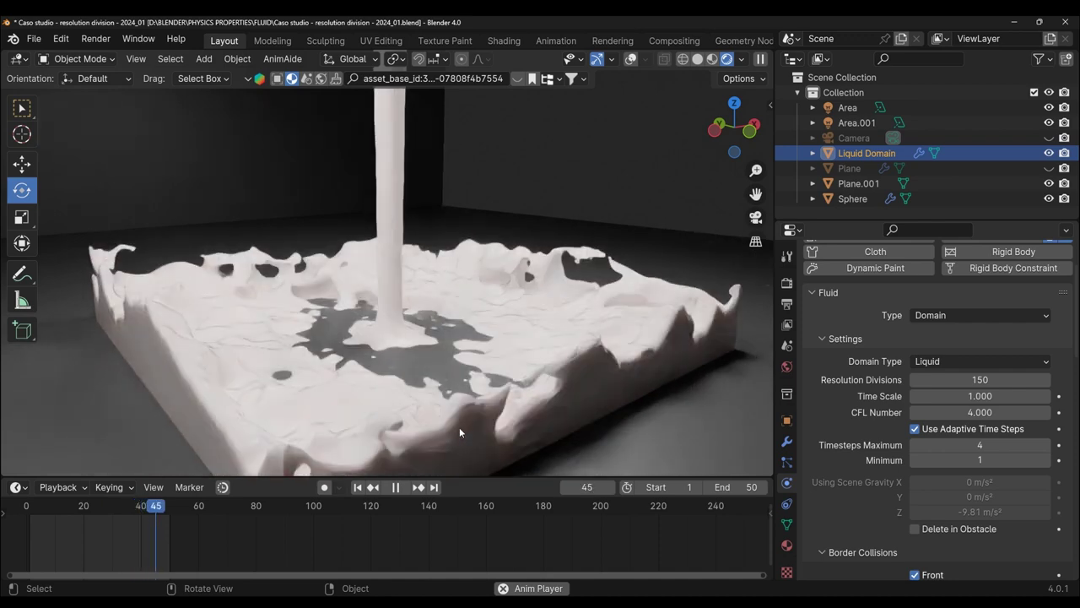
{"action": "key", "text": "space"}
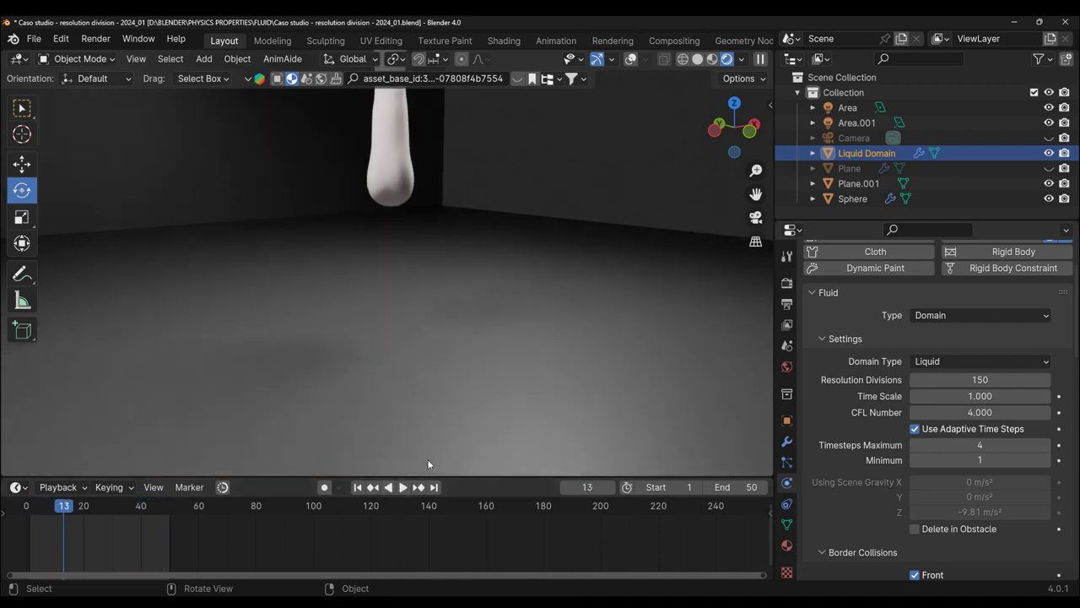
{"action": "left_click", "coordinate": [400, 488]}
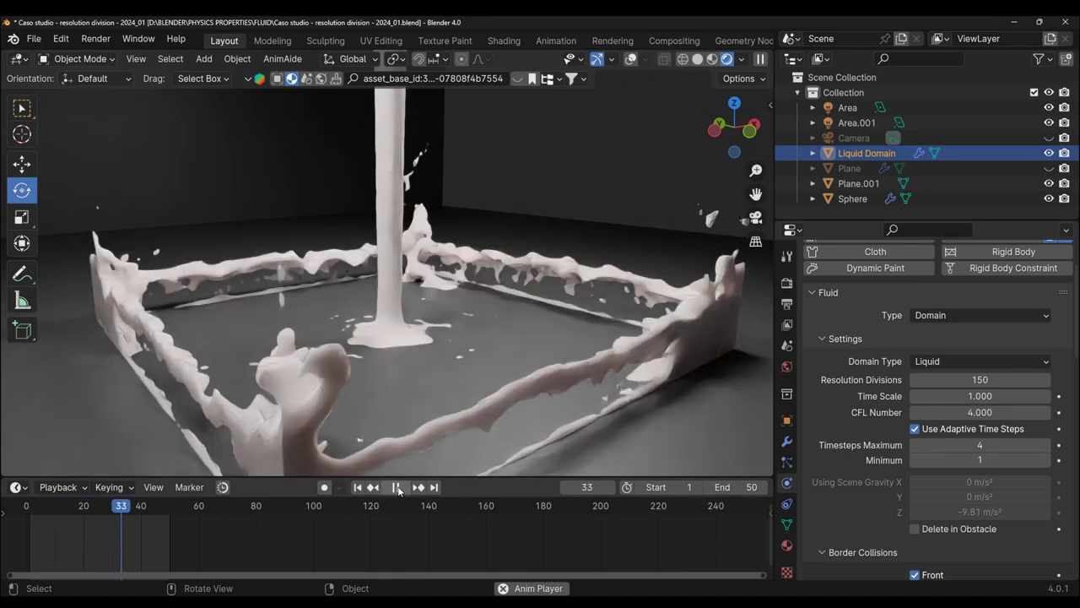
{"action": "key", "text": "space"}
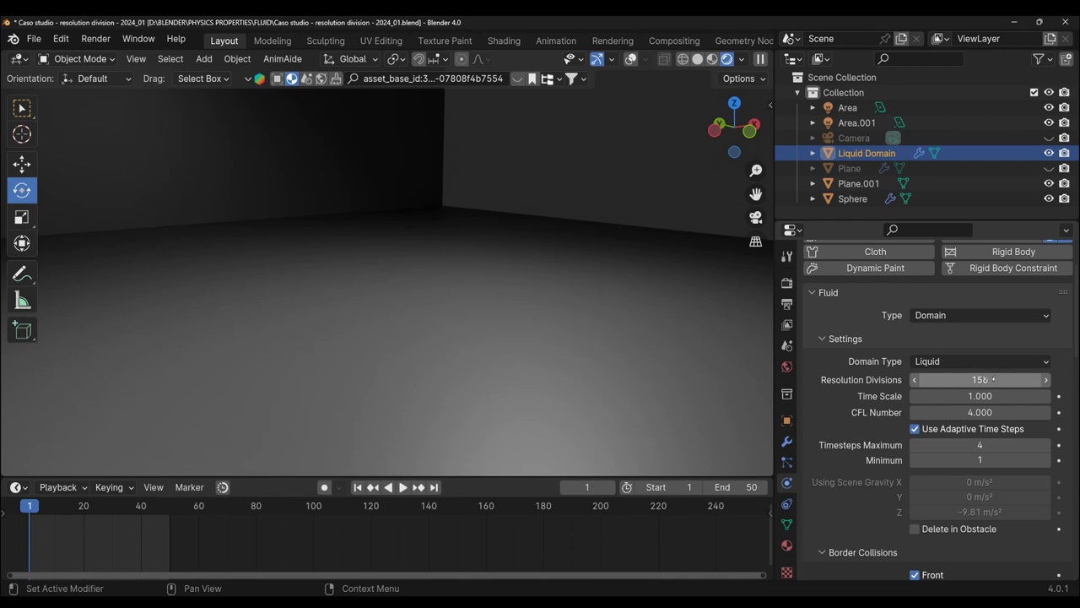
- Set mesh Smoothing Positive to 30 and Concavity Upper to 1, then play the simulation
{"action": "scroll", "coordinate": [992, 385], "scroll_direction": "down", "scroll_amount": 5}
{"action": "scroll", "coordinate": [989, 385], "scroll_direction": "down", "scroll_amount": 4}
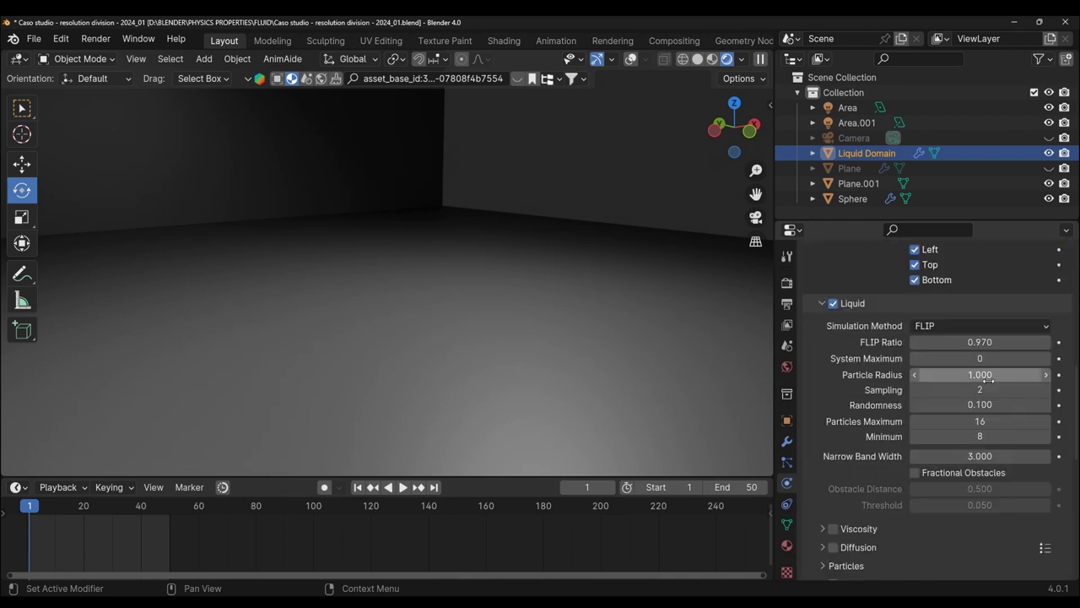
{"action": "scroll", "coordinate": [988, 381], "scroll_direction": "down", "scroll_amount": 2}
{"action": "scroll", "coordinate": [988, 386], "scroll_direction": "down", "scroll_amount": 3}
{"action": "scroll", "coordinate": [988, 386], "scroll_direction": "down", "scroll_amount": 3}
{"action": "left_click", "coordinate": [983, 430]}
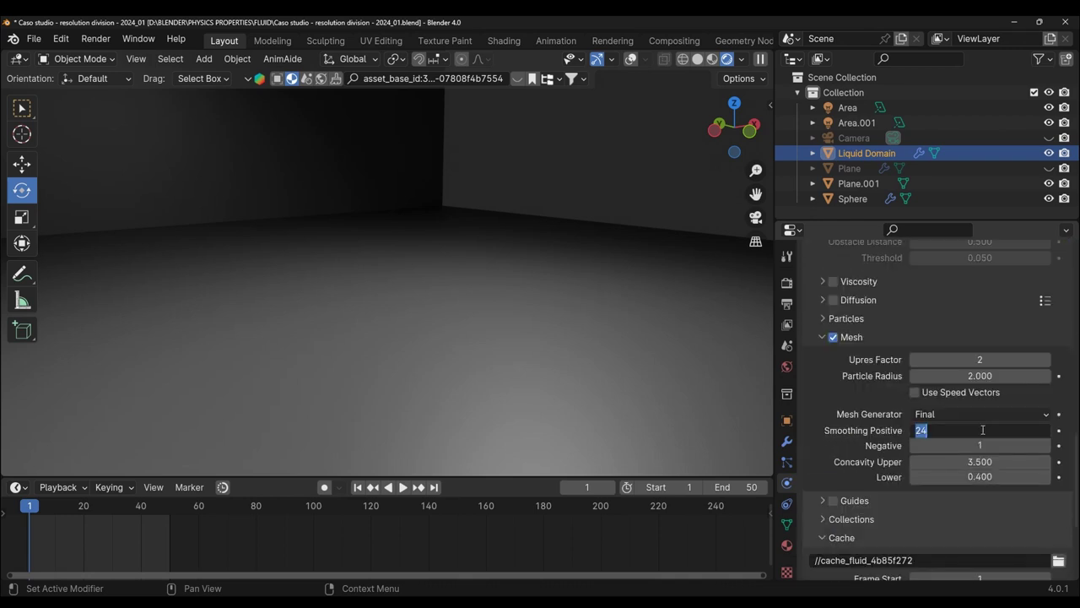
{"action": "type", "text": "30"}
{"action": "key", "text": "Return"}
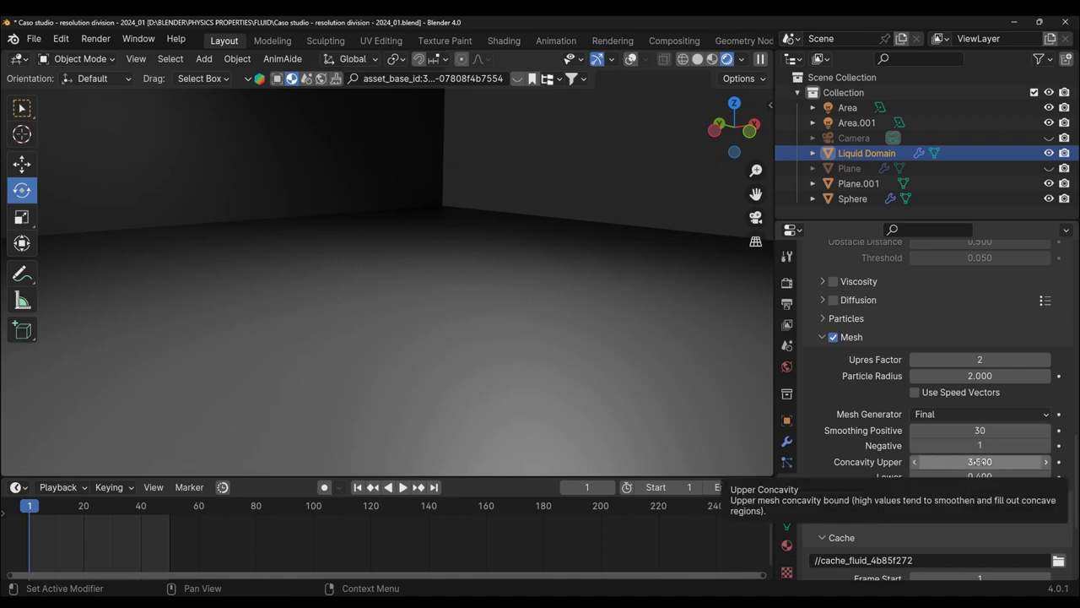
{"action": "left_click", "coordinate": [979, 462]}
{"action": "type", "text": "1"}
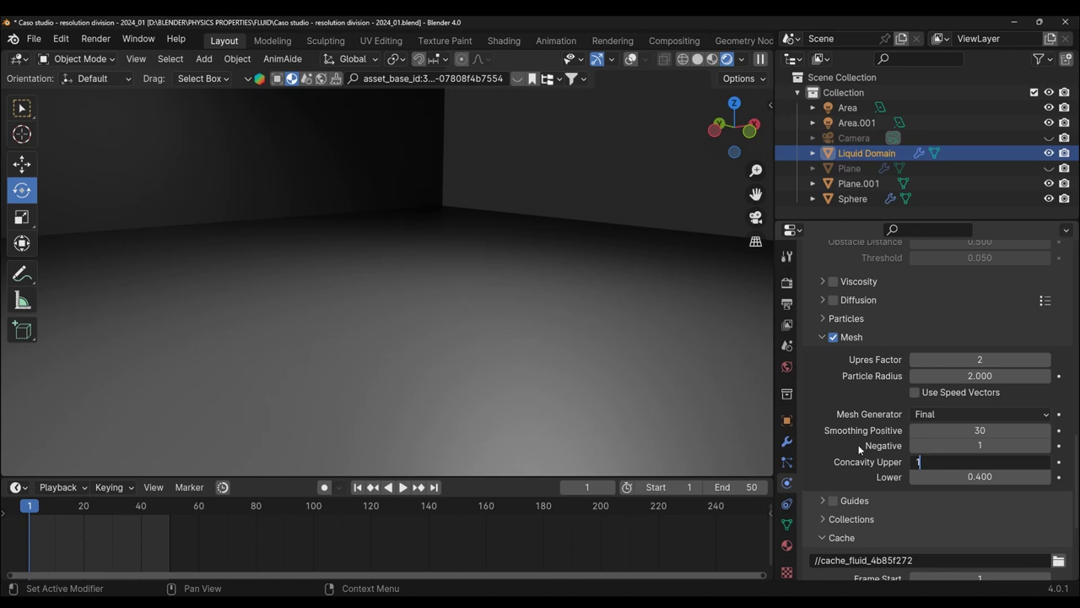
{"action": "key", "text": "Return"}
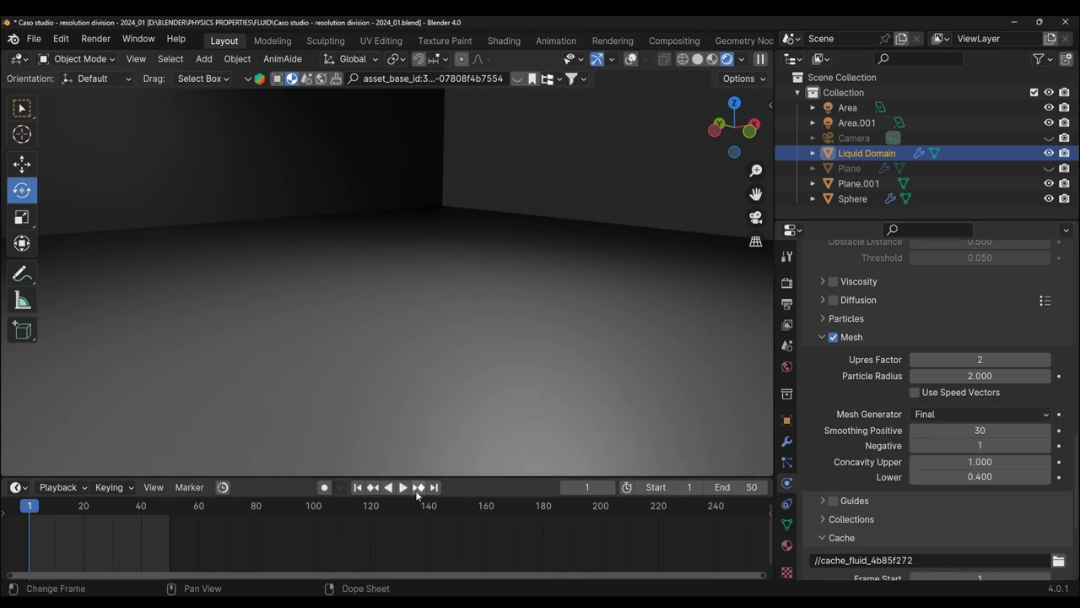
{"action": "left_click", "coordinate": [403, 488]}
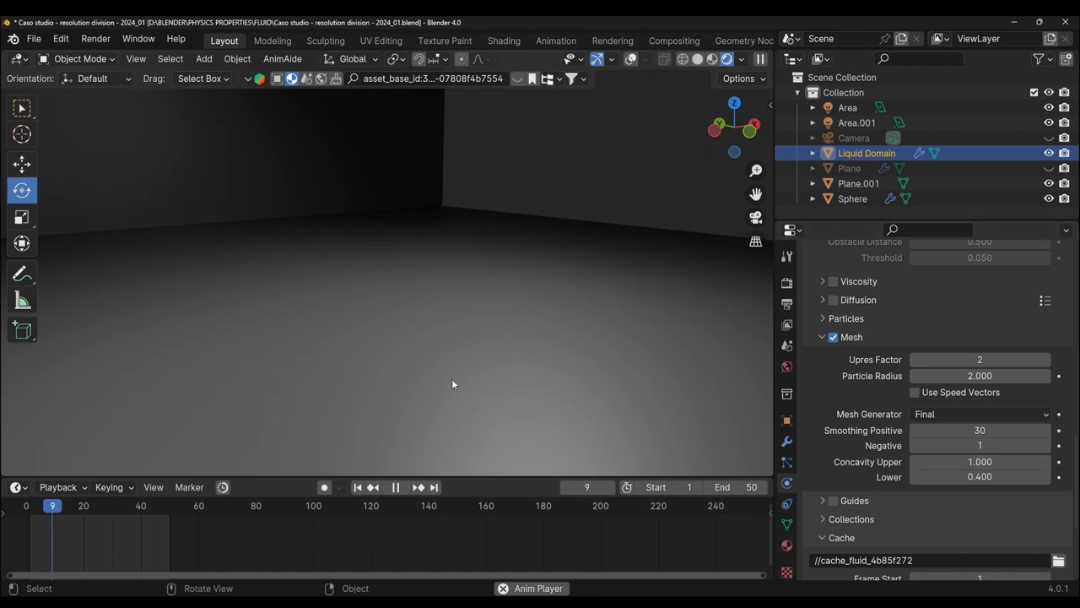
- Stop playback at frame 13 and orbit around the sphere and fluid column in rendered shading
{"action": "key", "text": "z"}
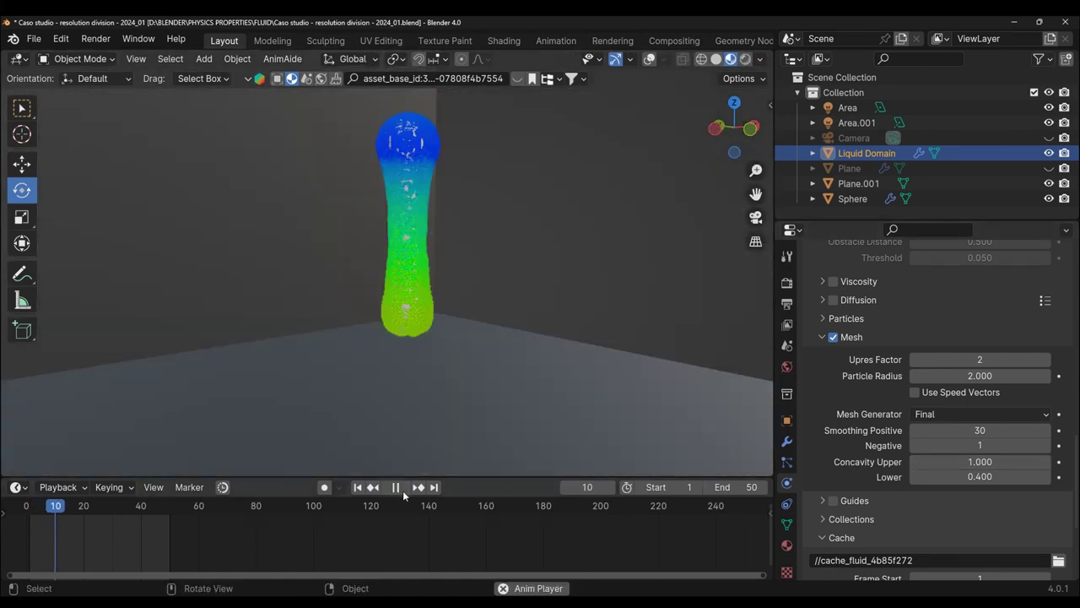
{"action": "key", "text": "space"}
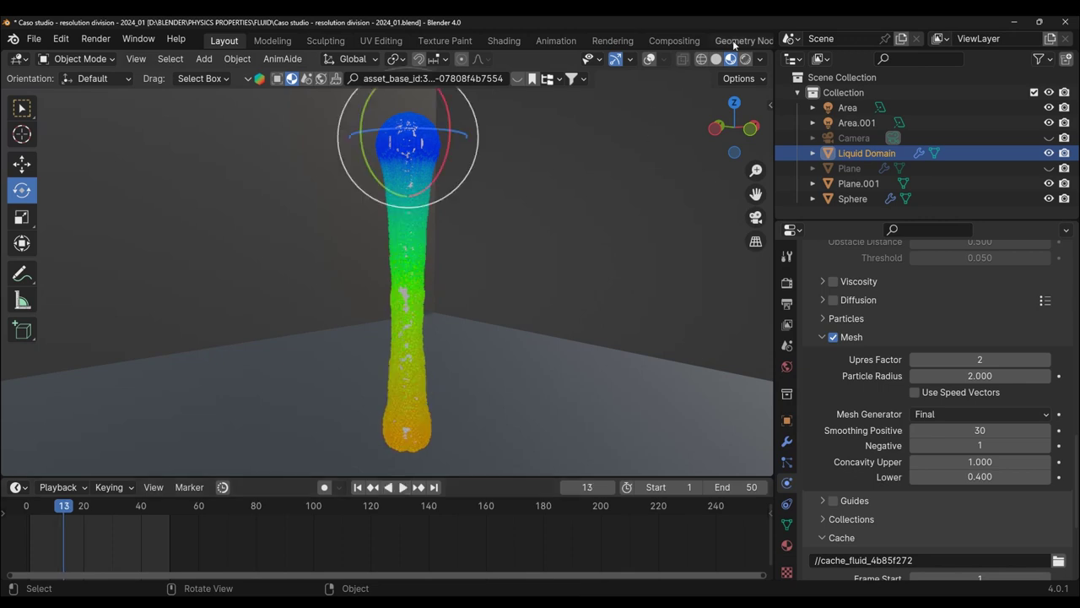
{"action": "left_click", "coordinate": [746, 58]}
{"action": "mouse_move", "coordinate": [506, 321]}
{"action": "middle_mouse_down"}
{"action": "mouse_move", "coordinate": [477, 310]}
{"action": "mouse_move", "coordinate": [459, 342]}
{"action": "middle_mouse_up"}
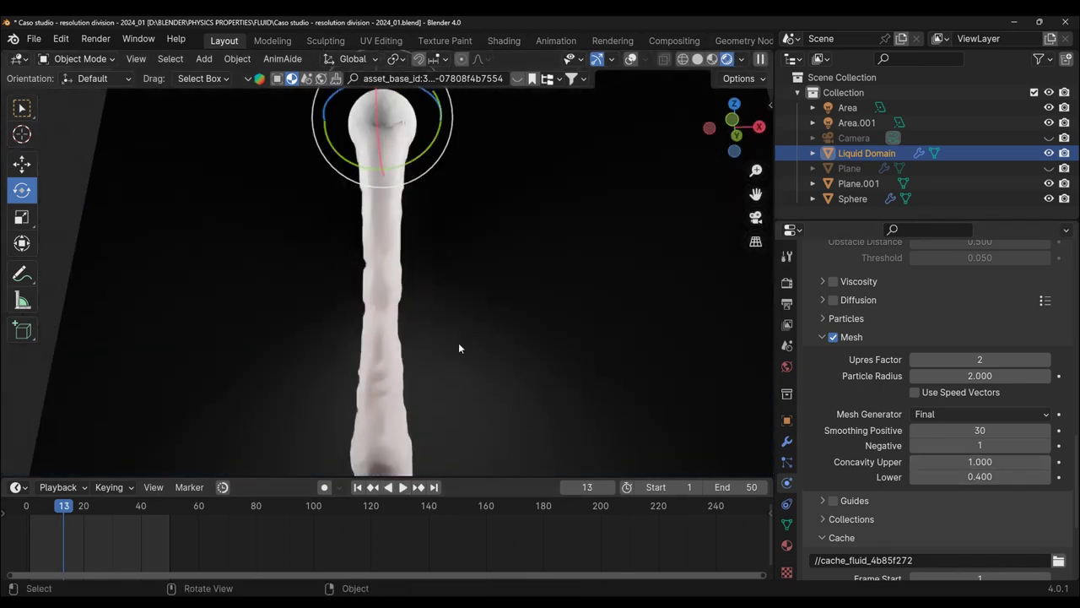
{"action": "middle_click_drag", "start_coordinate": [420, 380], "coordinate": [511, 365]}
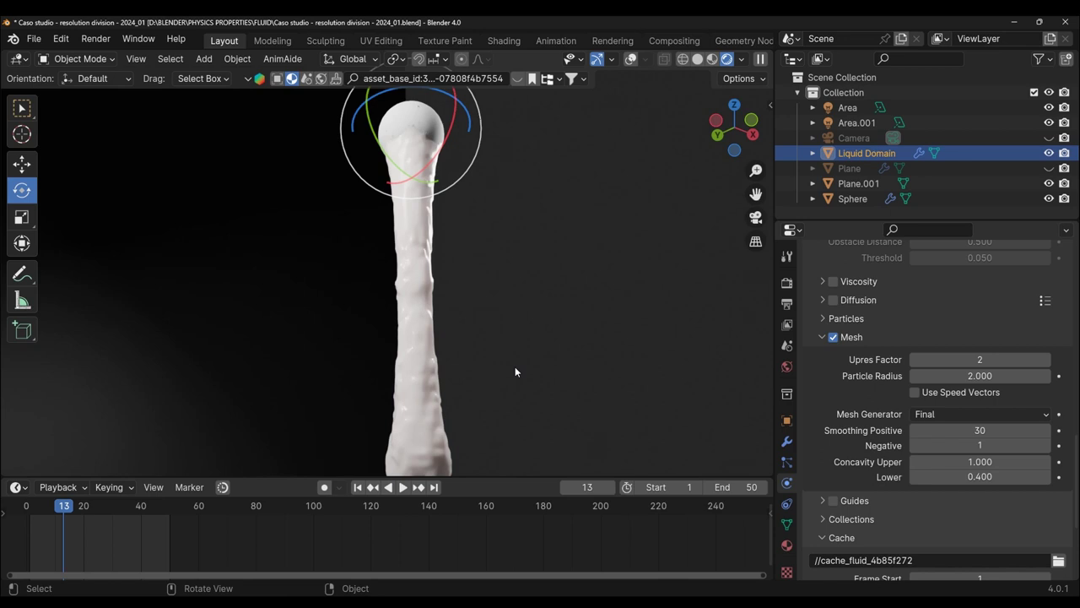
{"action": "middle_click_drag", "start_coordinate": [513, 369], "coordinate": [459, 388]}
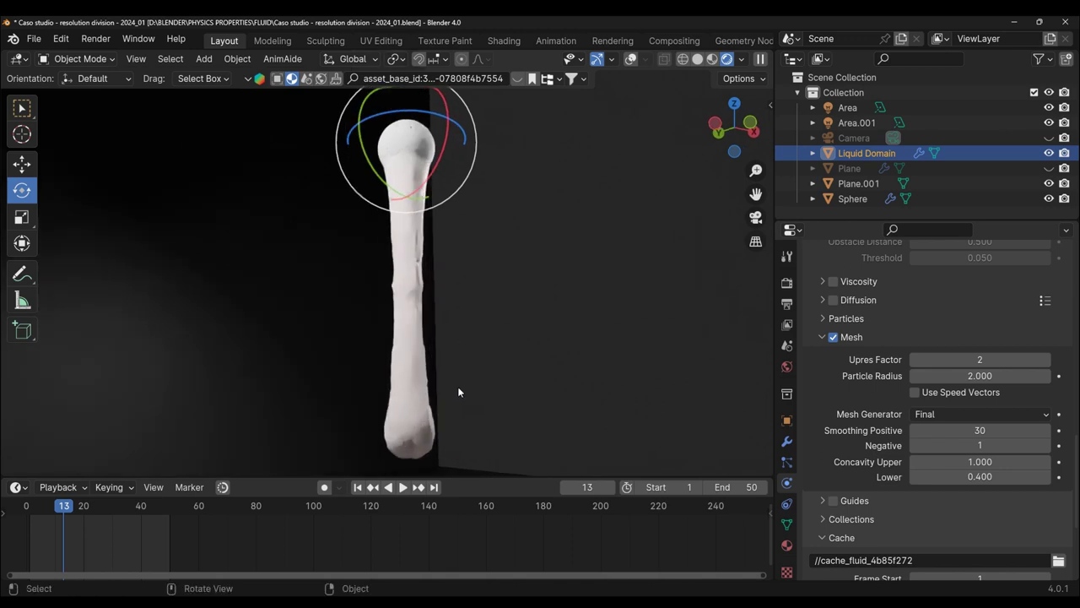
- Raise the domain's Concavity Upper to 5
{"action": "left_click", "coordinate": [980, 462]}
{"action": "type", "text": "5"}
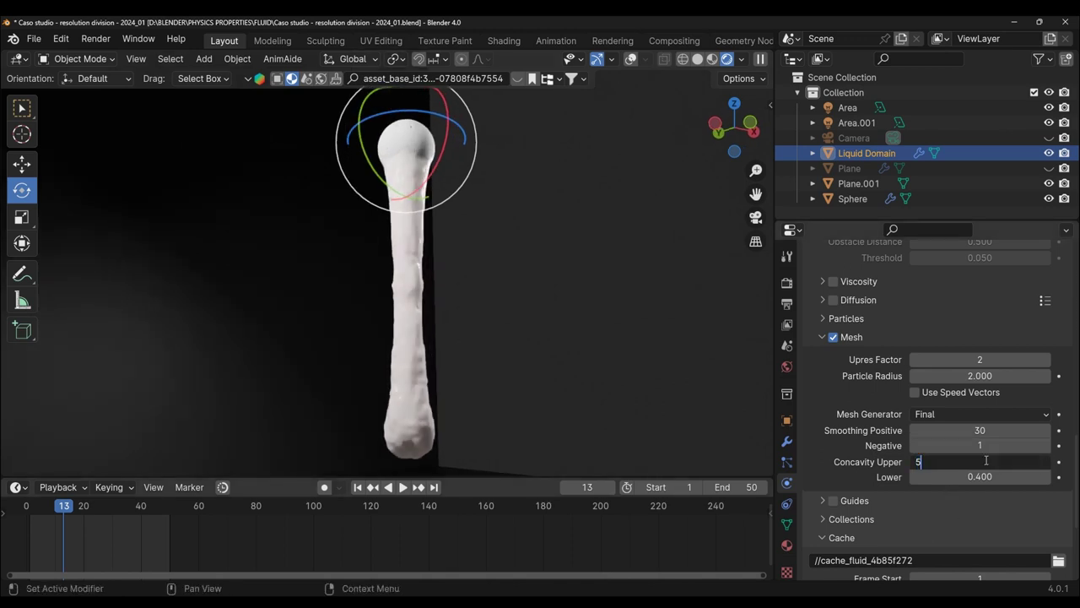
{"action": "key", "text": "Return"}
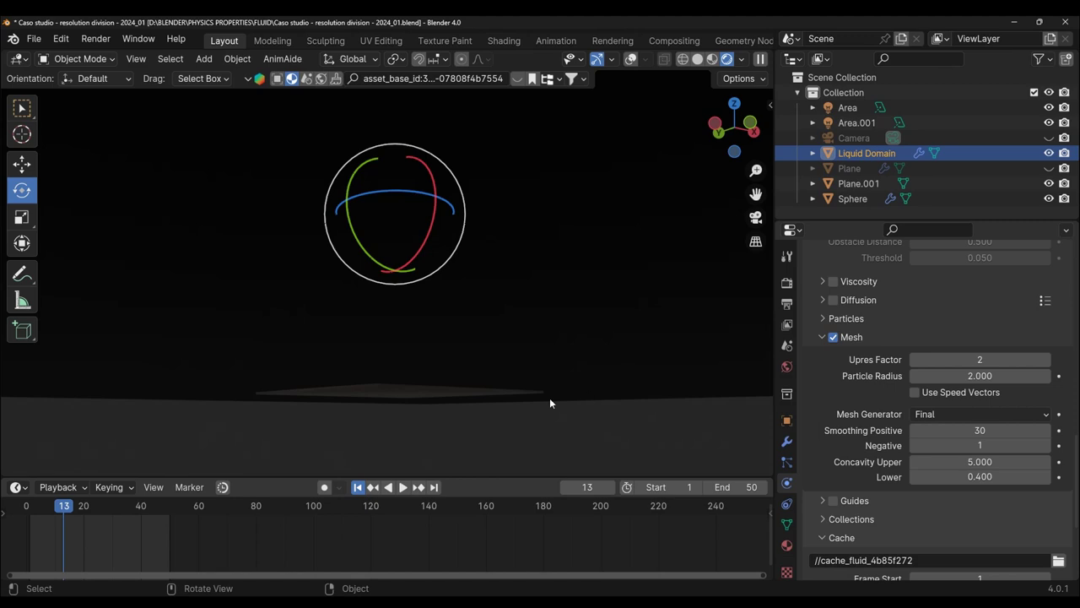
- Rewind to frame 1 and save the blend file via File > Save
{"action": "key", "text": "shift+Left"}
{"action": "scroll", "coordinate": [1023, 389], "scroll_direction": "up", "scroll_amount": 12}
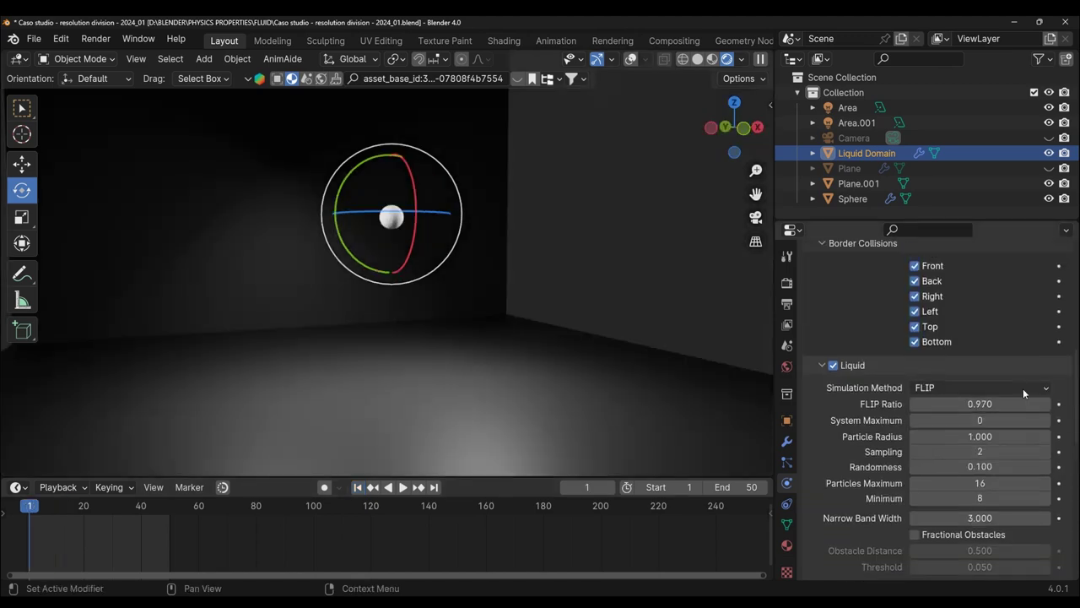
{"action": "left_click", "coordinate": [33, 39]}
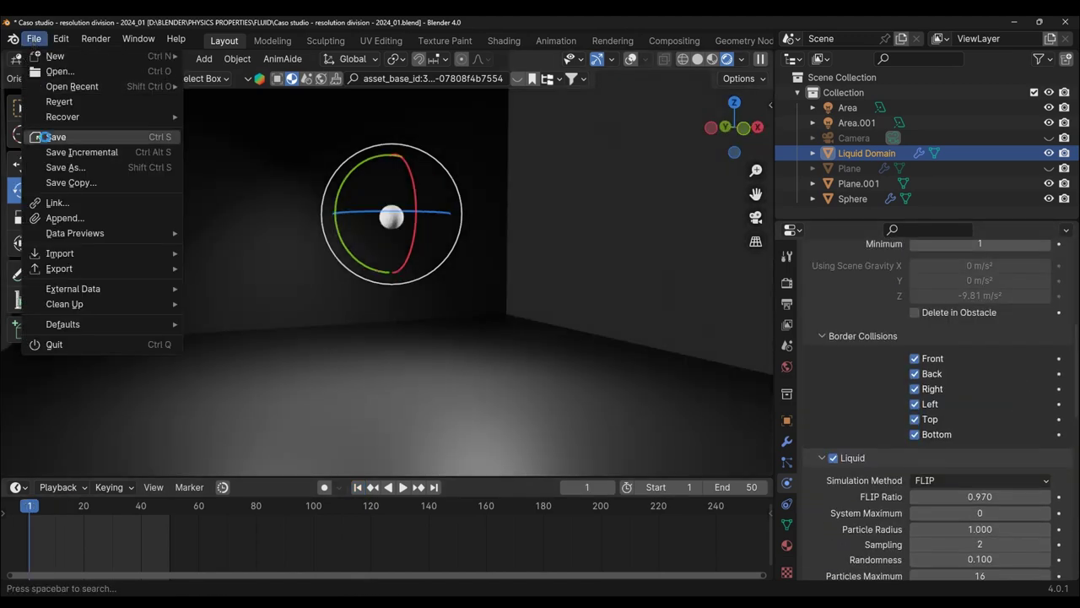
{"action": "left_click", "coordinate": [44, 139]}
- Increase the domain's Resolution Divisions from 150 to 200
{"action": "scroll", "coordinate": [1000, 413], "scroll_direction": "up", "scroll_amount": 7}
{"action": "left_click", "coordinate": [985, 411]}
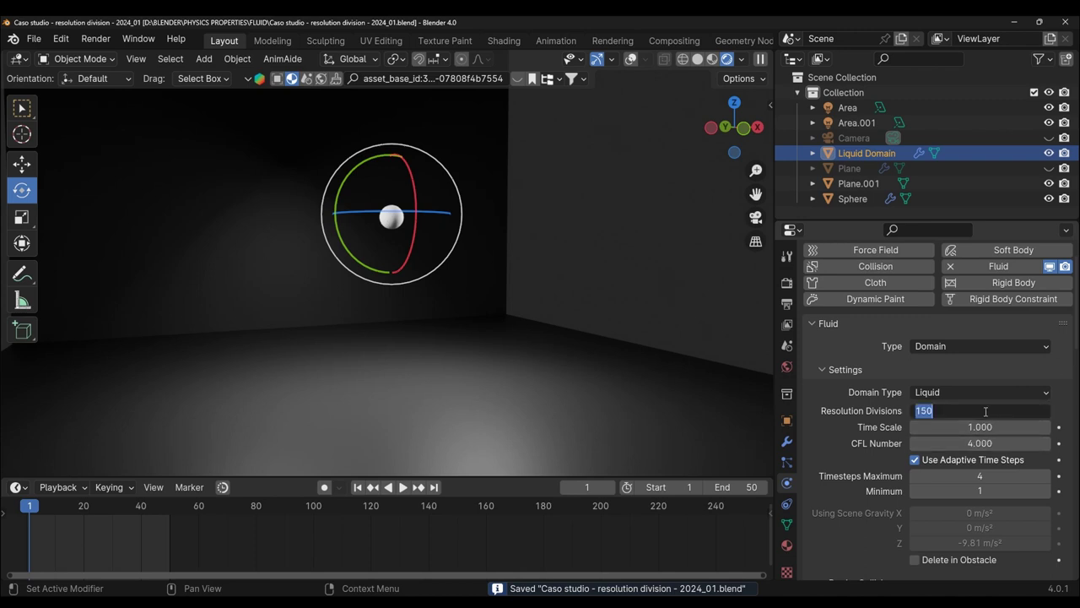
{"action": "type", "text": "200"}
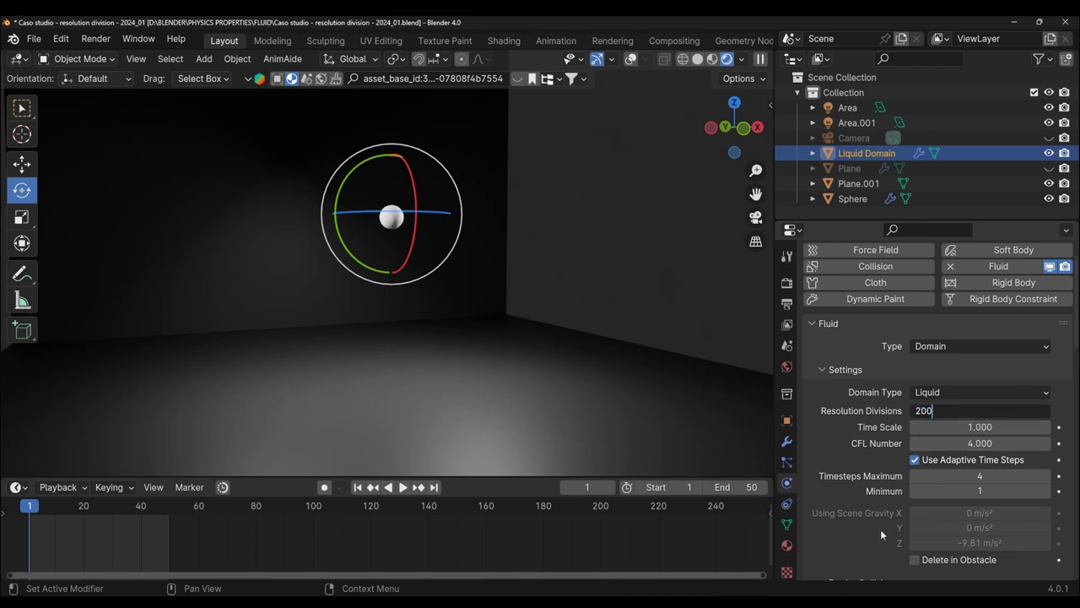
{"action": "key", "text": "Return"}
- Switch to material preview and play the 200-division pour, restarting it once
{"action": "key", "text": "z"}
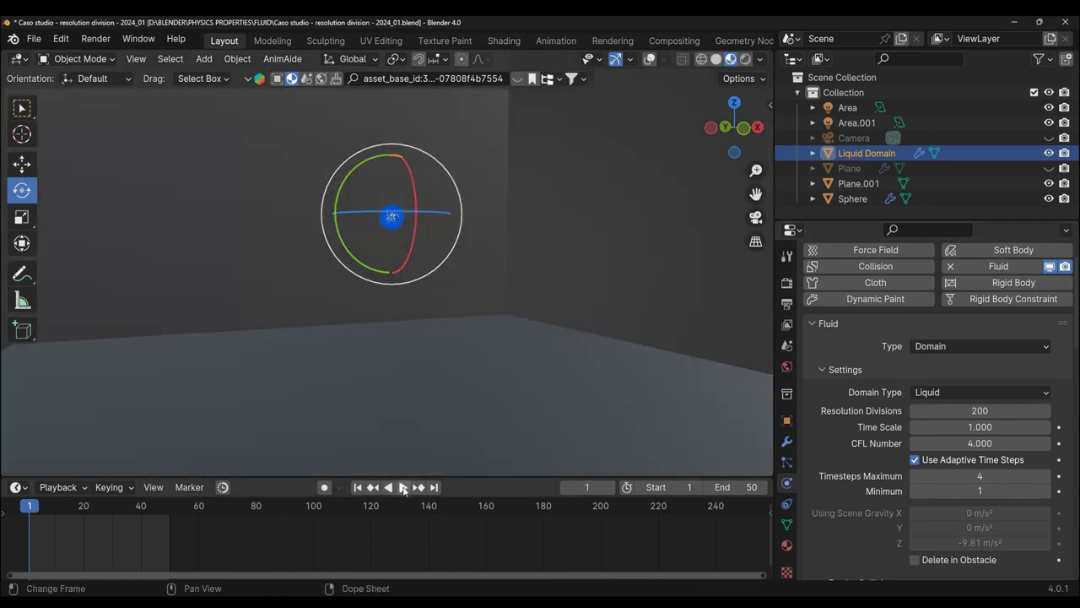
{"action": "left_click", "coordinate": [403, 487]}
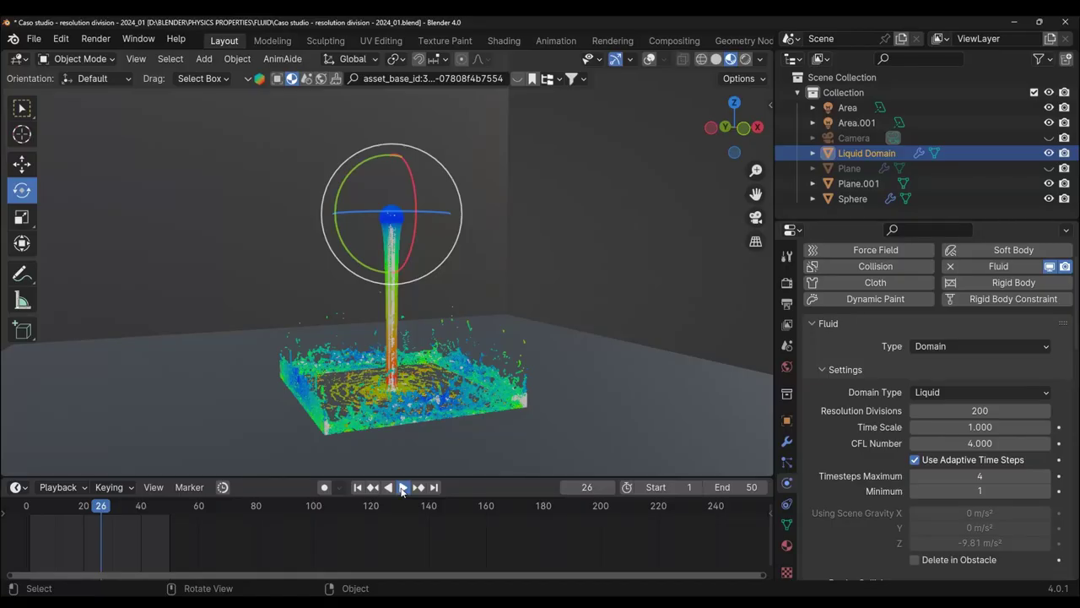
{"action": "left_click", "coordinate": [400, 487]}
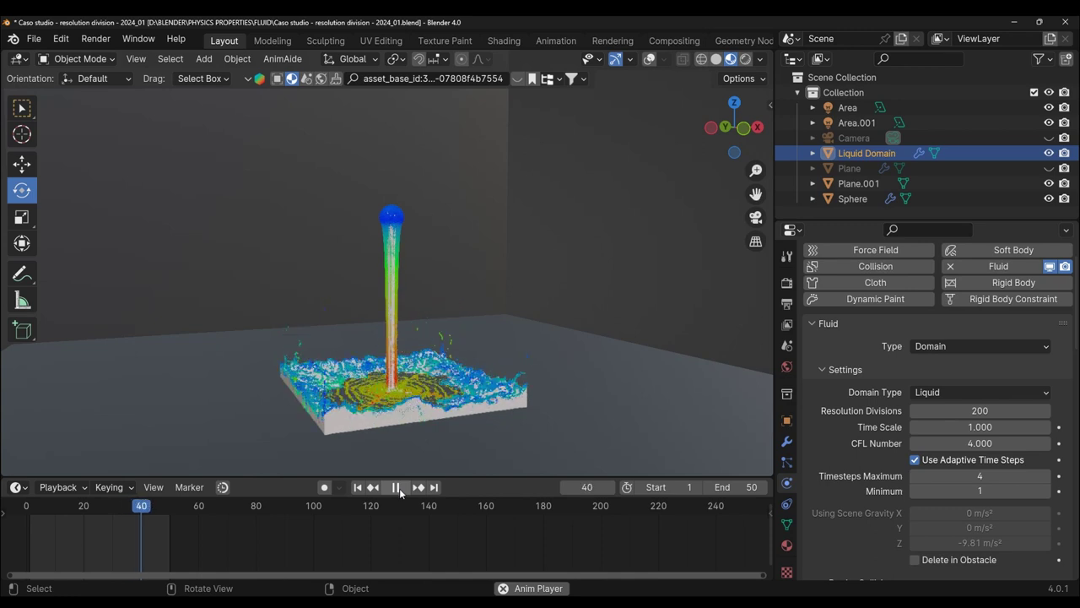
- Pause at frame 43 and orbit to a low frontal view of the fluid
{"action": "left_click", "coordinate": [396, 494]}
{"action": "mouse_move", "coordinate": [628, 369]}
{"action": "middle_mouse_down"}
{"action": "mouse_move", "coordinate": [612, 314]}
{"action": "mouse_move", "coordinate": [545, 341]}
{"action": "mouse_move", "coordinate": [438, 425]}
{"action": "middle_mouse_up"}
{"action": "scroll", "coordinate": [545, 341], "scroll_direction": "up", "scroll_amount": 3}
{"action": "scroll", "coordinate": [592, 349], "scroll_direction": "up", "scroll_amount": 3}
{"action": "scroll", "coordinate": [591, 349], "scroll_direction": "up", "scroll_amount": 5}
{"action": "scroll", "coordinate": [552, 320], "scroll_direction": "down", "scroll_amount": 8}
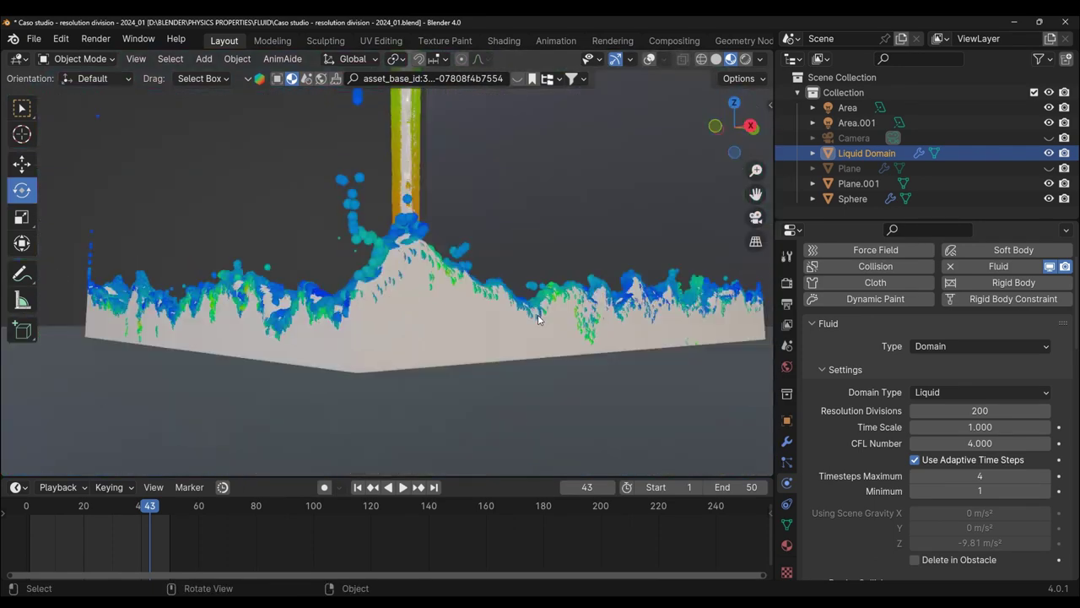
- Resume playback and zoom out to watch the pool spread across the floor
{"action": "left_click", "coordinate": [403, 494]}
{"action": "scroll", "coordinate": [981, 446], "scroll_direction": "down", "scroll_amount": 1}
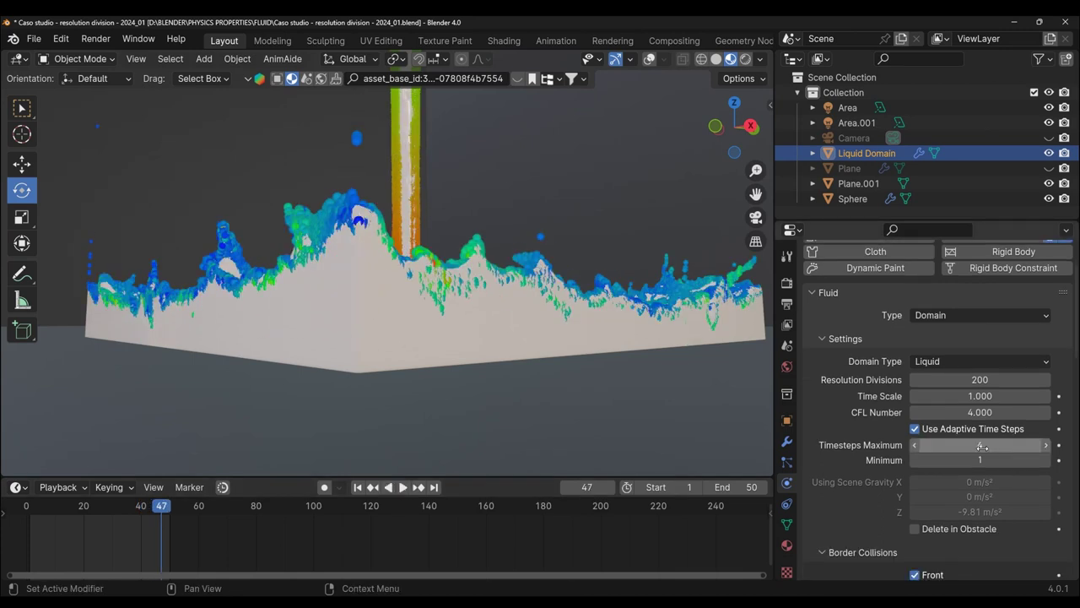
{"action": "scroll", "coordinate": [981, 446], "scroll_direction": "down", "scroll_amount": 3}
{"action": "scroll", "coordinate": [981, 446], "scroll_direction": "down", "scroll_amount": 3}
{"action": "scroll", "coordinate": [981, 446], "scroll_direction": "down", "scroll_amount": 4}
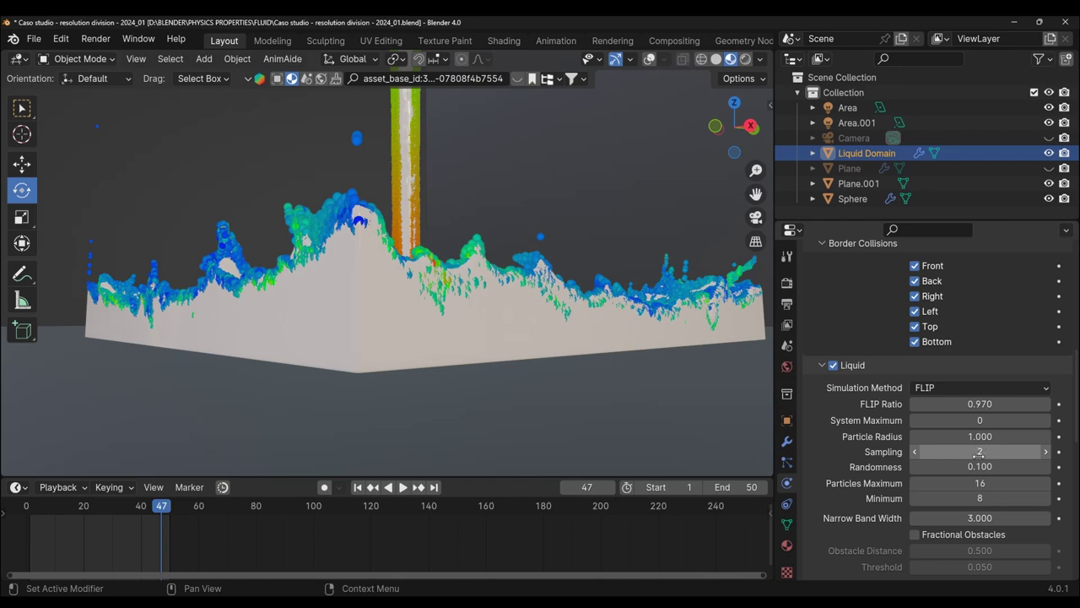
{"action": "scroll", "coordinate": [971, 473], "scroll_direction": "down", "scroll_amount": 5}
{"action": "scroll", "coordinate": [956, 495], "scroll_direction": "down", "scroll_amount": 4}
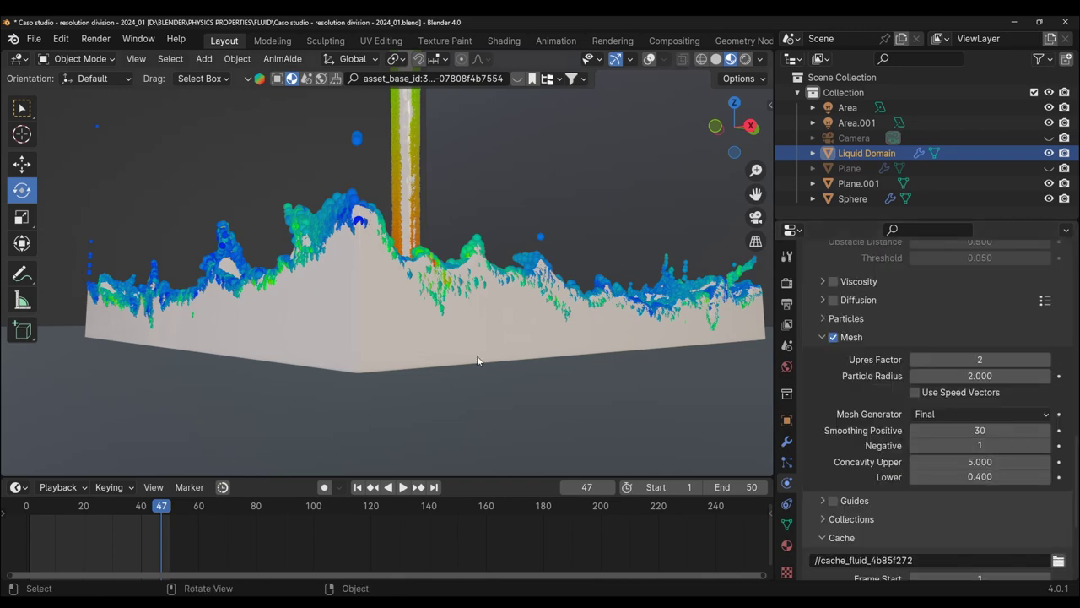
{"action": "middle_click_drag", "start_coordinate": [551, 345], "coordinate": [638, 146]}
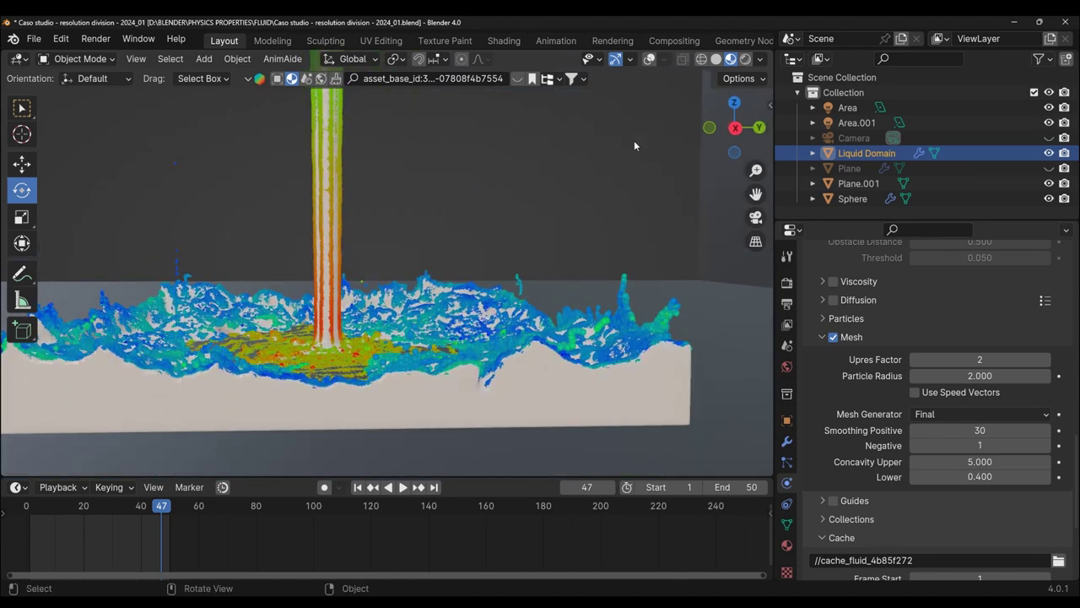
- Switch to rendered shading, play from a corner view, then pause at frame 46 and orbit the pool
{"action": "left_click", "coordinate": [745, 59]}
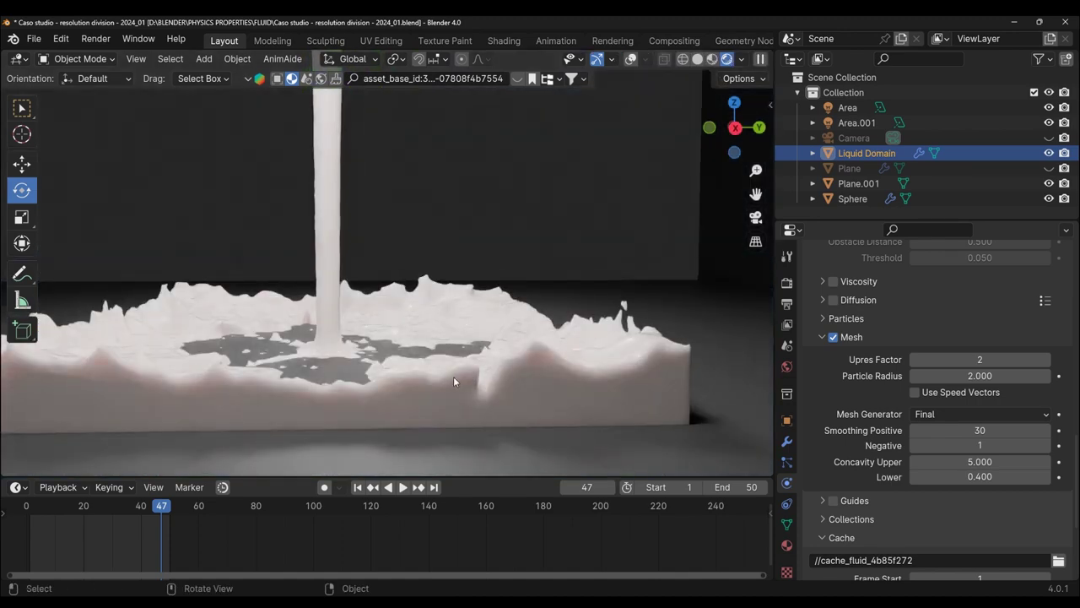
{"action": "mouse_move", "coordinate": [454, 381]}
{"action": "middle_mouse_down"}
{"action": "mouse_move", "coordinate": [529, 376]}
{"action": "mouse_move", "coordinate": [405, 422]}
{"action": "middle_mouse_up"}
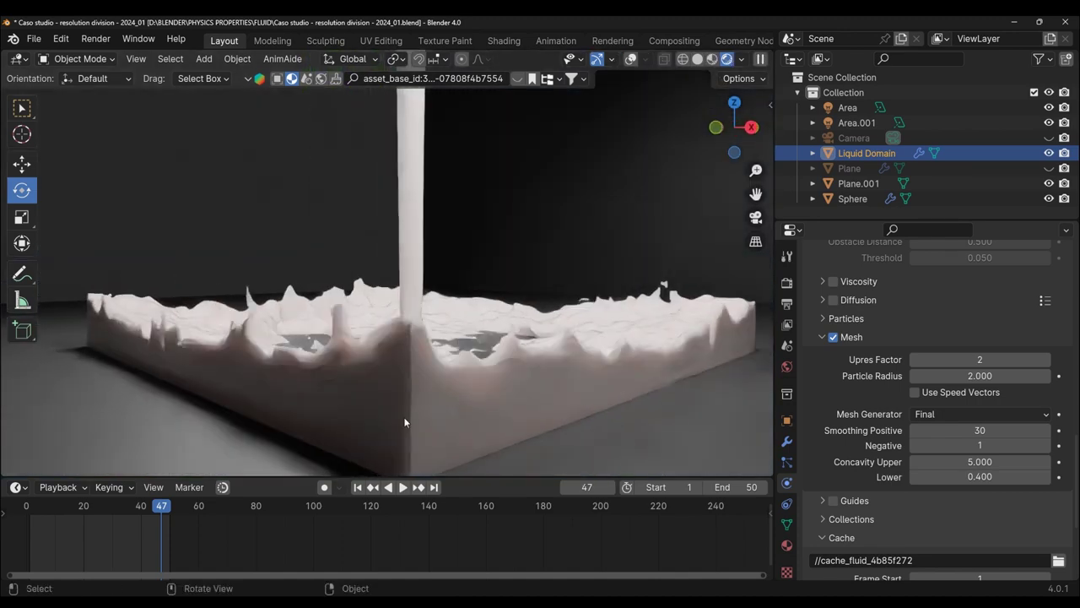
{"action": "left_click", "coordinate": [402, 487]}
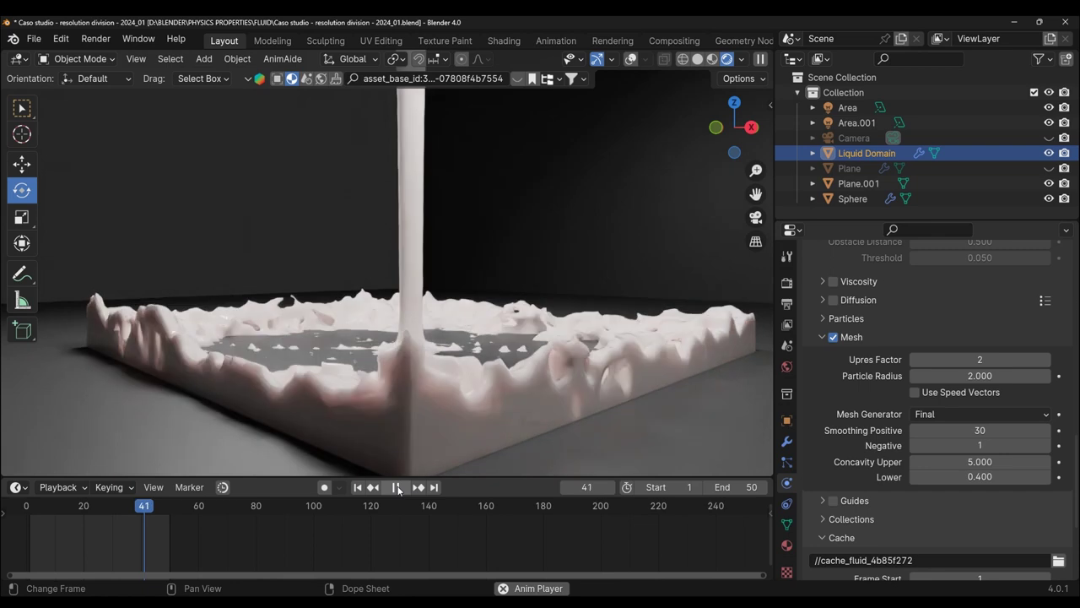
{"action": "left_click", "coordinate": [397, 487]}
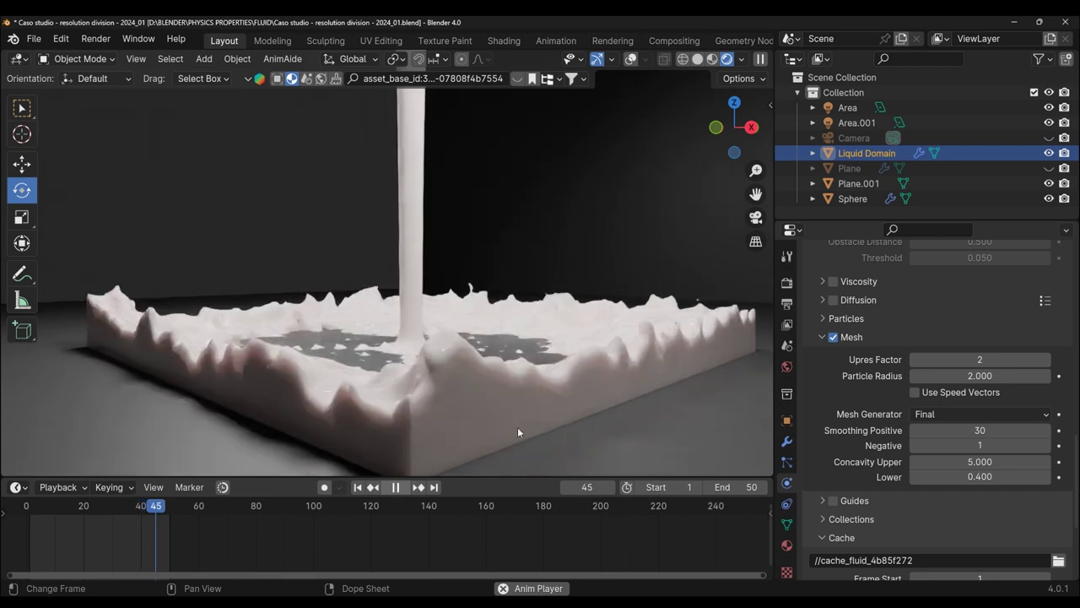
{"action": "mouse_move", "coordinate": [517, 426]}
{"action": "middle_mouse_down"}
{"action": "mouse_move", "coordinate": [525, 416]}
{"action": "mouse_move", "coordinate": [495, 396]}
{"action": "middle_mouse_up"}
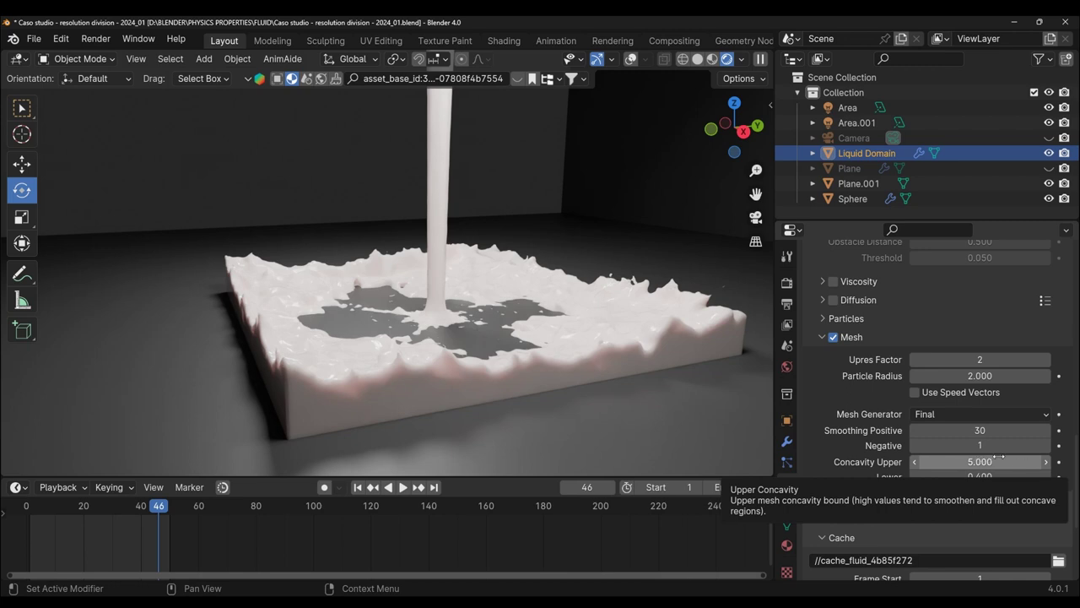
- Replay the 200-division simulation from the early frames and pause it at frame 34
{"action": "scroll", "coordinate": [965, 478], "scroll_direction": "up", "scroll_amount": 5}
{"action": "scroll", "coordinate": [965, 479], "scroll_direction": "up", "scroll_amount": 3}
{"action": "scroll", "coordinate": [965, 479], "scroll_direction": "down", "scroll_amount": 3}
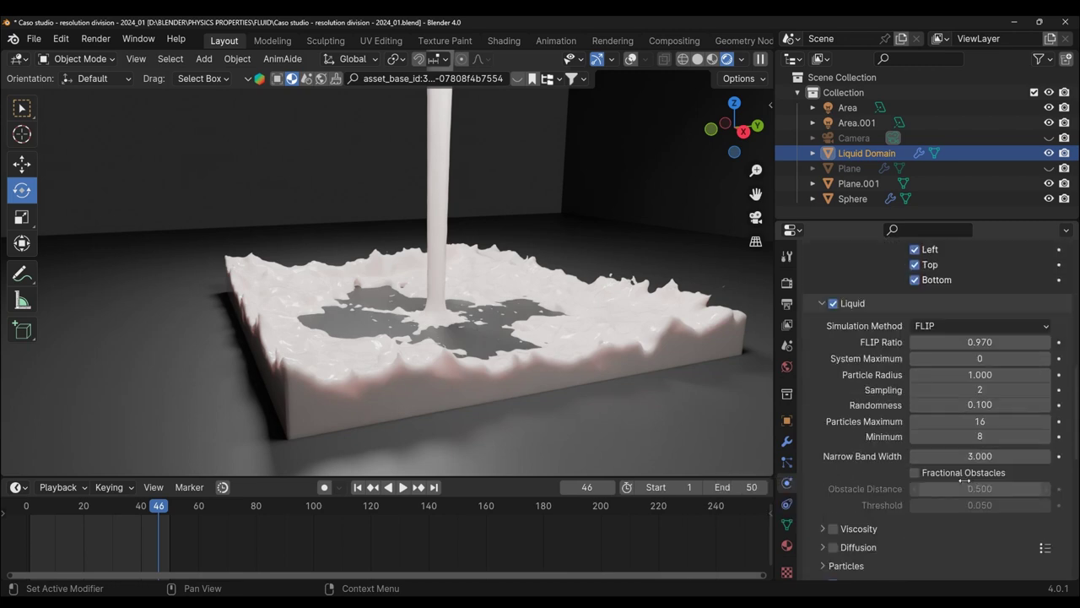
{"action": "scroll", "coordinate": [965, 480], "scroll_direction": "down", "scroll_amount": 4}
{"action": "scroll", "coordinate": [967, 485], "scroll_direction": "down", "scroll_amount": 3}
{"action": "scroll", "coordinate": [964, 486], "scroll_direction": "down", "scroll_amount": 1}
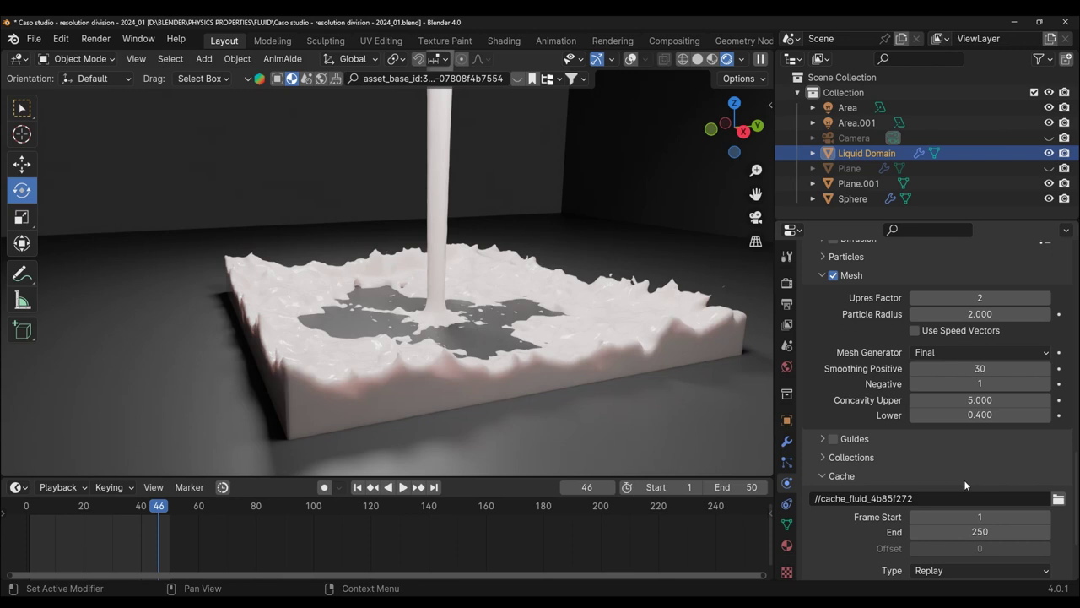
{"action": "scroll", "coordinate": [964, 480], "scroll_direction": "down", "scroll_amount": 1}
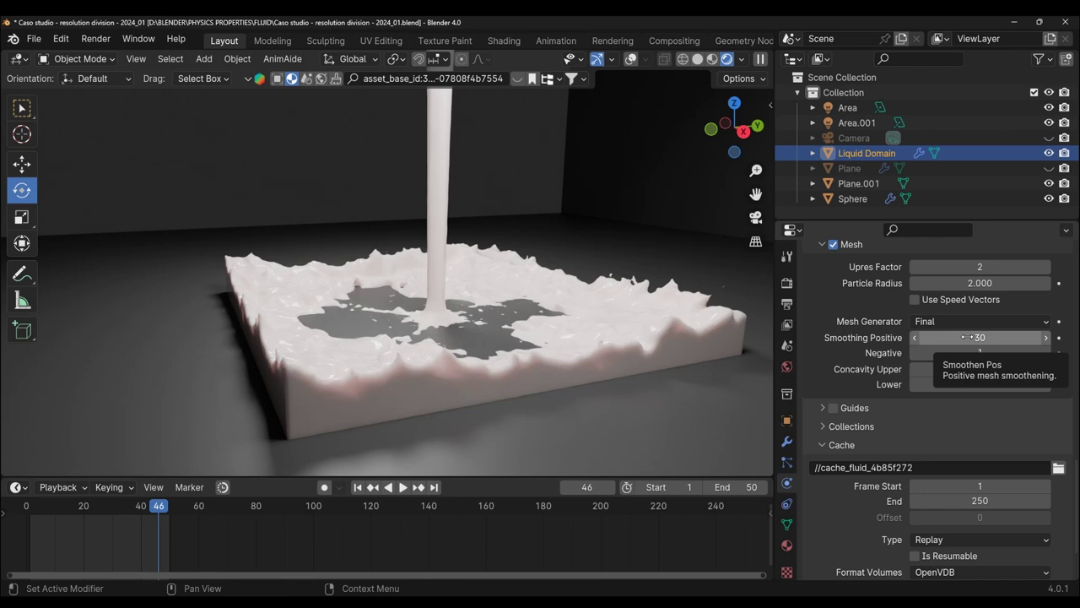
{"action": "left_click", "coordinate": [401, 488]}
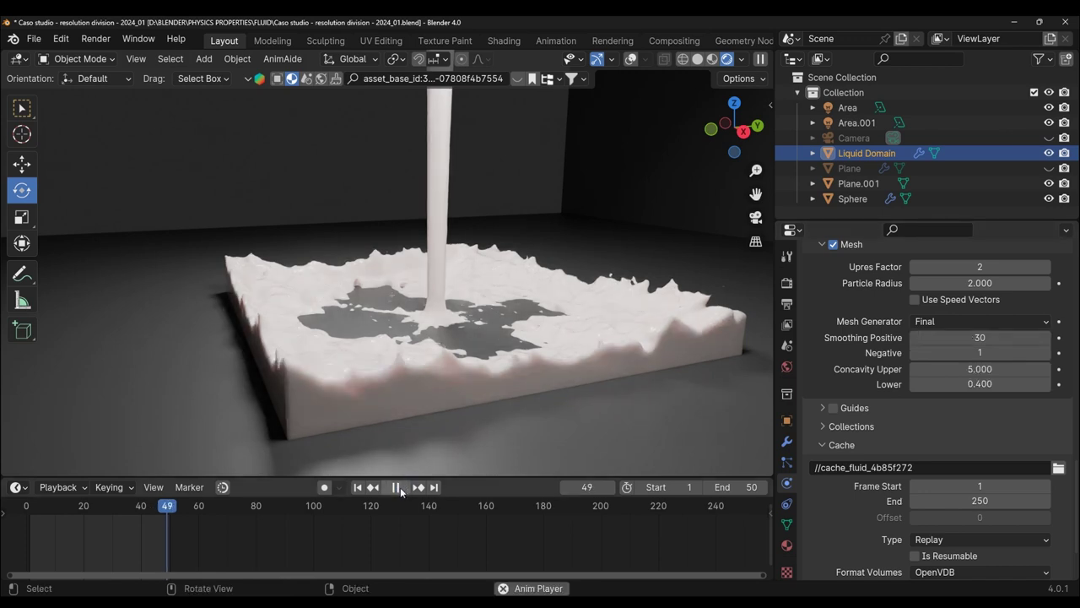
{"action": "left_click", "coordinate": [401, 490]}
{"action": "left_click", "coordinate": [401, 489]}
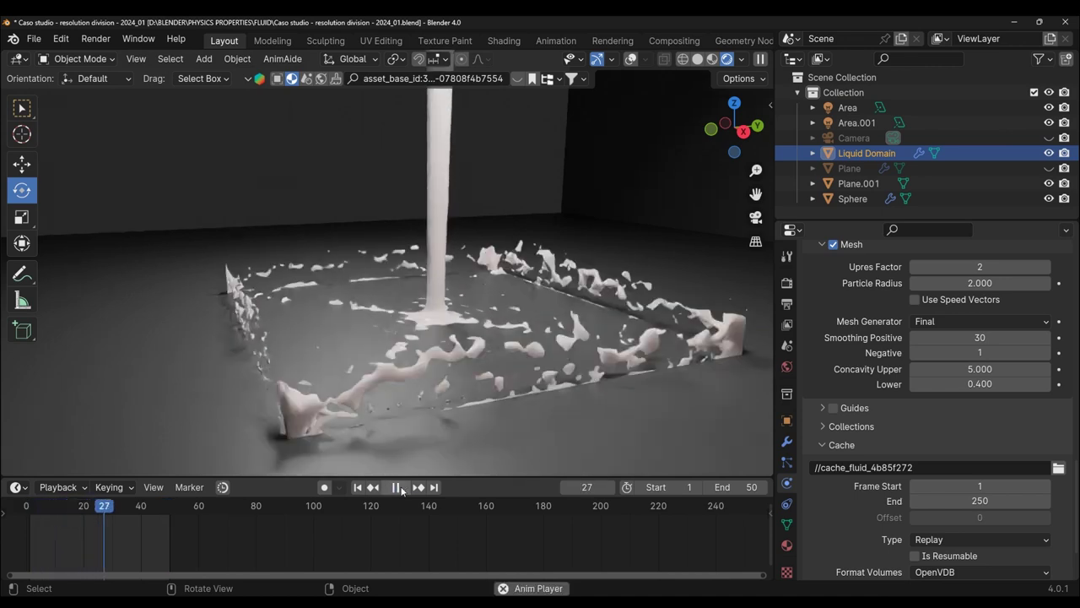
{"action": "left_click", "coordinate": [402, 489]}
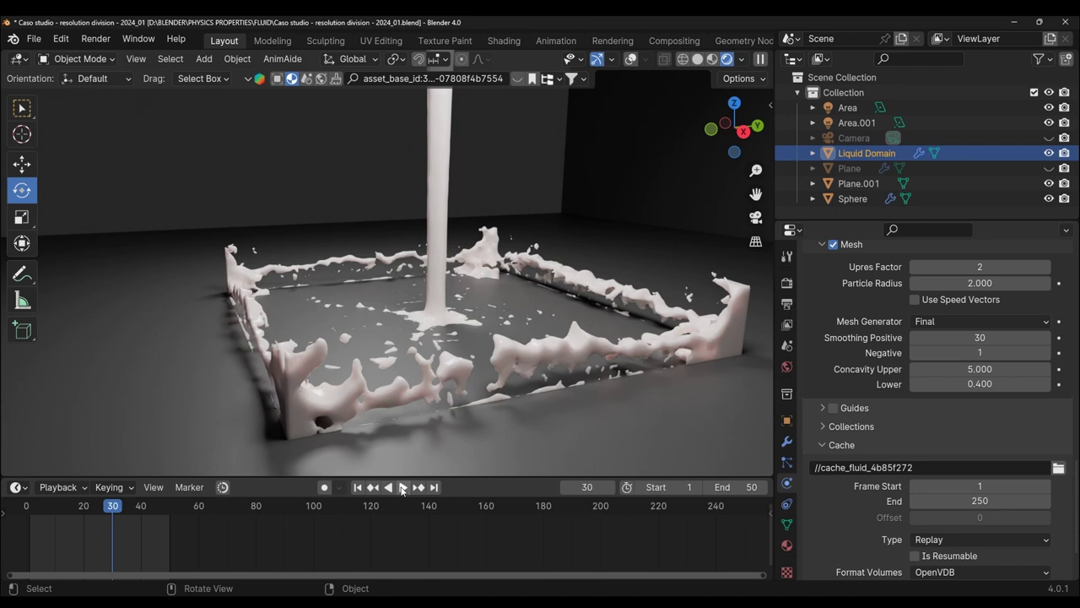
{"action": "left_click", "coordinate": [403, 488]}
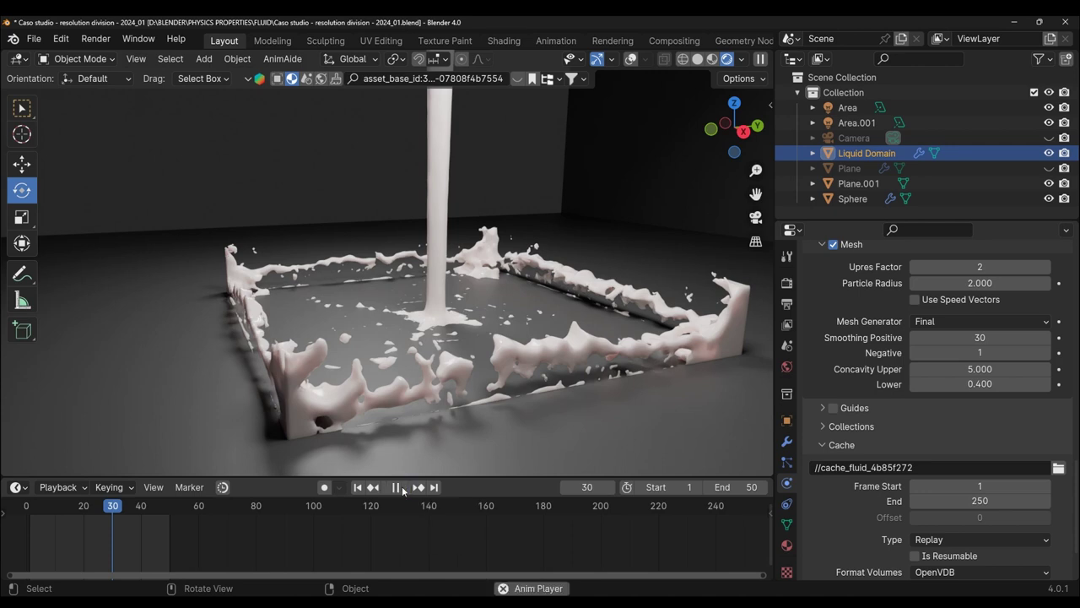
{"action": "left_click", "coordinate": [398, 488]}
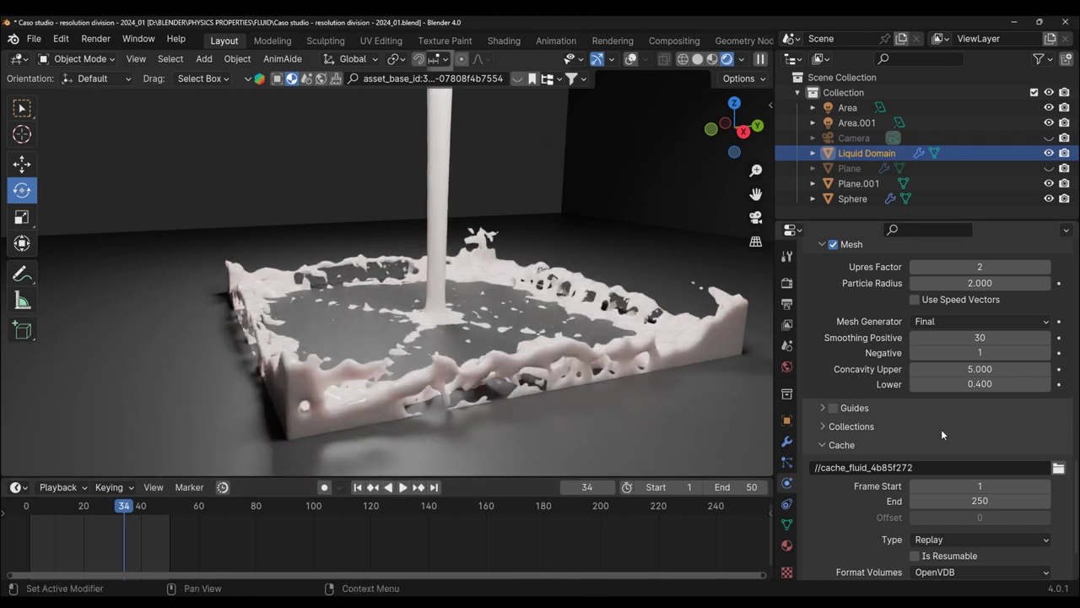
- View the thin liquid pool close up in Material Preview, then scroll Fluid properties to Mesh
{"action": "mouse_move", "coordinate": [757, 195]}
{"action": "left_mouse_down"}
{"action": "mouse_move", "coordinate": [756, 304]}
{"action": "mouse_move", "coordinate": [493, 350]}
{"action": "left_mouse_up"}
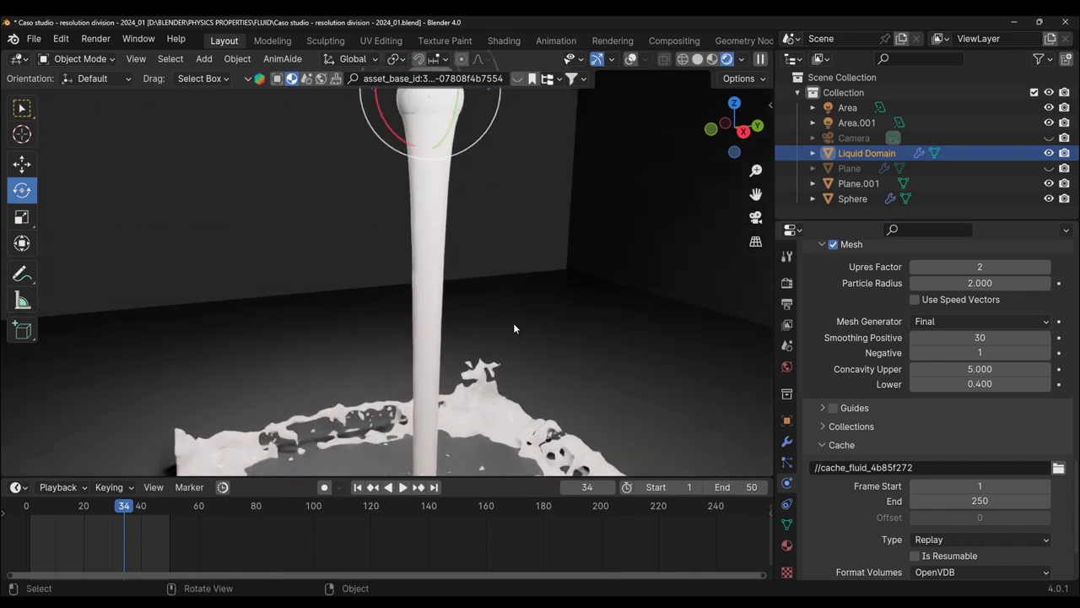
{"action": "left_click", "coordinate": [712, 58]}
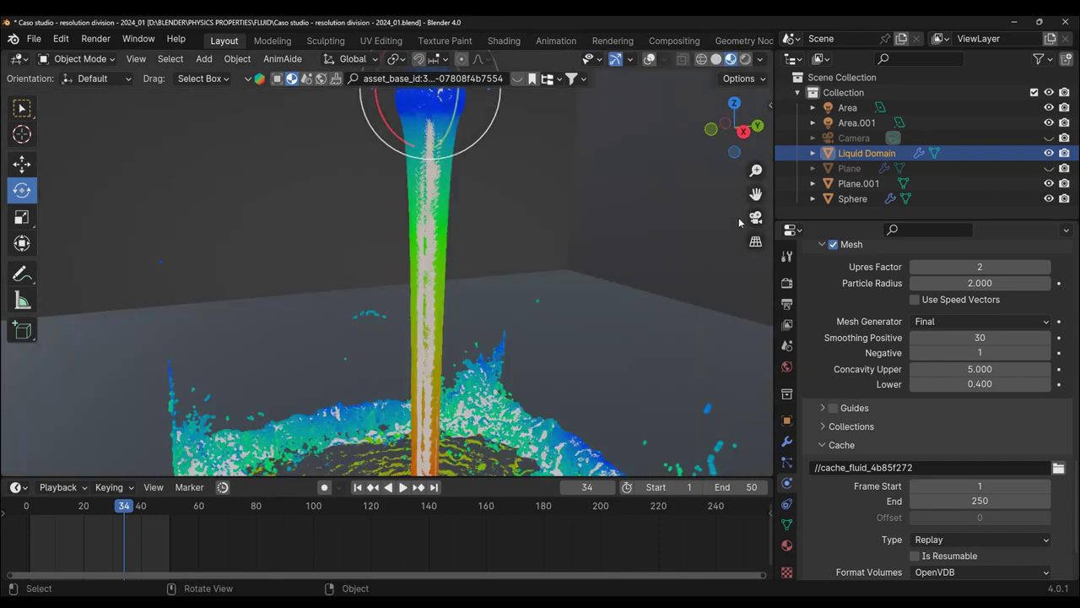
{"action": "middle_click_drag", "start_coordinate": [738, 217], "coordinate": [389, 394]}
{"action": "scroll", "coordinate": [381, 394], "scroll_direction": "up", "scroll_amount": 3}
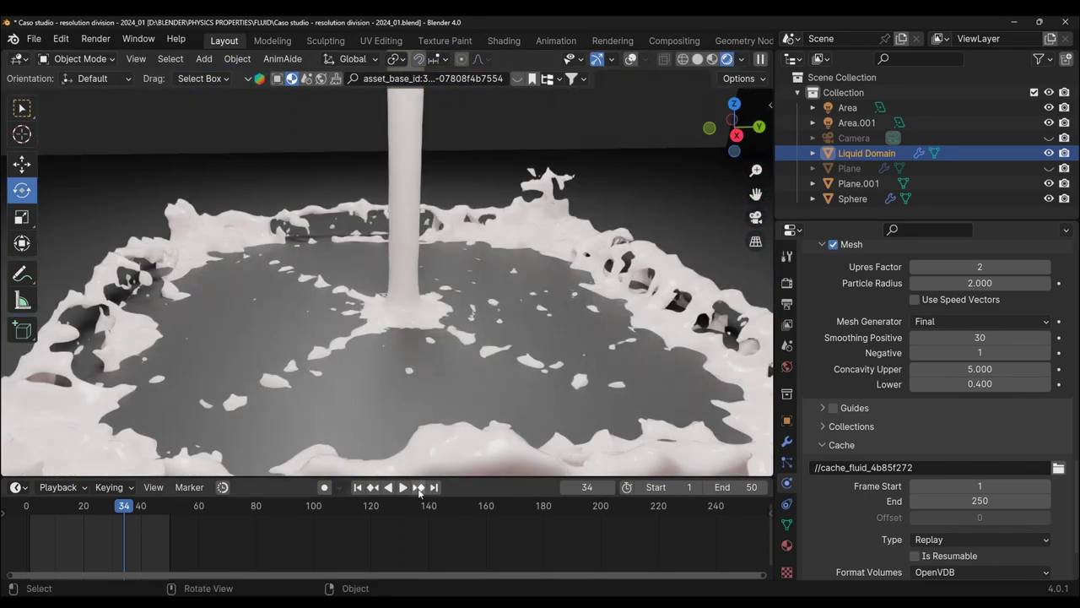
{"action": "scroll", "coordinate": [956, 506], "scroll_direction": "down", "scroll_amount": 3}
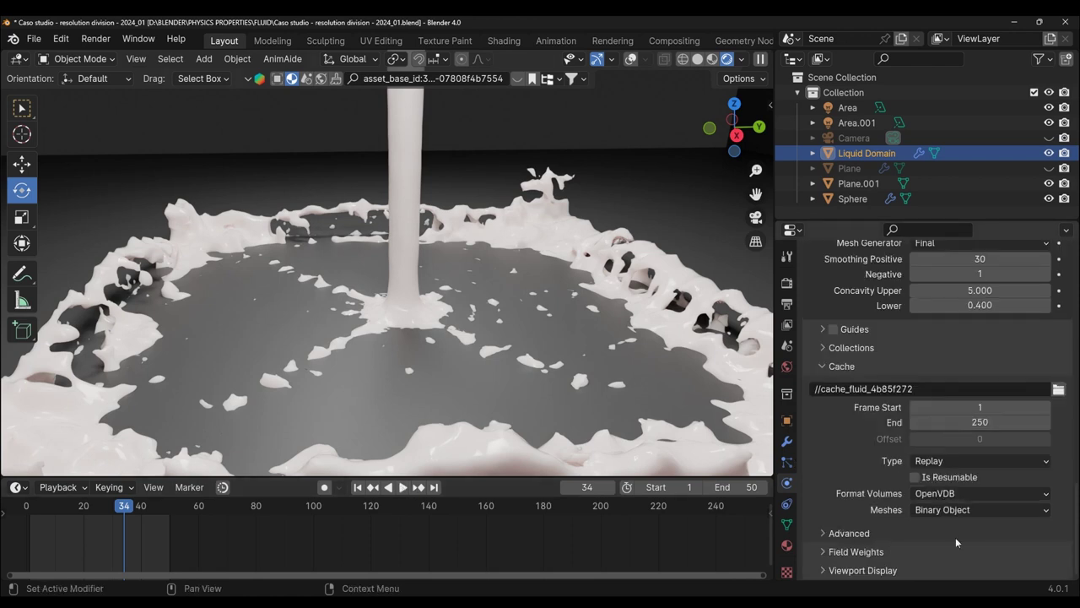
{"action": "scroll", "coordinate": [951, 536], "scroll_direction": "up", "scroll_amount": 1}
{"action": "scroll", "coordinate": [950, 534], "scroll_direction": "up", "scroll_amount": 2}
{"action": "scroll", "coordinate": [950, 532], "scroll_direction": "up", "scroll_amount": 2}
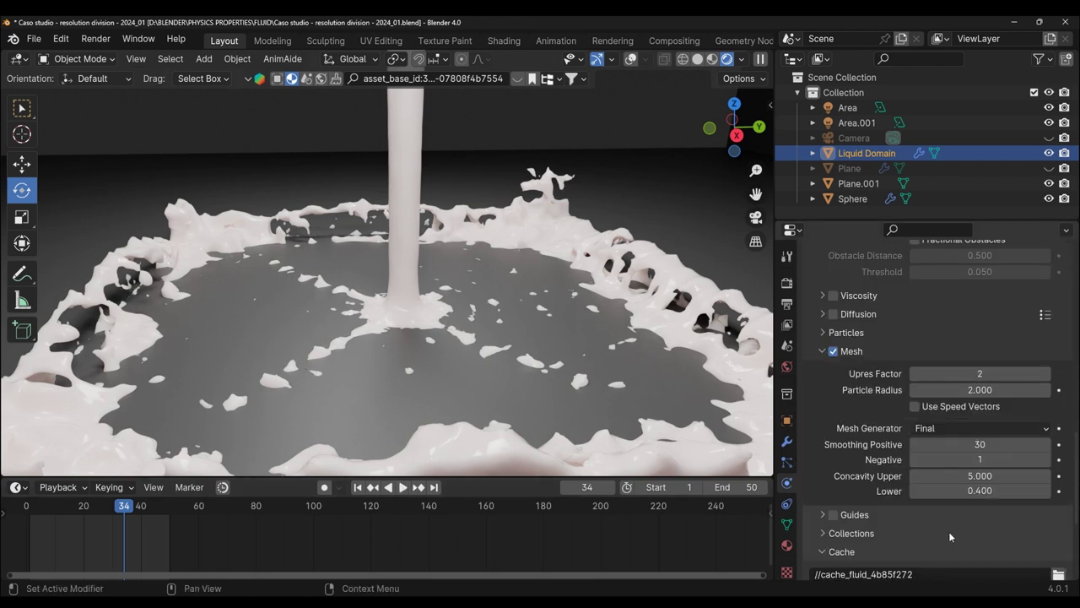
{"action": "scroll", "coordinate": [948, 531], "scroll_direction": "up", "scroll_amount": 4}
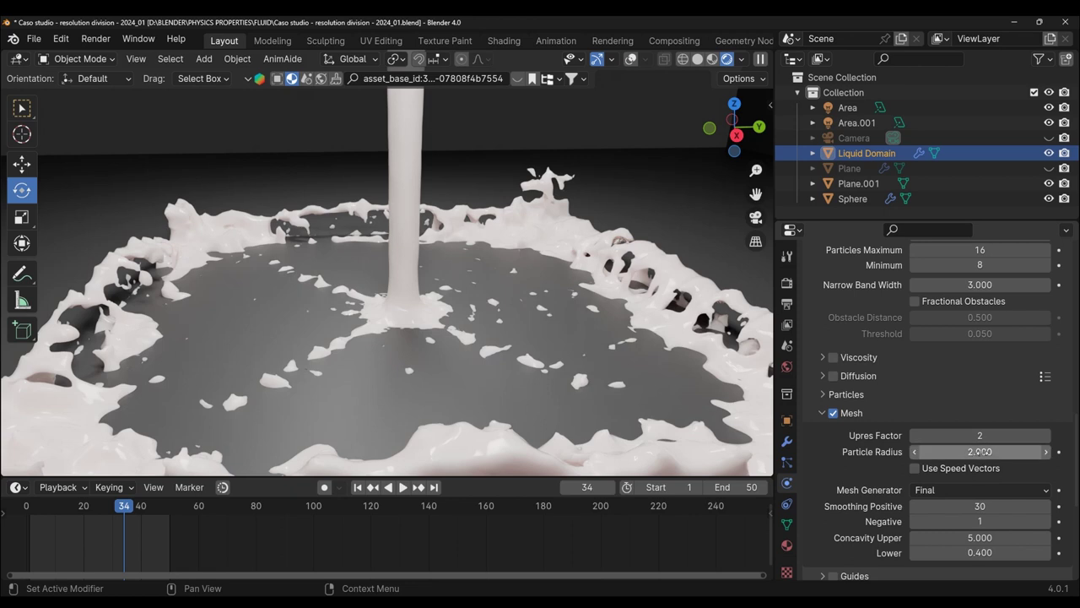
- Set the mesh Particle Radius to 1.000 and replay the simulation from the first frame
{"action": "left_click", "coordinate": [982, 452]}
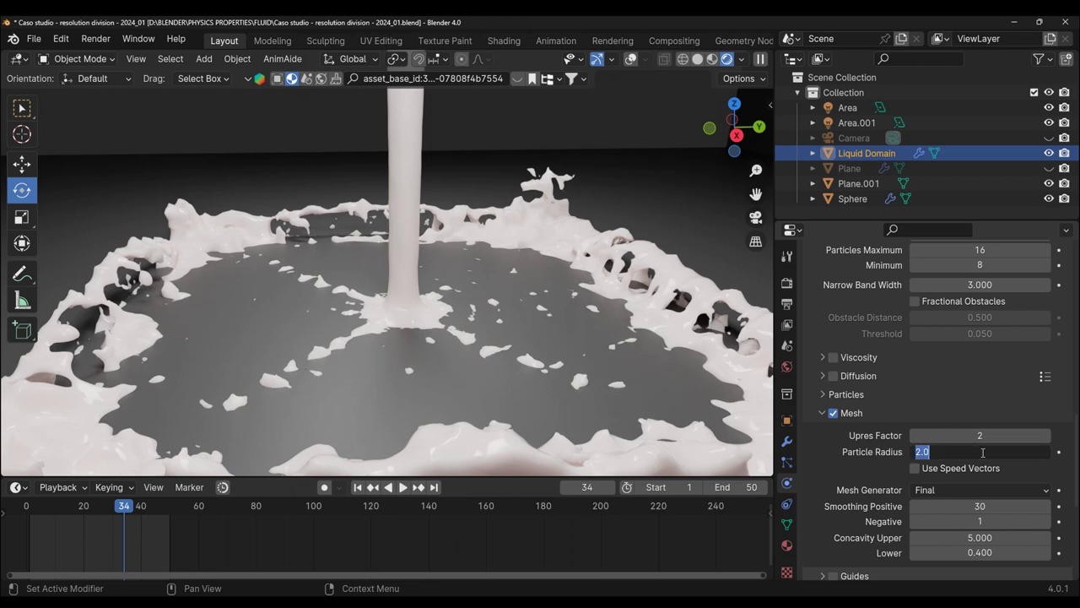
{"action": "type", "text": "1"}
{"action": "key", "text": "Return"}
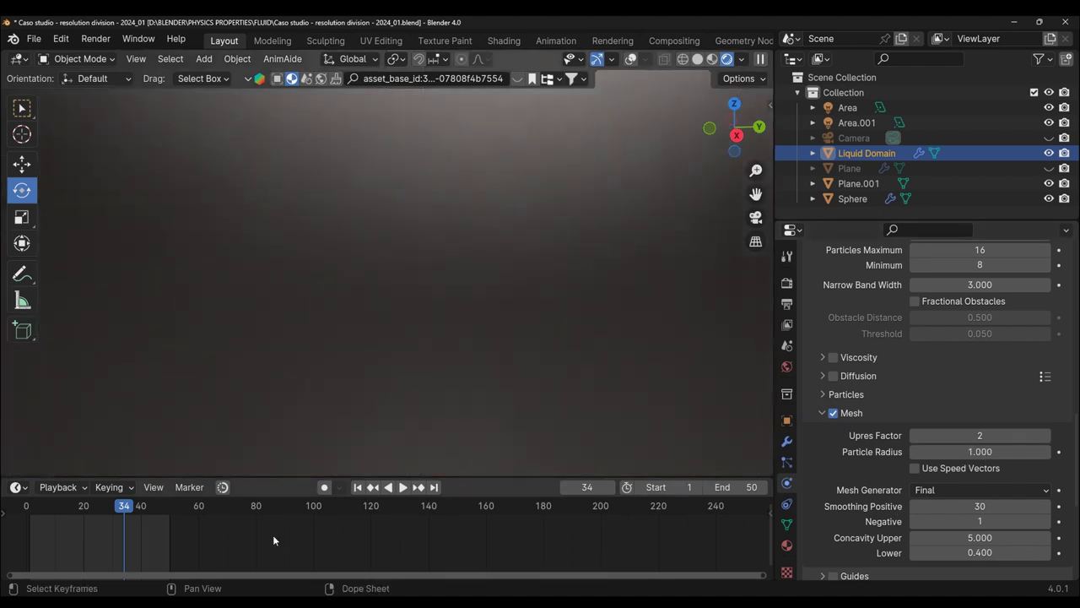
{"action": "left_click", "coordinate": [357, 488]}
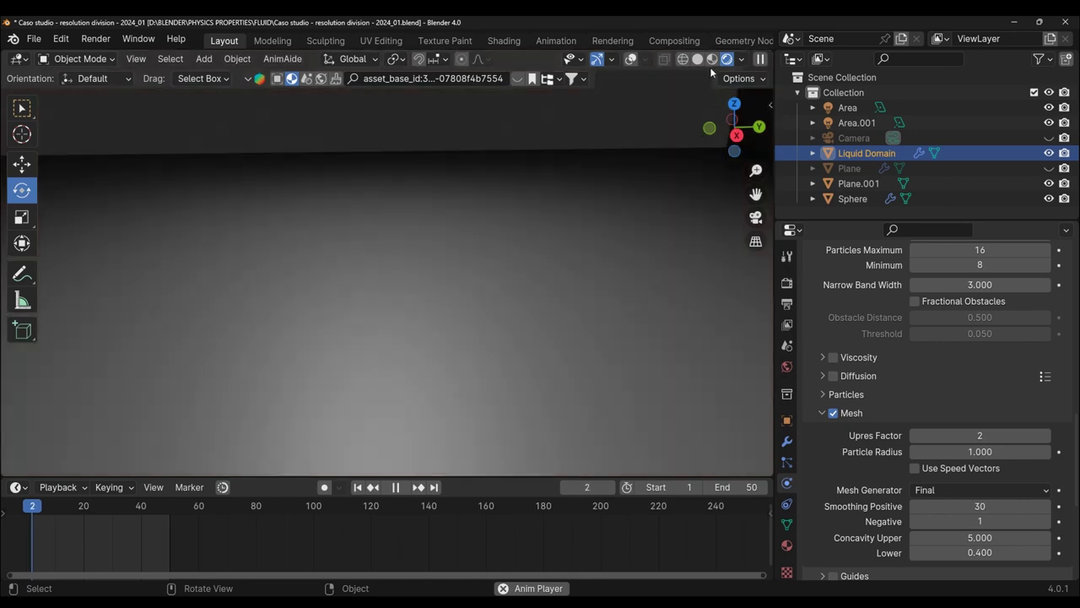
{"action": "left_click", "coordinate": [711, 58]}
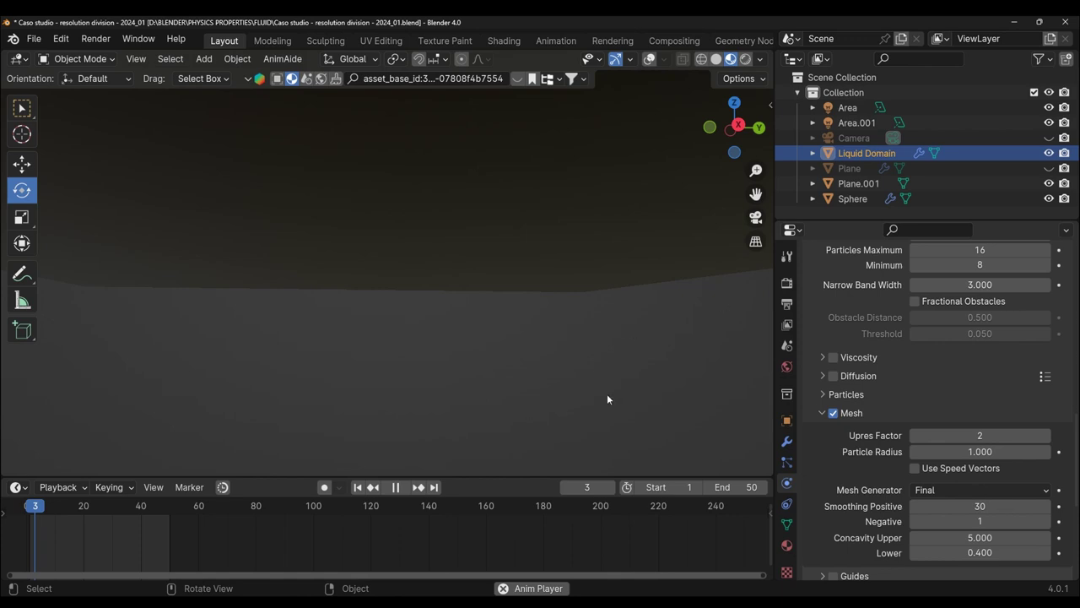
- Turn the viewport overlays back on and stop playback at frame 8
{"action": "middle_click_drag", "start_coordinate": [649, 411], "coordinate": [588, 389]}
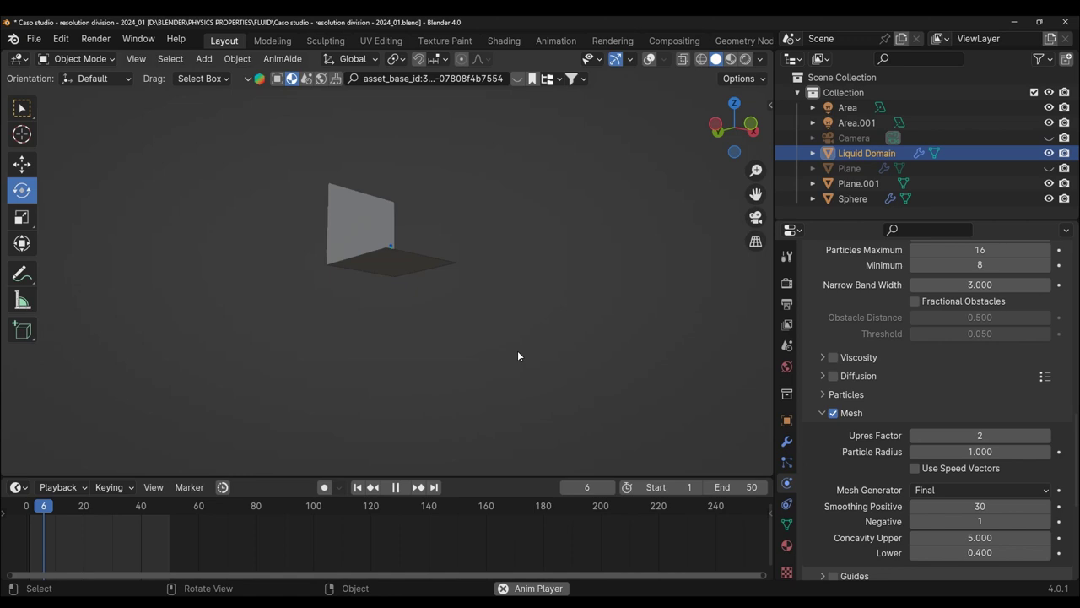
{"action": "key", "text": "shift+alt+z"}
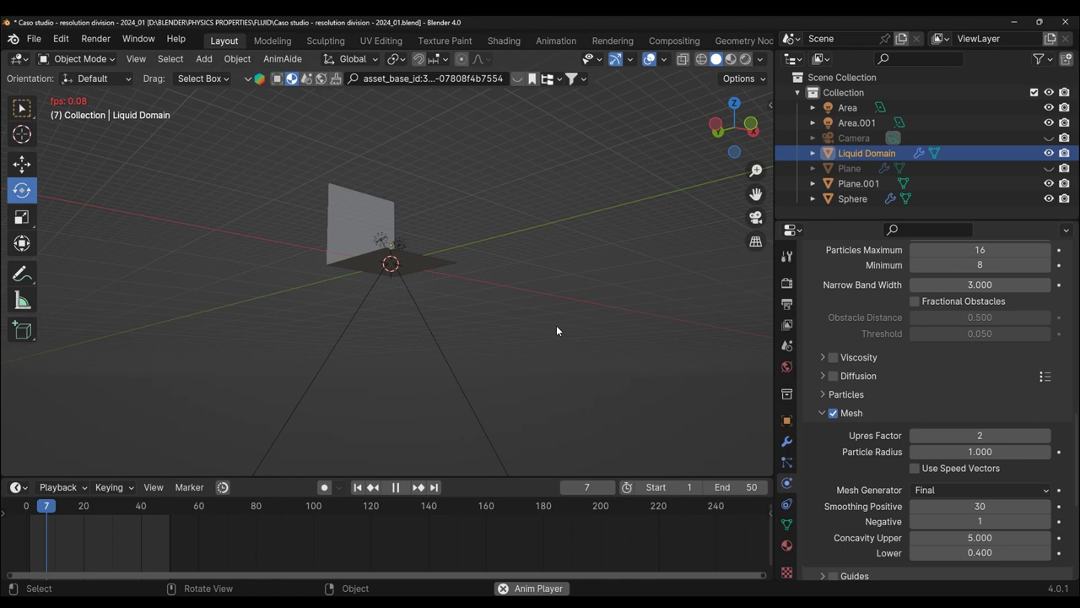
{"action": "left_click", "coordinate": [397, 491]}
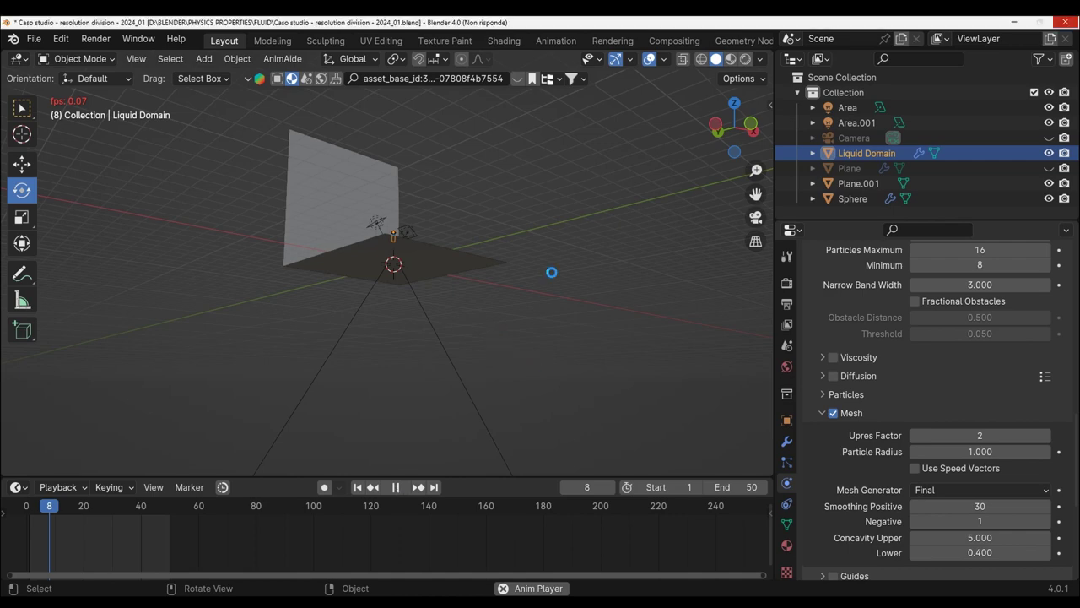
- Zoom and orbit around the radius-1.000 liquid column at frame 9 until it stands upright
{"action": "scroll", "coordinate": [457, 330], "scroll_direction": "up", "scroll_amount": 2}
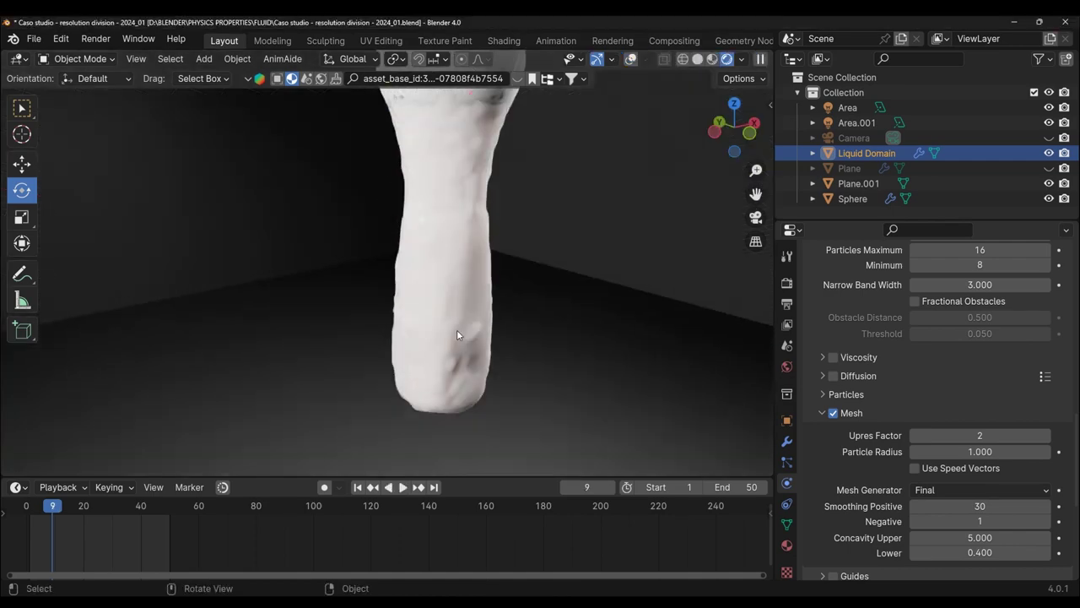
{"action": "scroll", "coordinate": [456, 329], "scroll_direction": "up", "scroll_amount": 2}
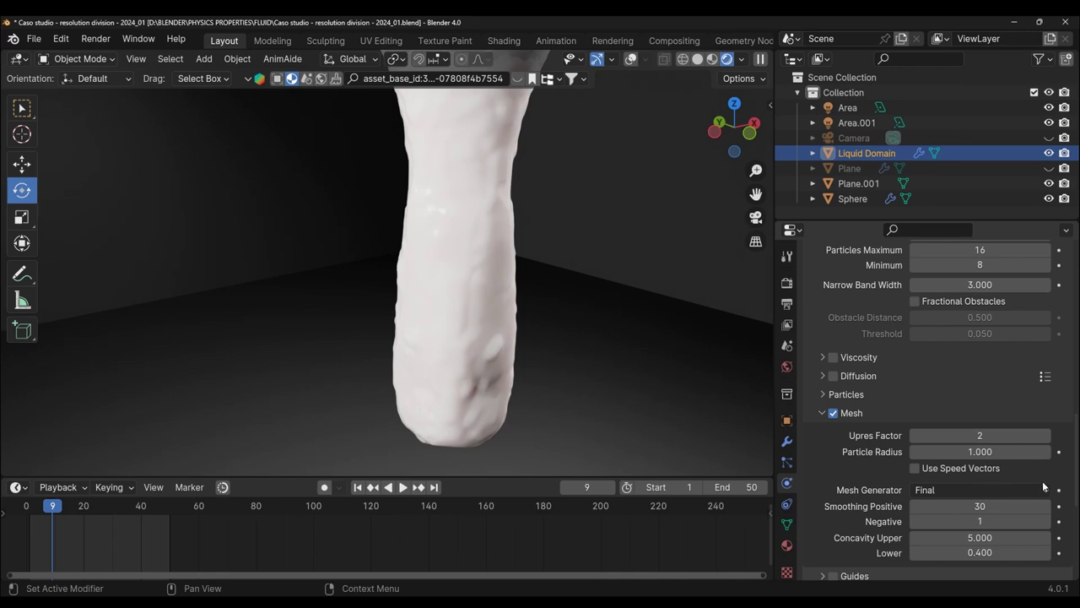
{"action": "scroll", "coordinate": [1042, 487], "scroll_direction": "down", "scroll_amount": 3}
{"action": "scroll", "coordinate": [1043, 487], "scroll_direction": "down", "scroll_amount": 3}
{"action": "scroll", "coordinate": [1043, 487], "scroll_direction": "down", "scroll_amount": 2}
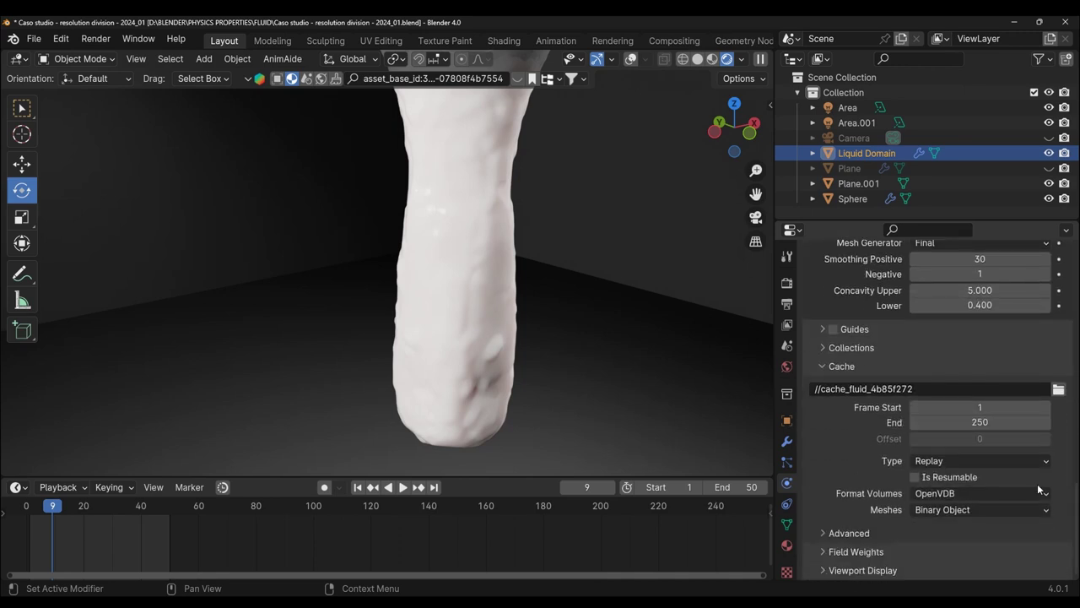
{"action": "scroll", "coordinate": [1009, 484], "scroll_direction": "up", "scroll_amount": 5}
{"action": "scroll", "coordinate": [1009, 484], "scroll_direction": "up", "scroll_amount": 6}
{"action": "mouse_move", "coordinate": [591, 354]}
{"action": "middle_mouse_down"}
{"action": "mouse_move", "coordinate": [650, 363]}
{"action": "mouse_move", "coordinate": [665, 382]}
{"action": "mouse_move", "coordinate": [641, 386]}
{"action": "mouse_move", "coordinate": [574, 348]}
{"action": "middle_mouse_up"}
{"action": "scroll", "coordinate": [626, 389], "scroll_direction": "up", "scroll_amount": 2}
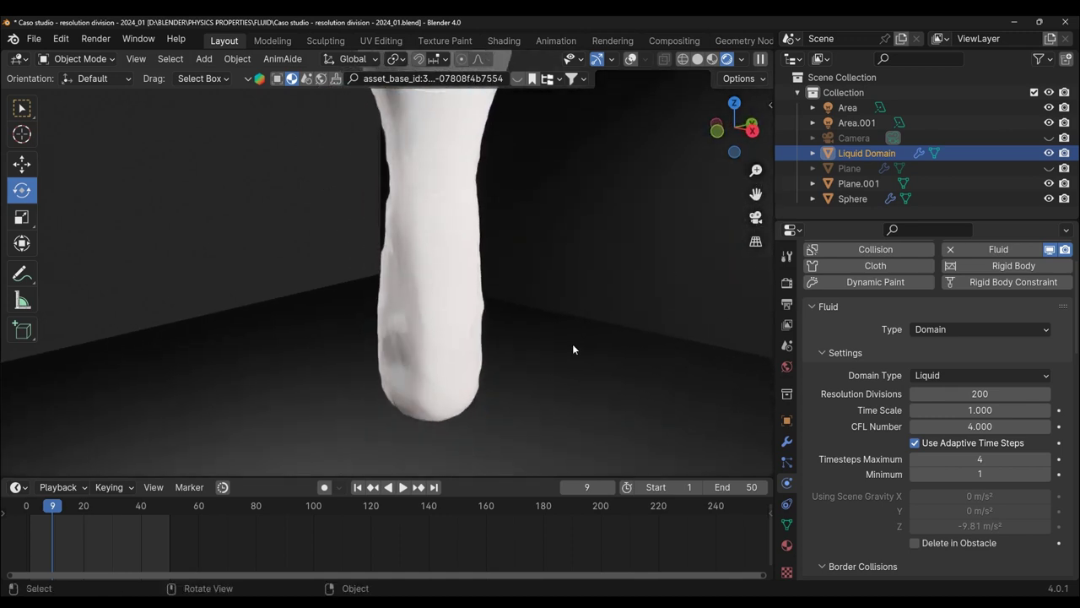
{"action": "scroll", "coordinate": [565, 350], "scroll_direction": "up", "scroll_amount": 2}
{"action": "mouse_move", "coordinate": [502, 428]}
{"action": "middle_mouse_down"}
{"action": "mouse_move", "coordinate": [607, 397]}
{"action": "mouse_move", "coordinate": [534, 408]}
{"action": "mouse_move", "coordinate": [487, 391]}
{"action": "middle_mouse_up"}
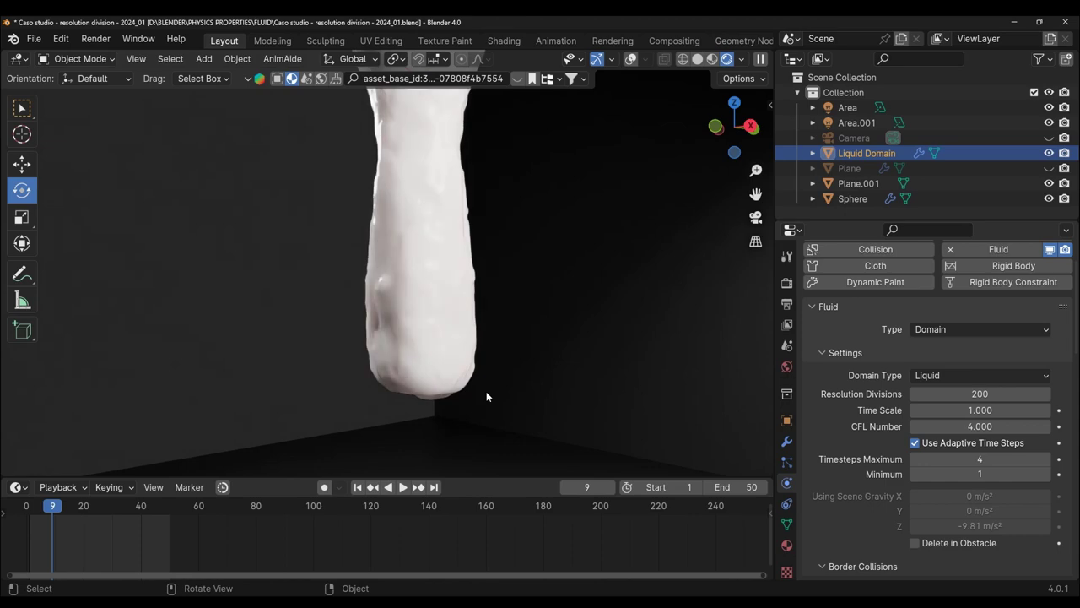